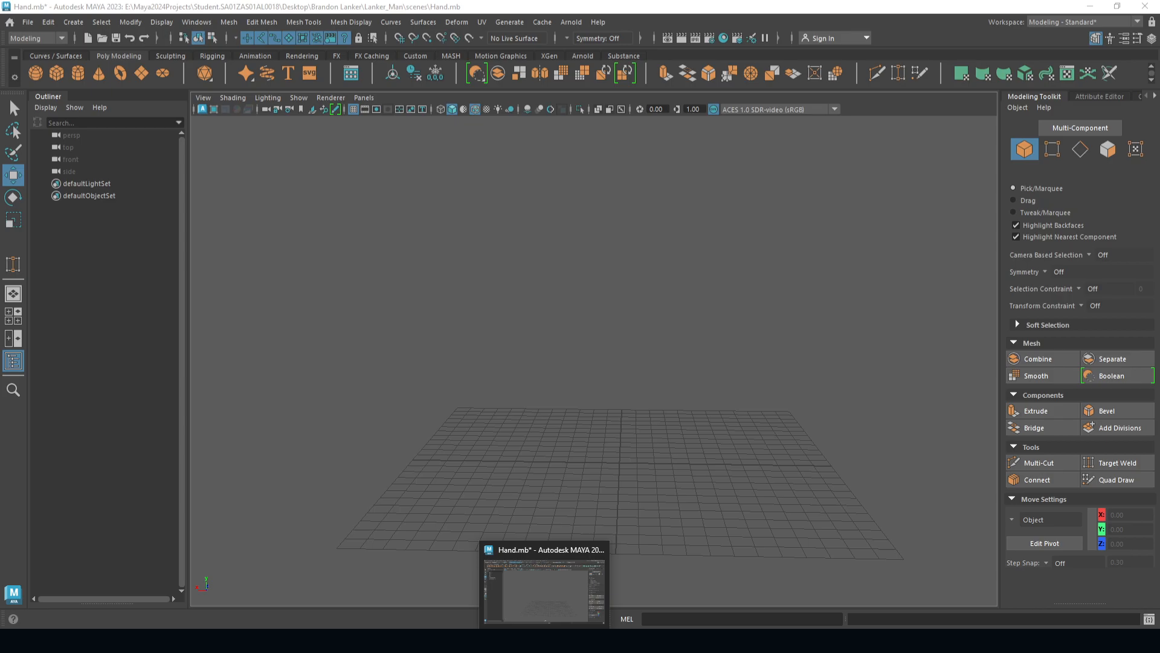
# - Create a polygon cube and stretch it along X into a long rectangular block
pyautogui.scroll(2, 620, 484)
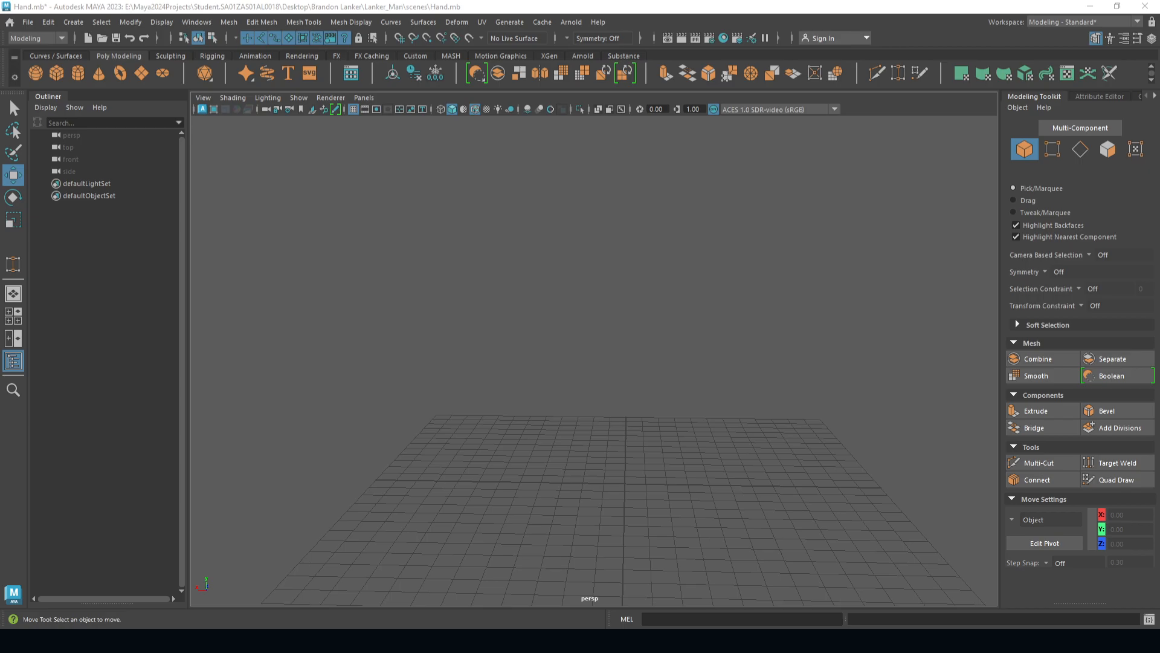
pyautogui.moveTo(626, 435)
pyautogui.keyDown('alt'); pyautogui.mouseDown()
pyautogui.moveTo(562, 465)
pyautogui.moveTo(610, 441)
pyautogui.moveTo(622, 417)
pyautogui.moveTo(616, 426)
pyautogui.mouseUp(); pyautogui.keyUp('alt')
pyautogui.click(57, 73)
pyautogui.press('f')
pyautogui.press('r')
pyautogui.moveTo(540, 359); pyautogui.dragTo(382, 357)
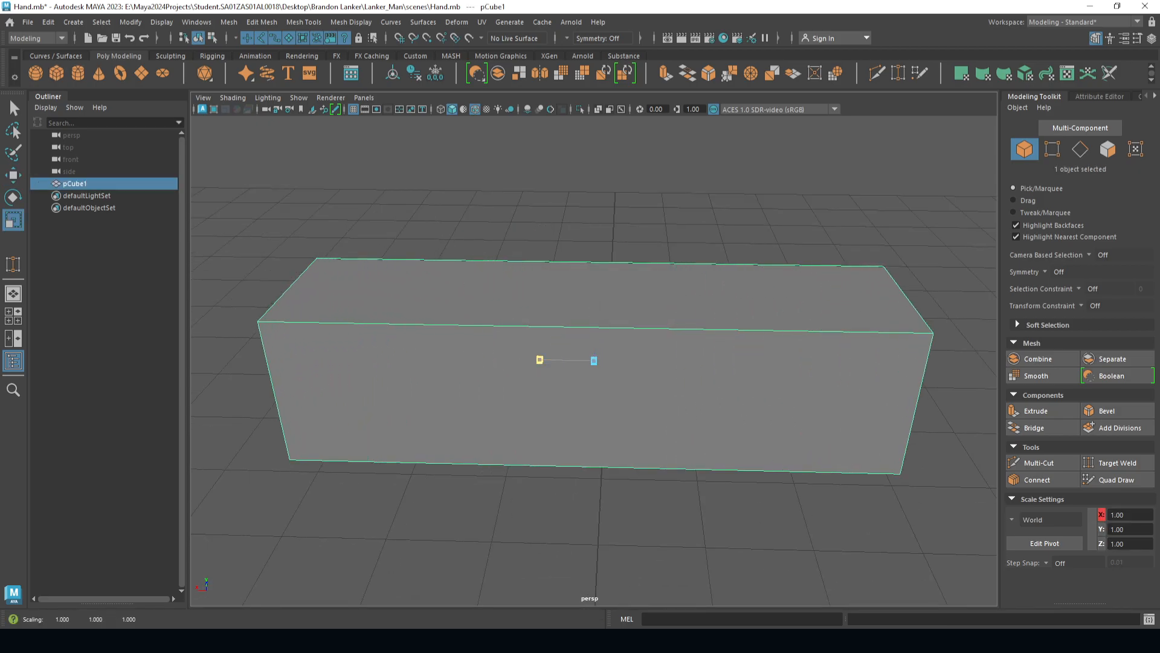
# - Insert three vertical edge loops with Multi-Cut, dividing the block lengthwise into four equal sections
pyautogui.press('f')
pyautogui.keyDown('alt'); pyautogui.moveTo(568, 417); pyautogui.dragTo(581, 364); pyautogui.keyUp('alt')
pyautogui.click(1038, 463)
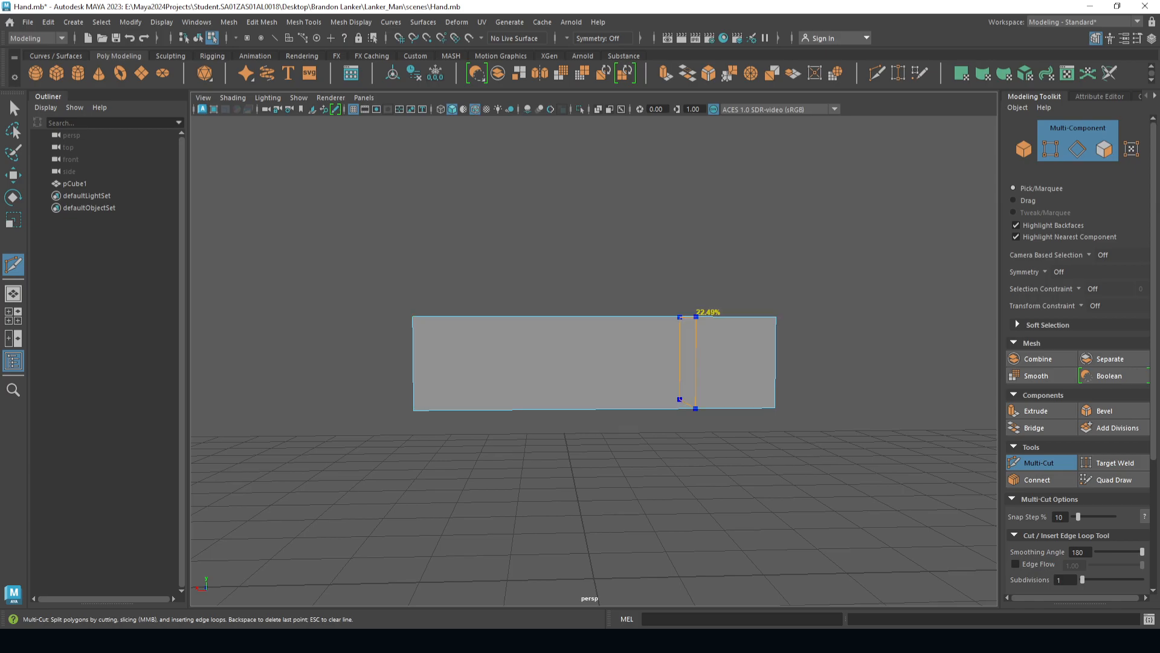
pyautogui.keyDown('ctrl'); pyautogui.click(591, 400); pyautogui.keyUp('ctrl')
pyautogui.keyDown('ctrl'); pyautogui.click(687, 318); pyautogui.keyUp('ctrl')
pyautogui.keyDown('ctrl'); pyautogui.click(506, 317); pyautogui.keyUp('ctrl')
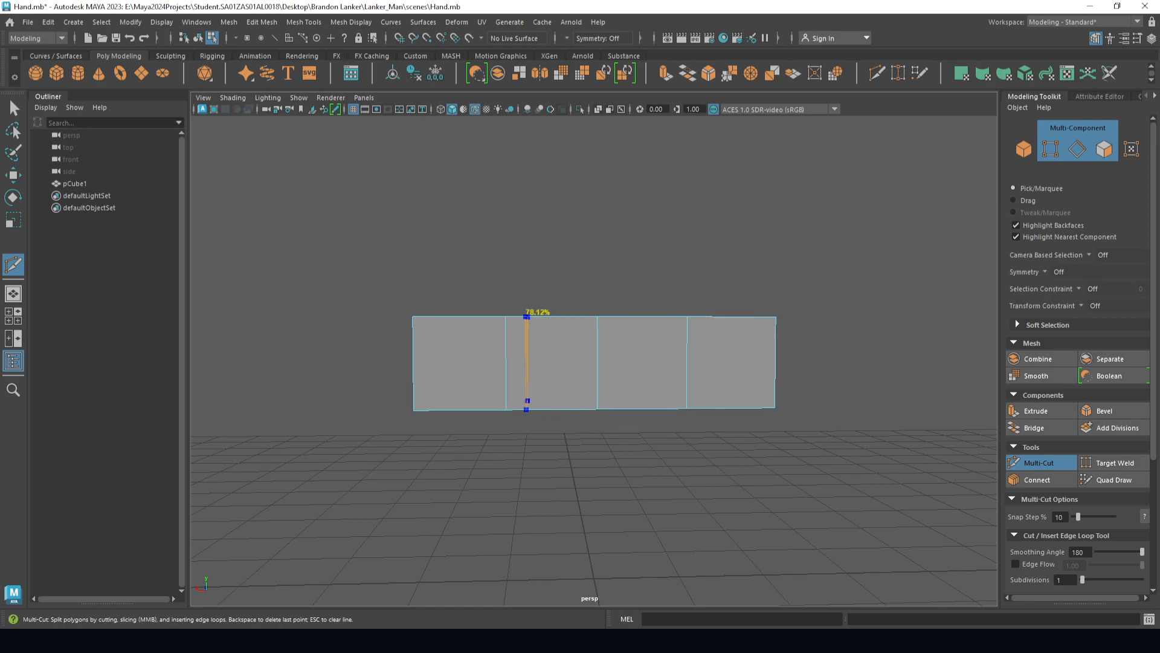
pyautogui.press('q')
# - Extrude the leftmost front face of the block with a thickness of 0.12 and an offset of 0.07
pyautogui.keyDown('alt'); pyautogui.moveTo(687, 363); pyautogui.dragTo(642, 376); pyautogui.keyUp('alt')
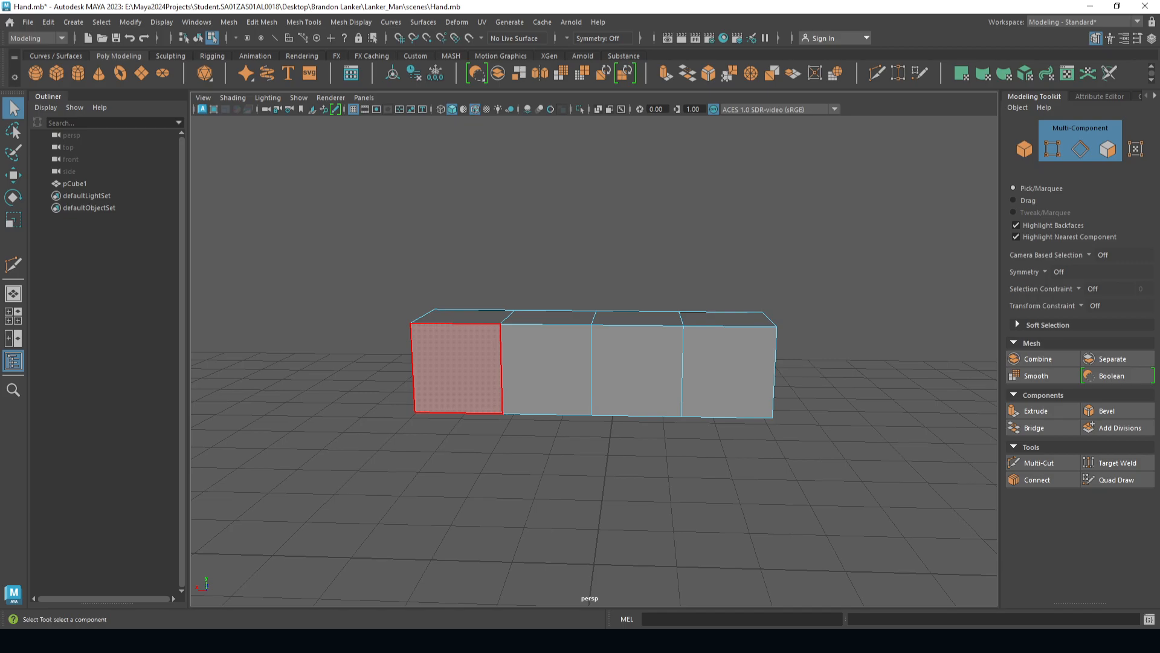
pyautogui.click(462, 370)
pyautogui.keyDown('alt'); pyautogui.moveTo(465, 371); pyautogui.dragTo(513, 389); pyautogui.keyUp('alt')
pyautogui.hotkey('ctrl', 'e')
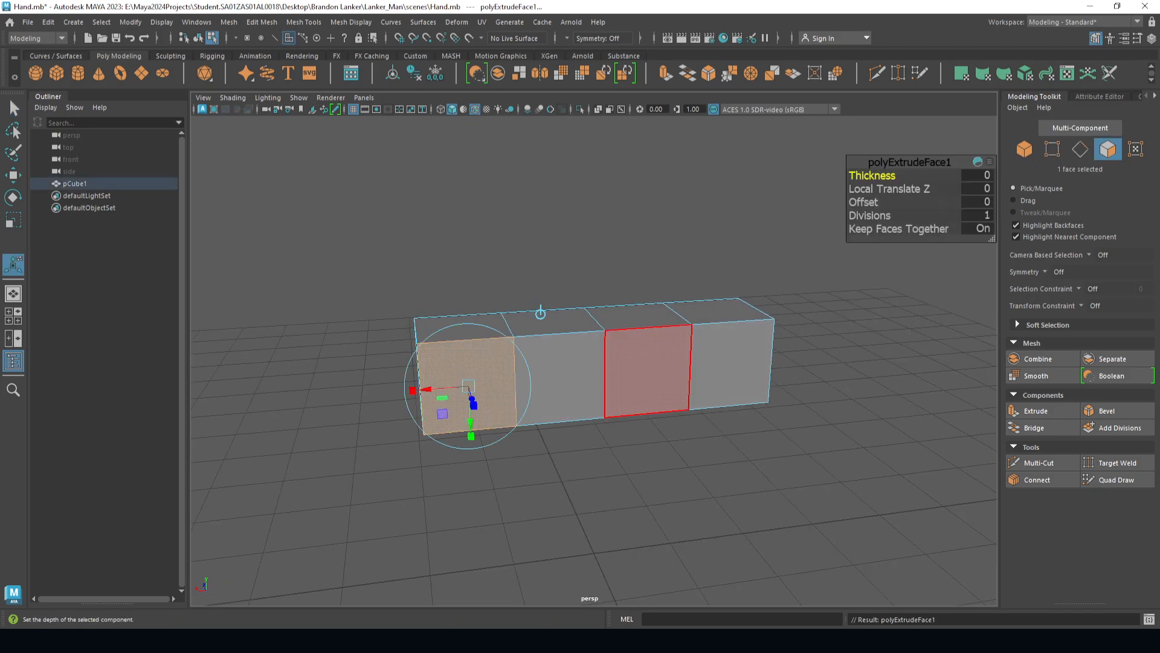
pyautogui.moveTo(872, 176); pyautogui.dragTo(872, 201)
pyautogui.keyDown('alt'); pyautogui.moveTo(755, 290); pyautogui.dragTo(746, 260); pyautogui.keyUp('alt')
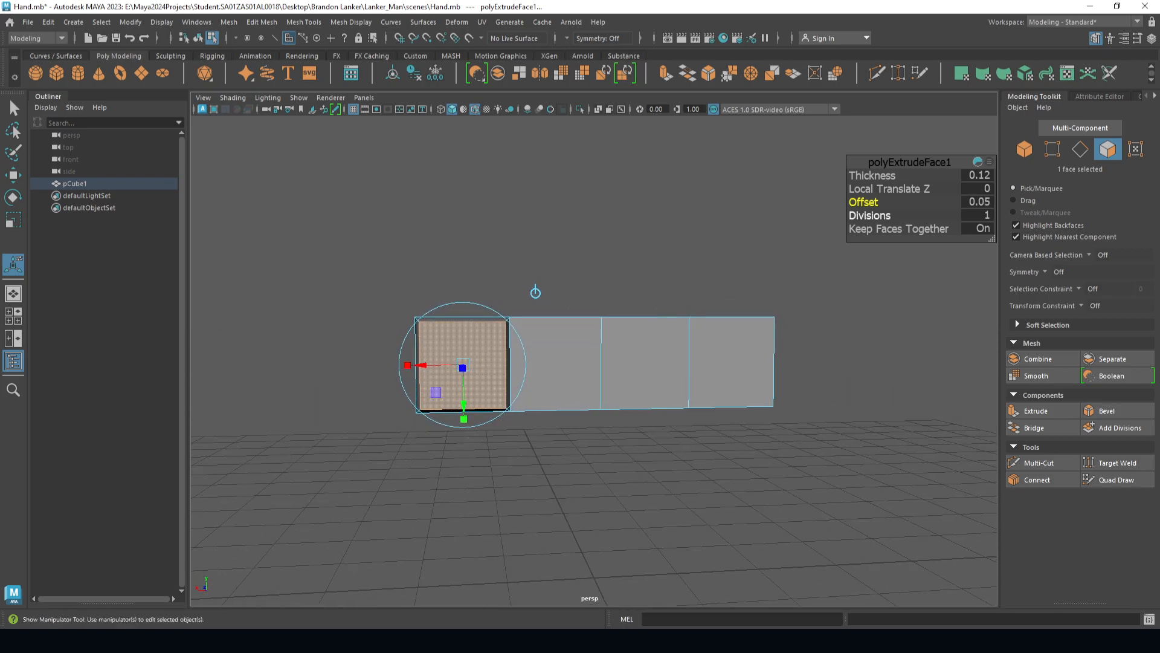
pyautogui.moveTo(864, 202); pyautogui.dragTo(869, 202)
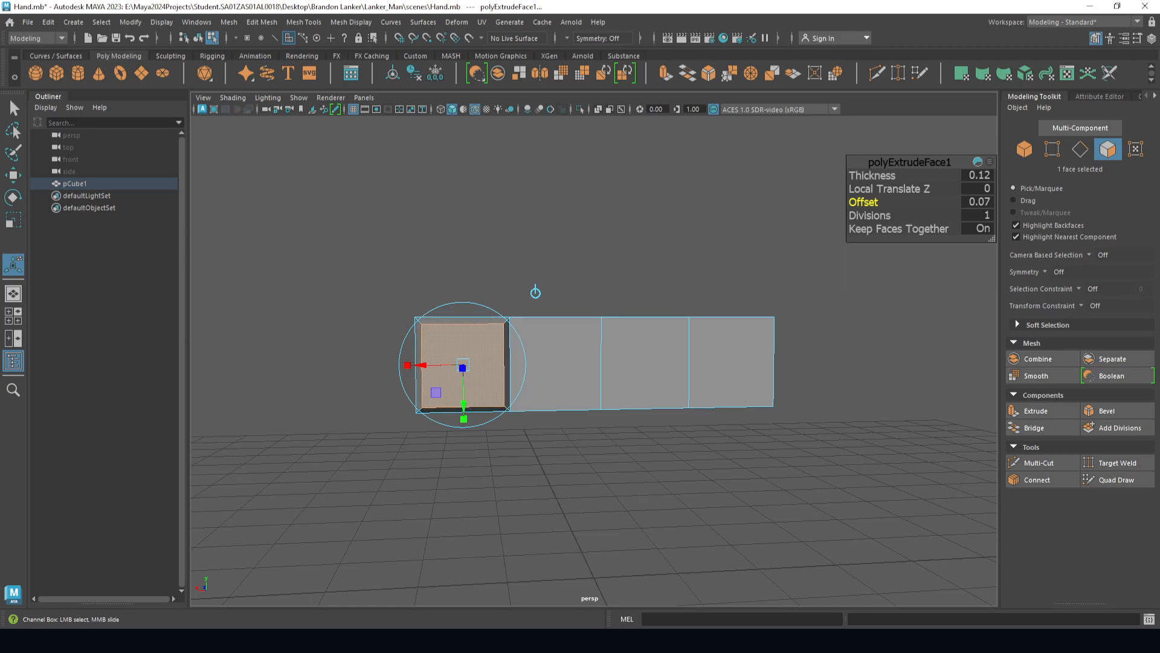
pyautogui.click(906, 272)
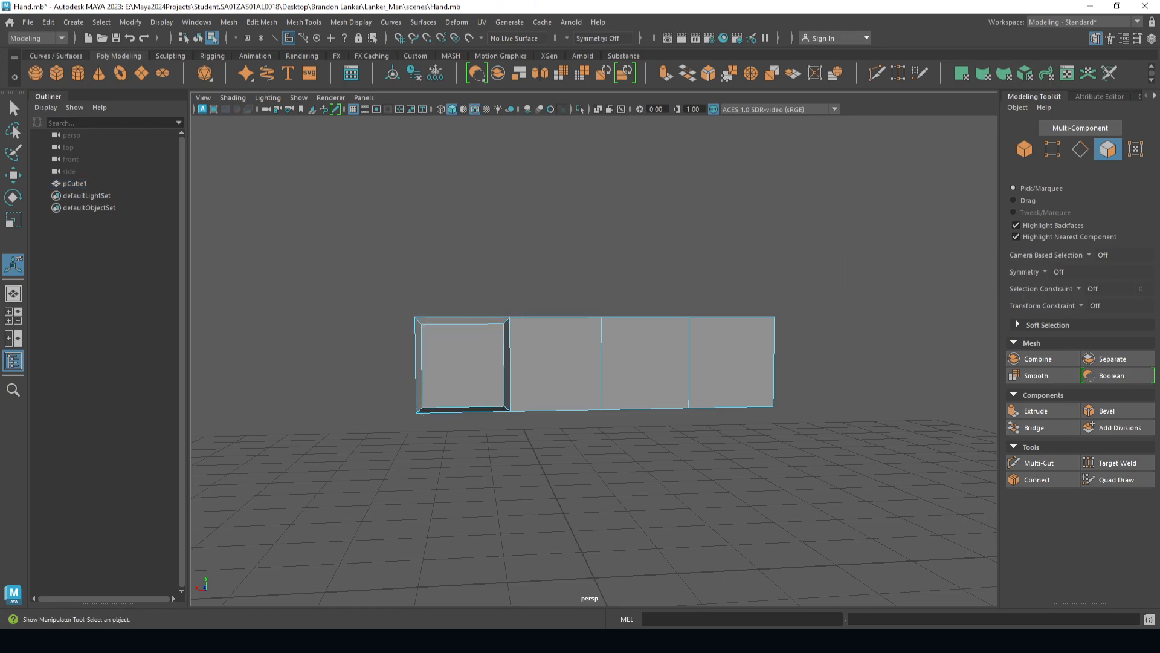
# - Insert a horizontal edge loop around the block's mid-height and a vertical loop through the centre of each of the four sections
pyautogui.click(1039, 463)
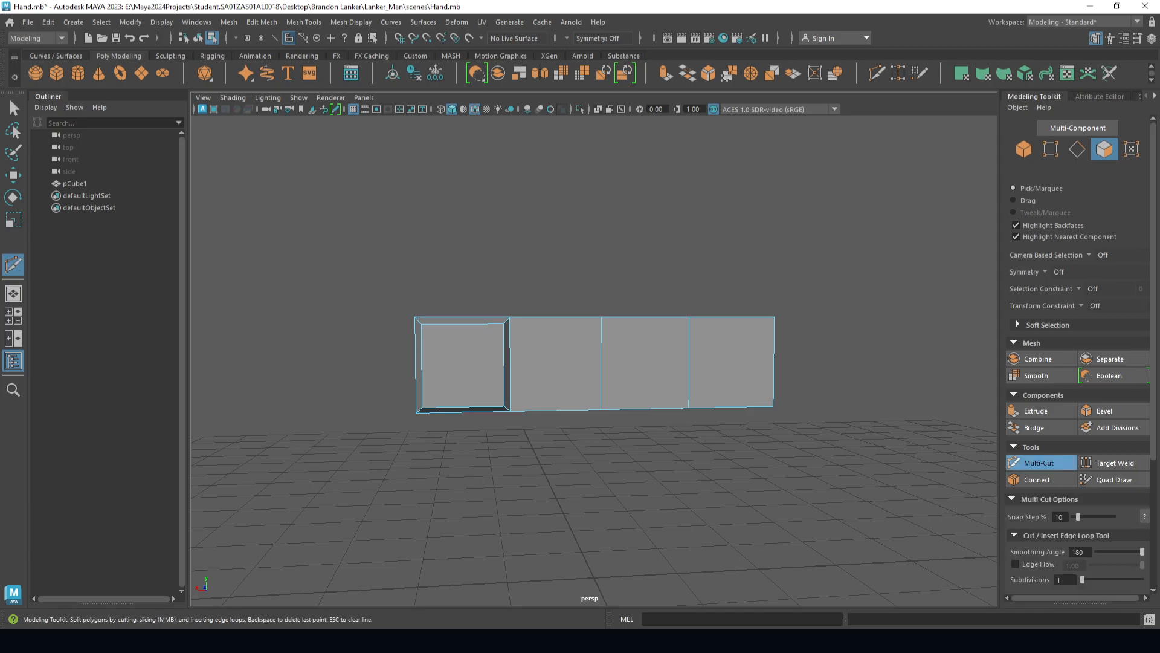
pyautogui.keyDown('ctrl'); pyautogui.click(775, 361); pyautogui.keyUp('ctrl')
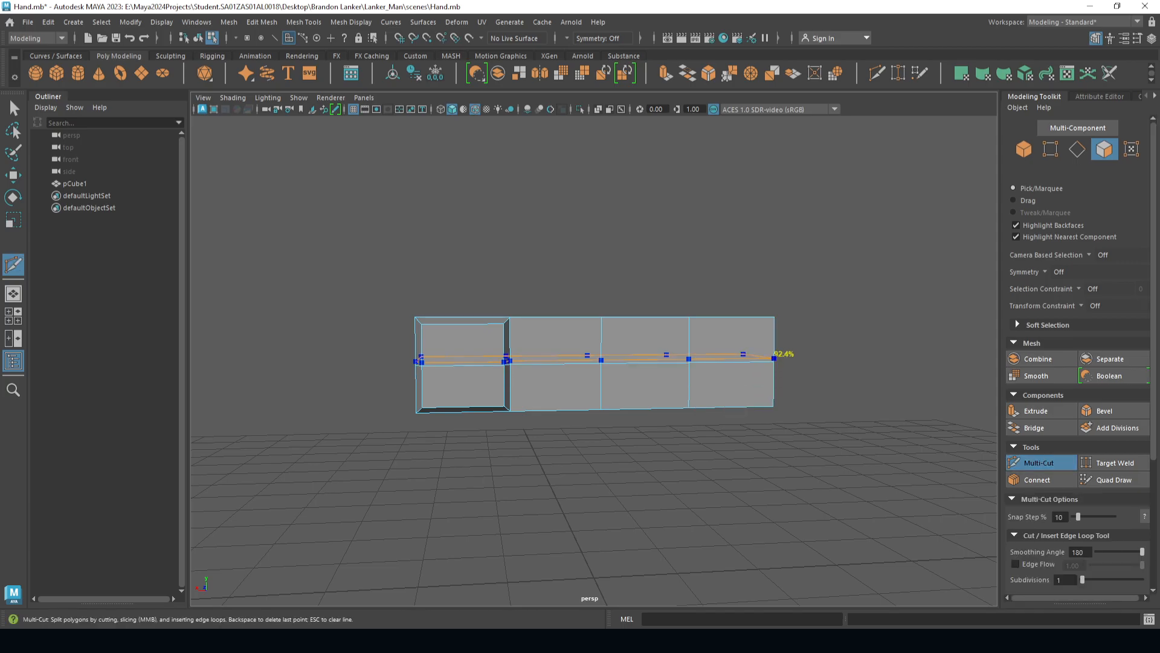
pyautogui.keyDown('alt'); pyautogui.moveTo(697, 396); pyautogui.dragTo(767, 411); pyautogui.keyUp('alt')
pyautogui.keyDown('alt'); pyautogui.moveTo(452, 391); pyautogui.dragTo(416, 344); pyautogui.keyUp('alt')
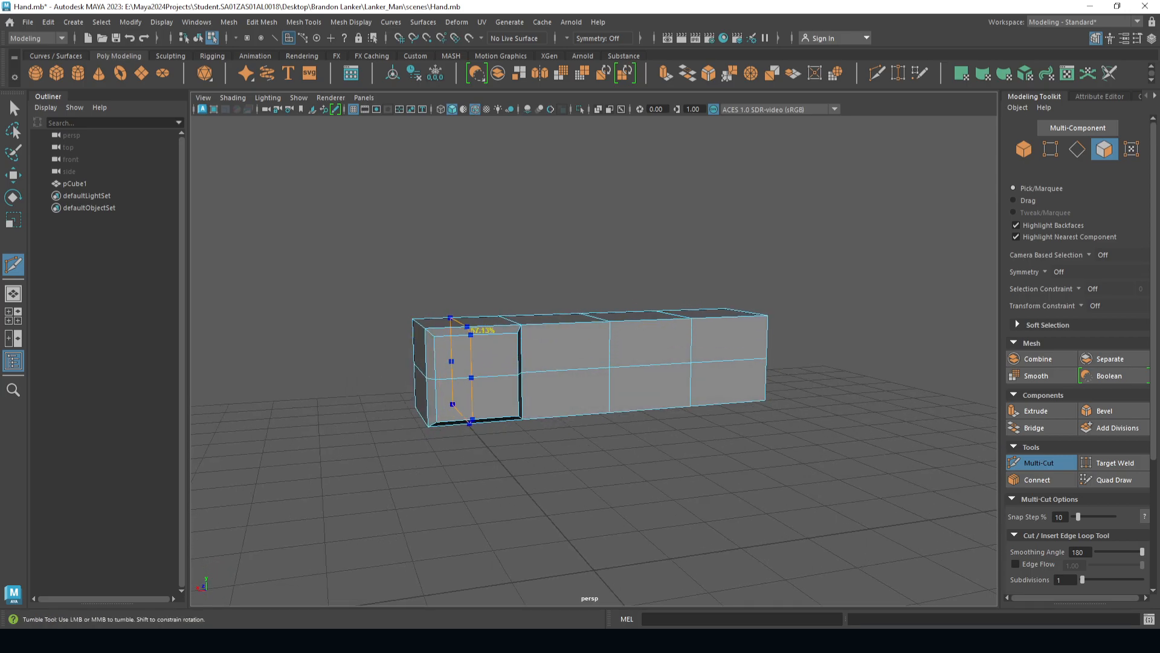
pyautogui.keyDown('ctrl'); pyautogui.click(477, 329); pyautogui.keyUp('ctrl')
pyautogui.keyDown('ctrl'); pyautogui.click(566, 320); pyautogui.keyUp('ctrl')
pyautogui.keyDown('ctrl'); pyautogui.click(650, 319); pyautogui.keyUp('ctrl')
pyautogui.keyDown('ctrl'); pyautogui.click(730, 318); pyautogui.keyUp('ctrl')
pyautogui.press('q')
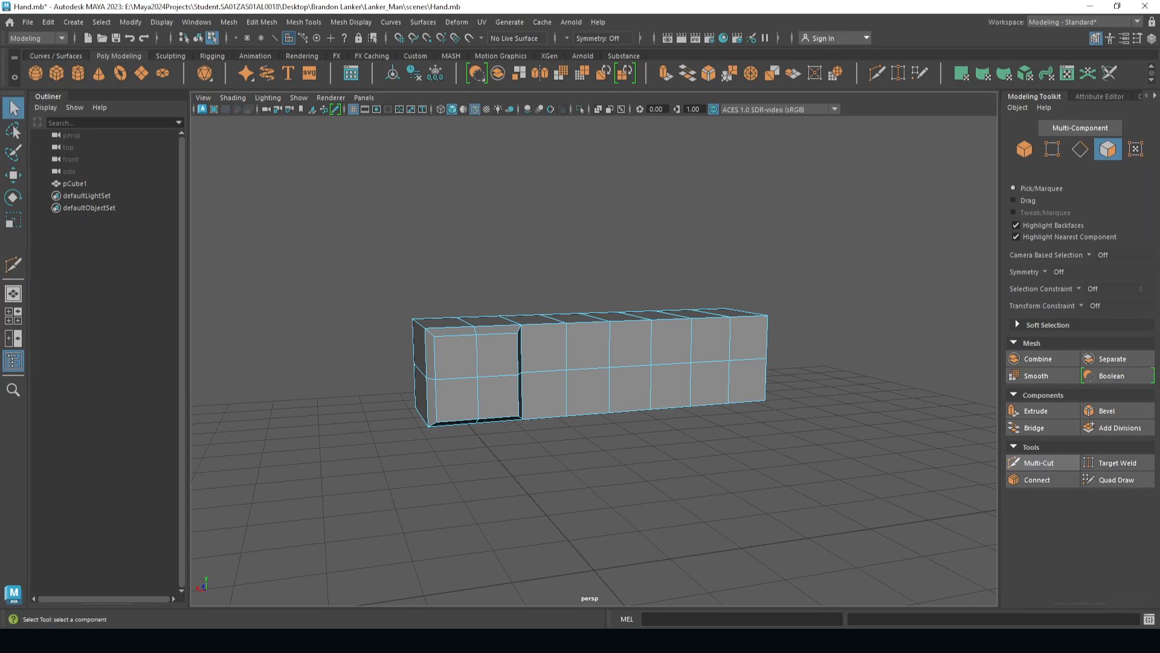
# - Select the four corner vertices of the extruded face and scale them inward along Y and X to round its outline
pyautogui.keyDown('alt'); pyautogui.moveTo(506, 388); pyautogui.dragTo(491, 397); pyautogui.keyUp('alt')
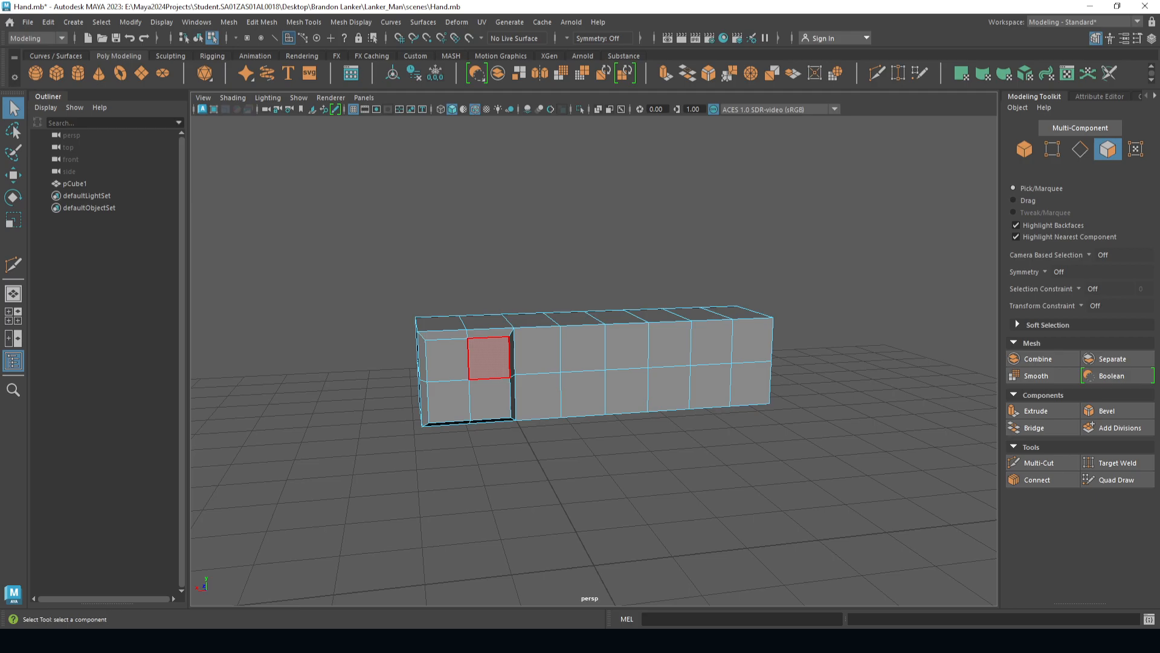
pyautogui.moveTo(477, 357); pyautogui.dragTo(477, 316, button='right')
pyautogui.keyDown('alt'); pyautogui.moveTo(477, 316); pyautogui.dragTo(441, 284); pyautogui.keyUp('alt')
pyautogui.moveTo(441, 284); pyautogui.dragTo(393, 283, button='right')
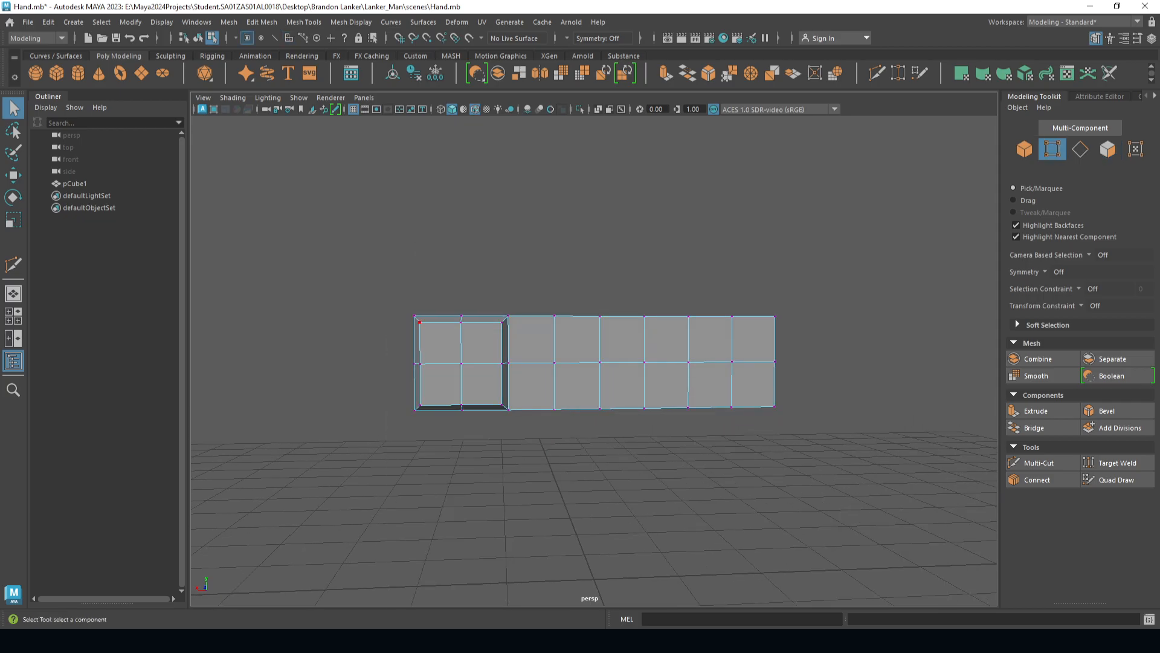
pyautogui.click(419, 322)
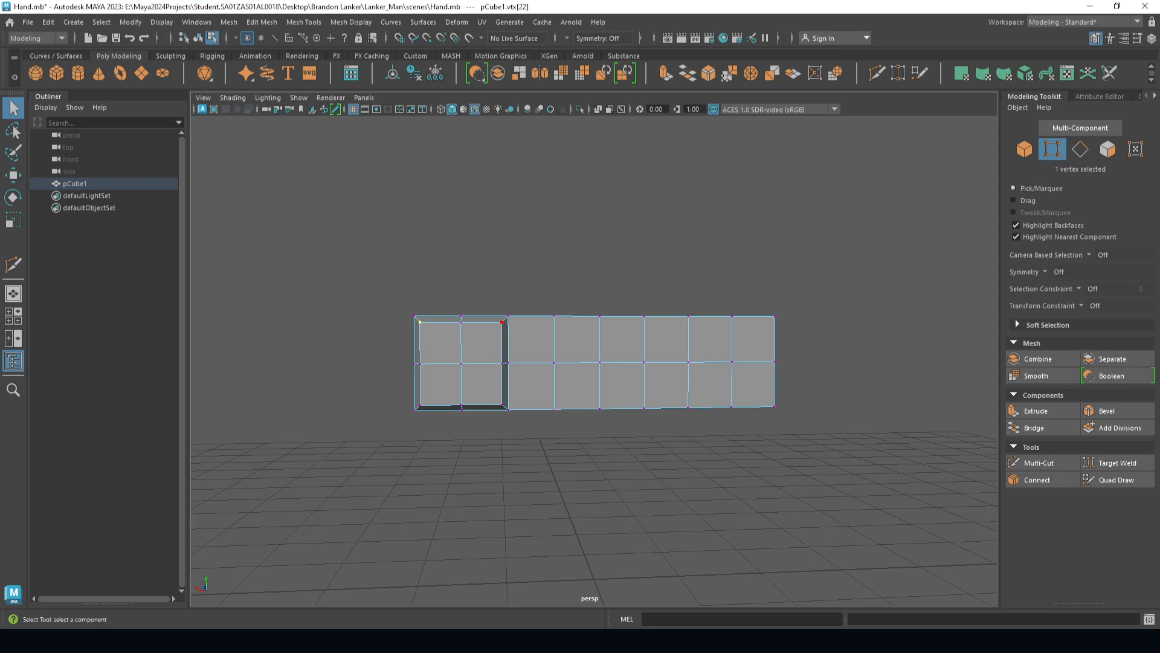
pyautogui.keyDown('shift'); pyautogui.click(502, 322); pyautogui.keyUp('shift')
pyautogui.keyDown('shift'); pyautogui.click(502, 404); pyautogui.keyUp('shift')
pyautogui.scroll(2, 502, 404)
pyautogui.keyDown('alt'); pyautogui.moveTo(502, 405); pyautogui.dragTo(573, 391, button='middle'); pyautogui.keyUp('alt')
pyautogui.press('r')
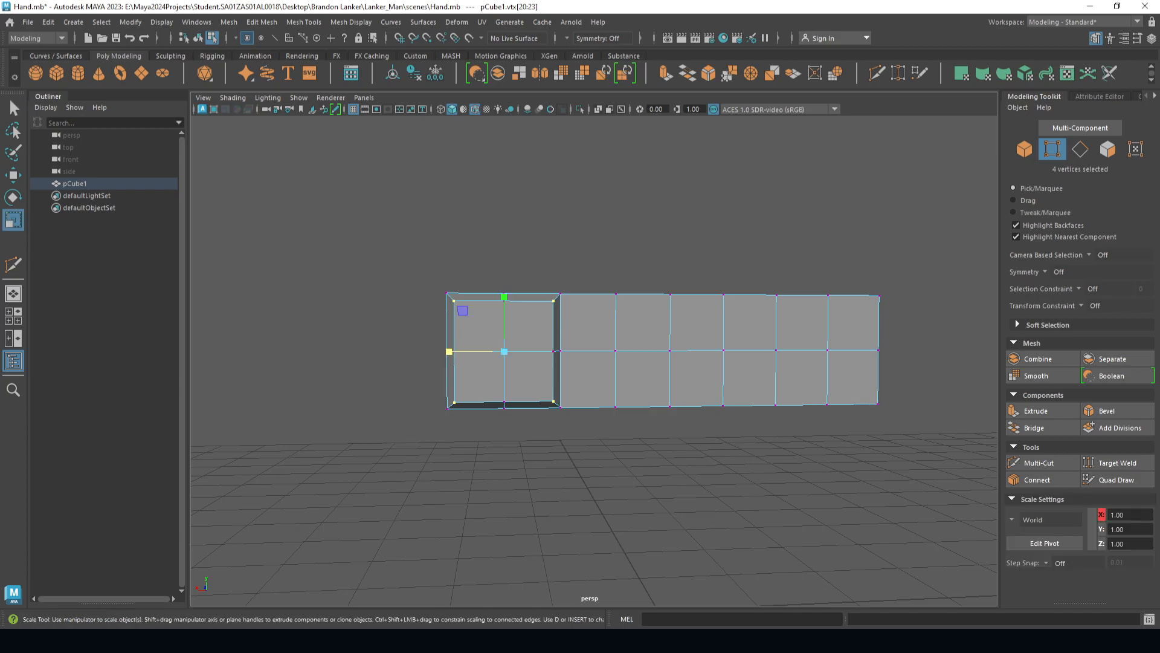
pyautogui.moveTo(659, 411)
pyautogui.keyDown('alt'); pyautogui.mouseDown()
pyautogui.moveTo(756, 459)
pyautogui.moveTo(659, 417)
pyautogui.mouseUp(); pyautogui.keyUp('alt')
pyautogui.moveTo(505, 301); pyautogui.dragTo(505, 317)
pyautogui.moveTo(449, 355); pyautogui.dragTo(456, 356)
pyautogui.click(387, 338)
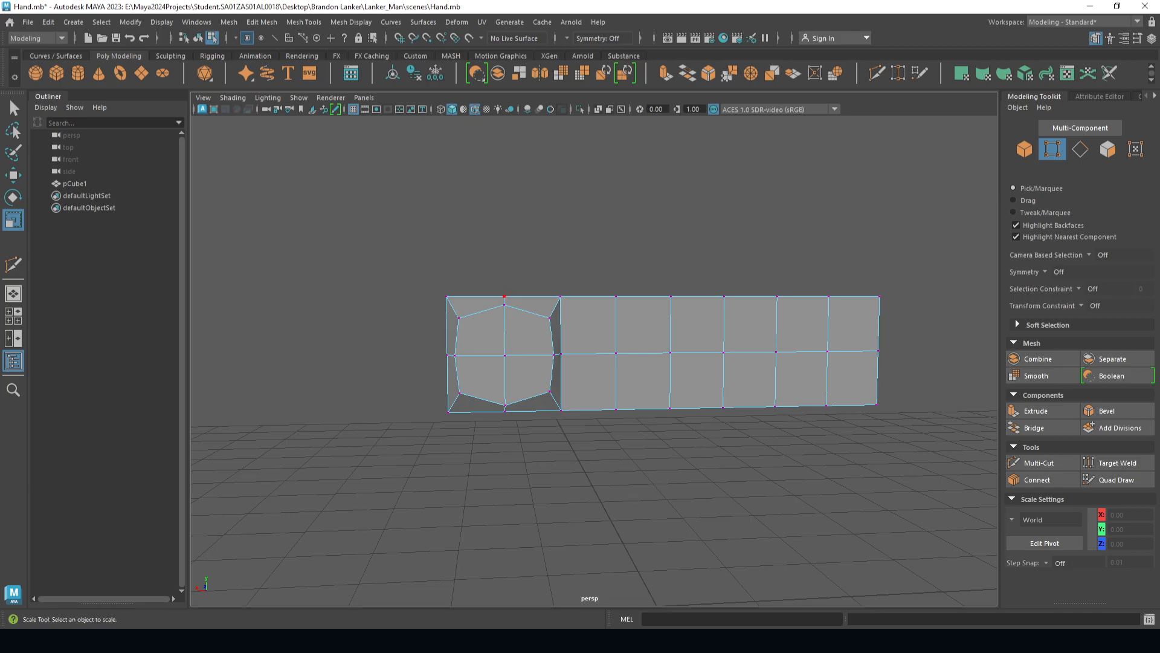
# - Scale the extruded face's top-middle and bottom-middle vertices apart along Y by about 1.1
pyautogui.click(505, 305)
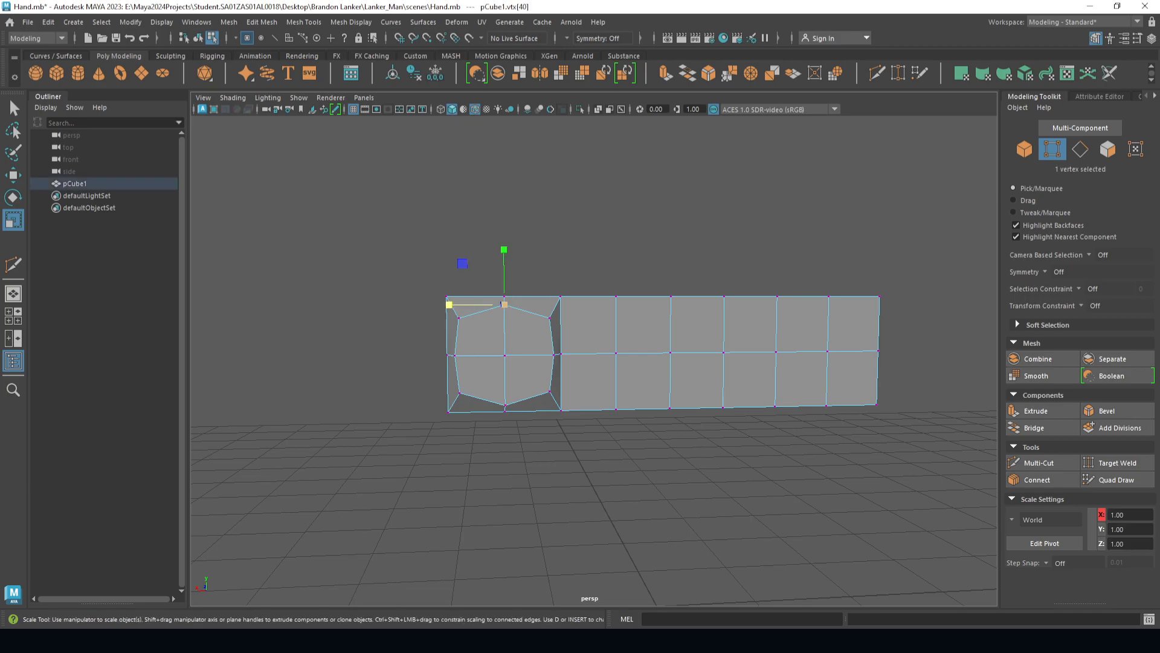
pyautogui.press('q')
pyautogui.keyDown('shift'); pyautogui.click(505, 404); pyautogui.keyUp('shift')
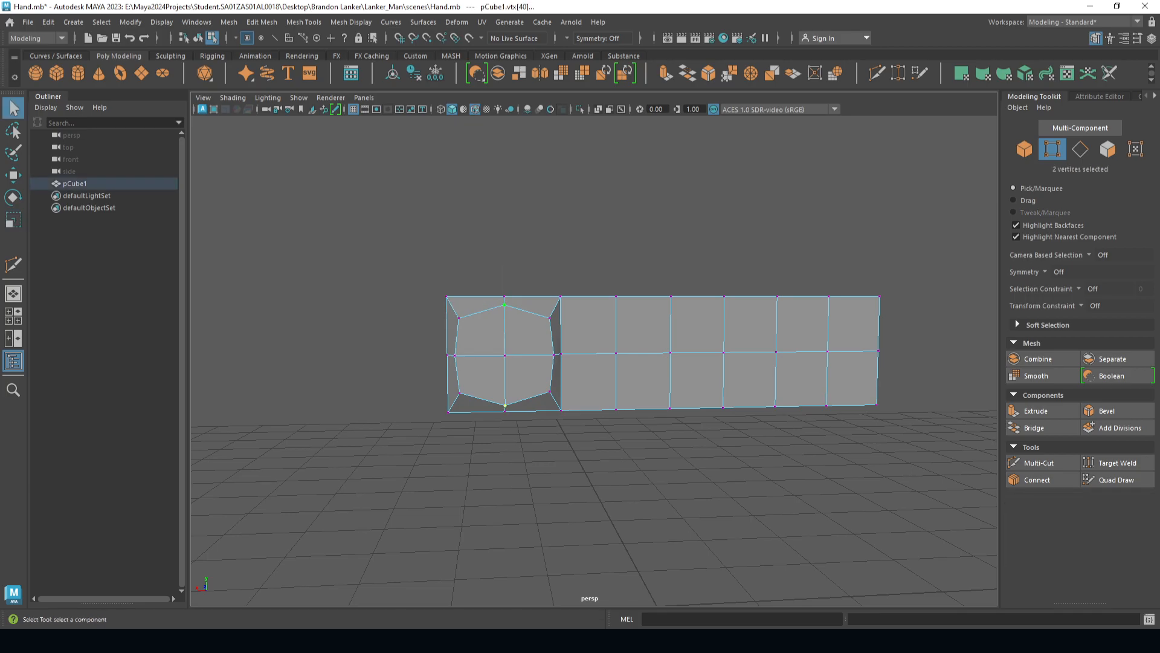
pyautogui.press('r')
pyautogui.moveTo(506, 305); pyautogui.dragTo(504, 295)
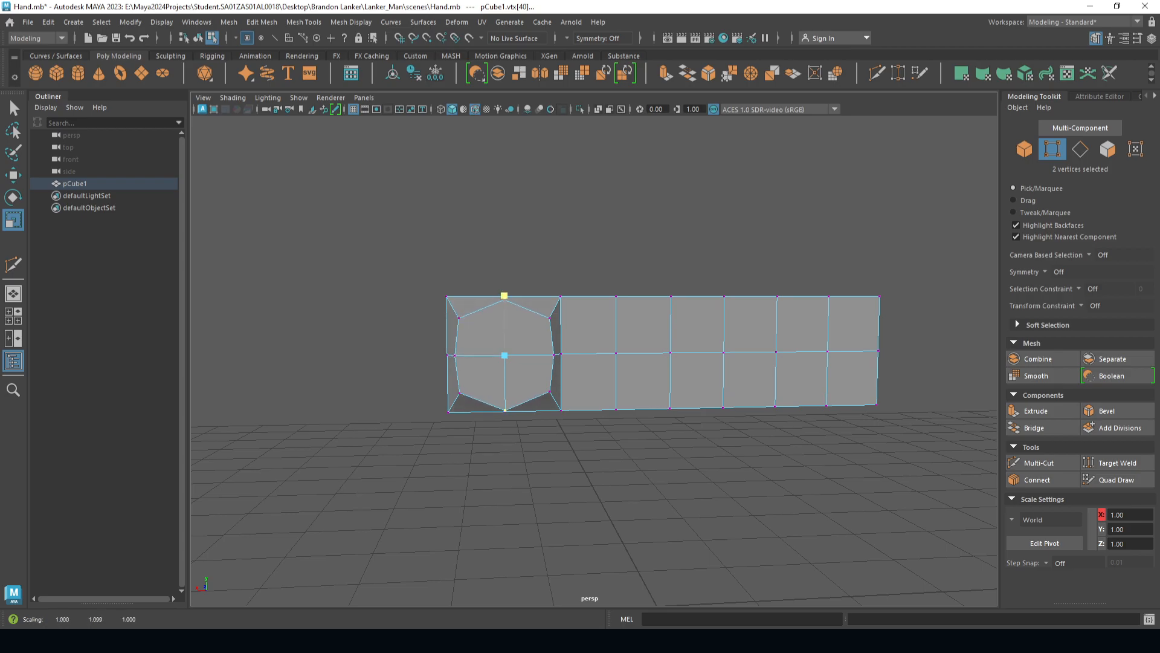
pyautogui.scroll(-2, 504, 295)
pyautogui.click(639, 278)
# - Delete the twelve flat front faces of the three sections beside the extruded one
pyautogui.keyDown('alt'); pyautogui.moveTo(639, 296); pyautogui.dragTo(628, 318); pyautogui.keyUp('alt')
pyautogui.moveTo(573, 282); pyautogui.dragTo(572, 315, button='right')
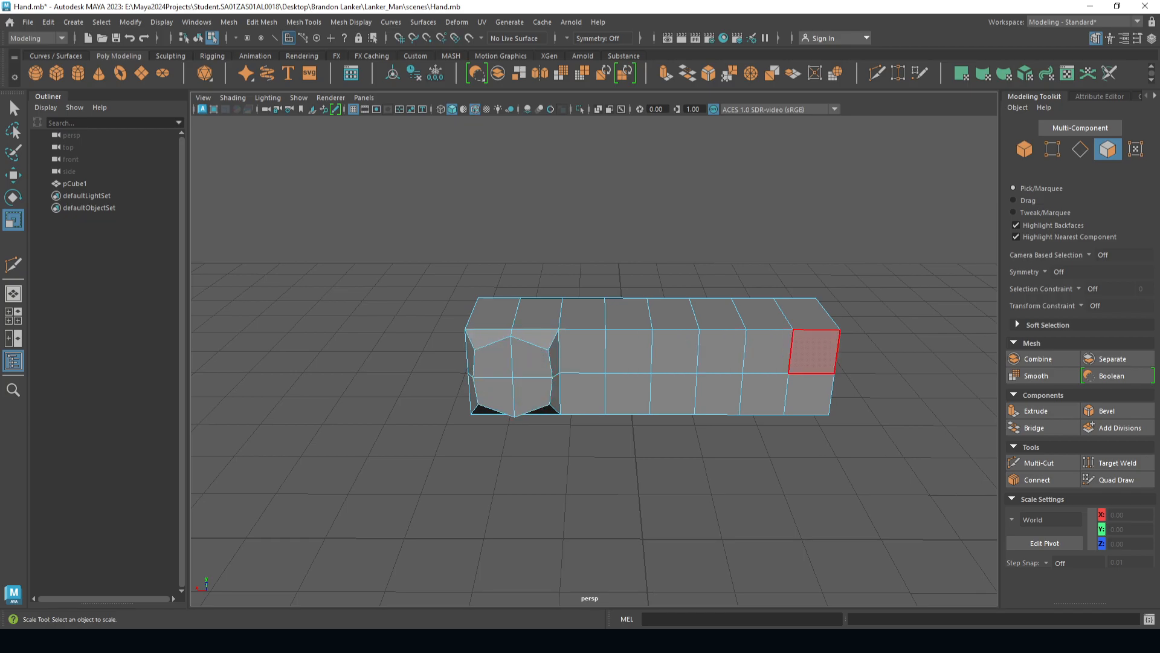
pyautogui.moveTo(814, 351)
pyautogui.mouseDown()
pyautogui.moveTo(582, 351)
pyautogui.moveTo(674, 392)
pyautogui.moveTo(809, 393)
pyautogui.mouseUp()
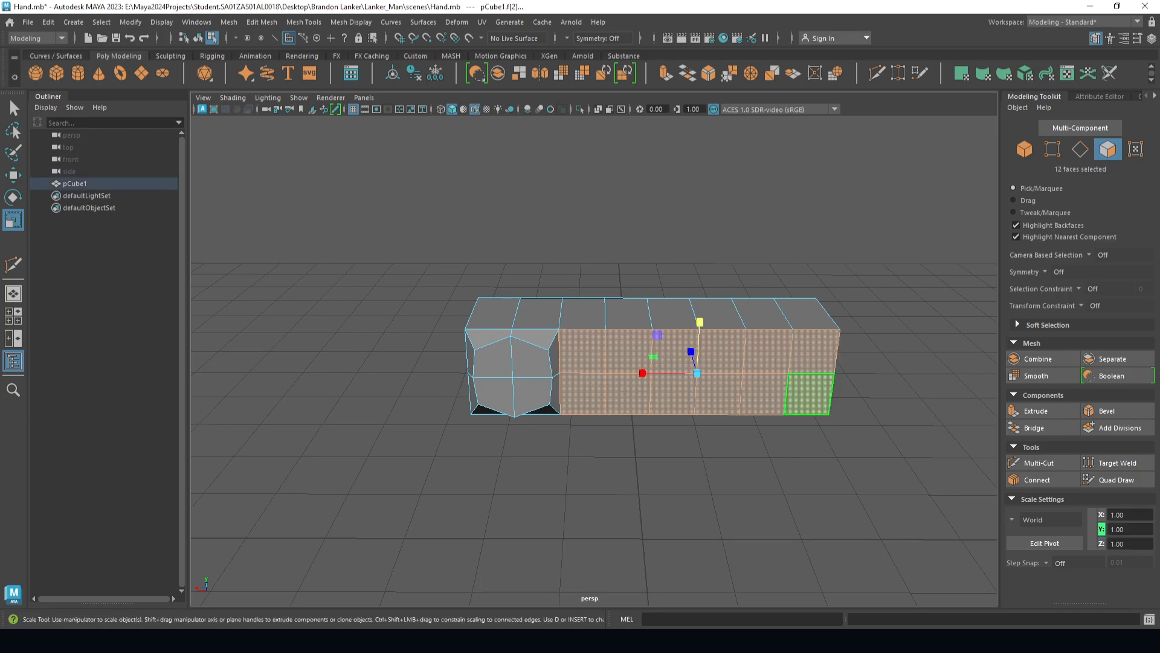
pyautogui.press('Delete')
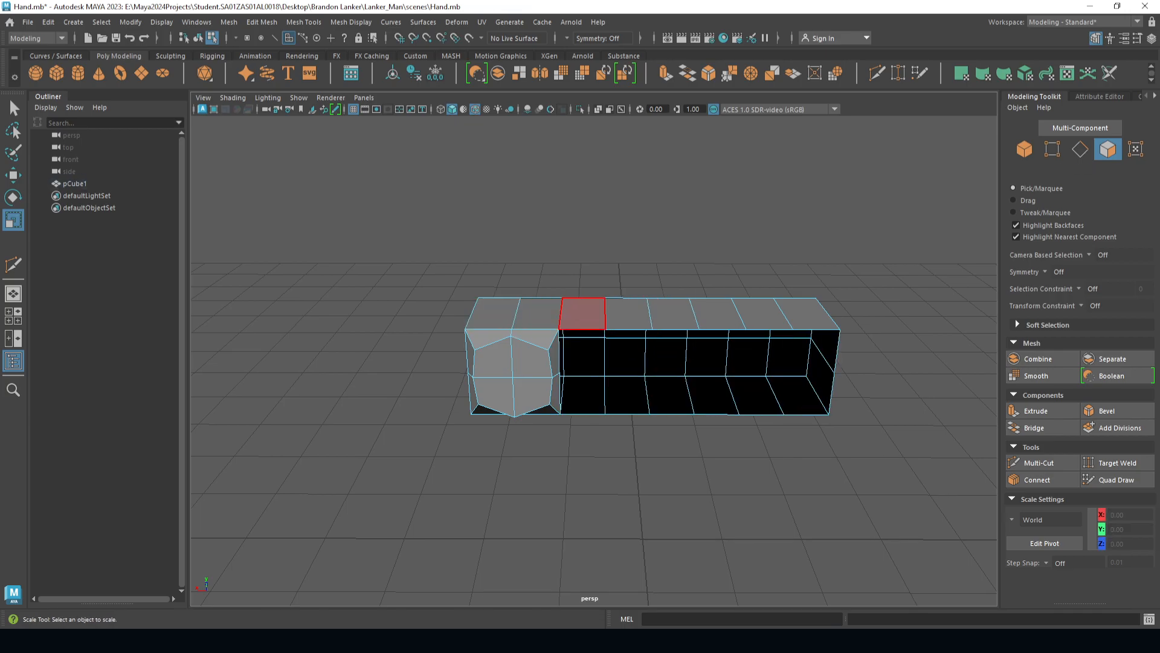
# - Duplicate the whole block and move the copy up to Y 4.67
pyautogui.moveTo(567, 284); pyautogui.dragTo(627, 264, button='right')
pyautogui.scroll(-3, 626, 265)
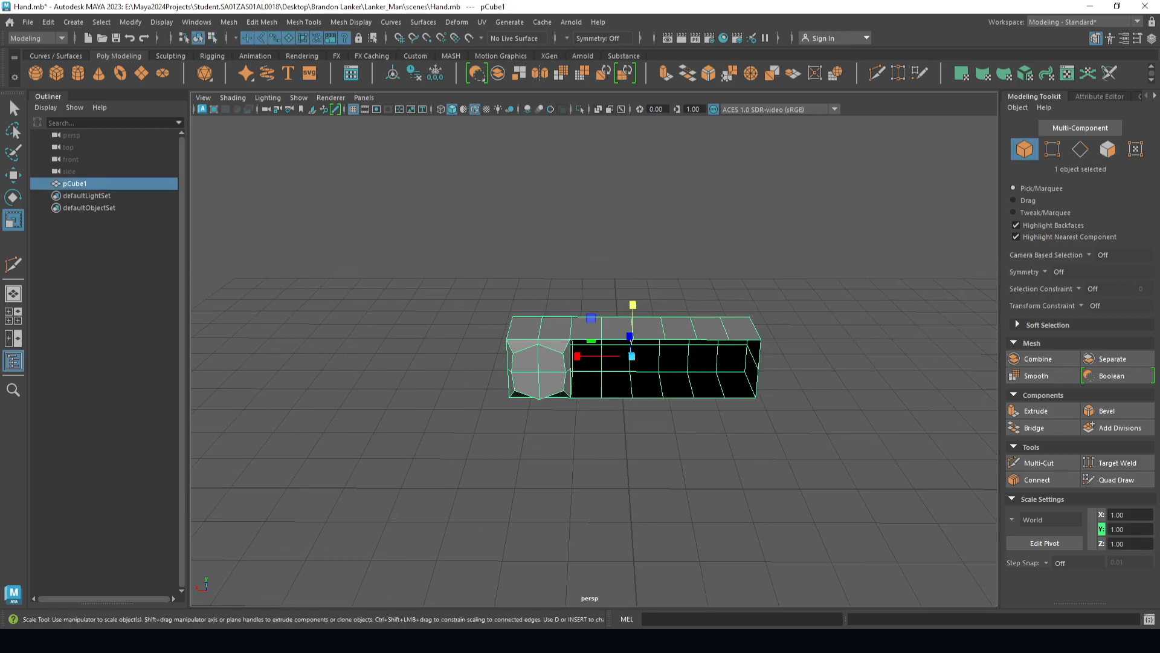
pyautogui.hotkey('ctrl', 'd')
pyautogui.press('w')
pyautogui.moveTo(633, 305); pyautogui.dragTo(635, 175)
pyautogui.scroll(3, 594, 360)
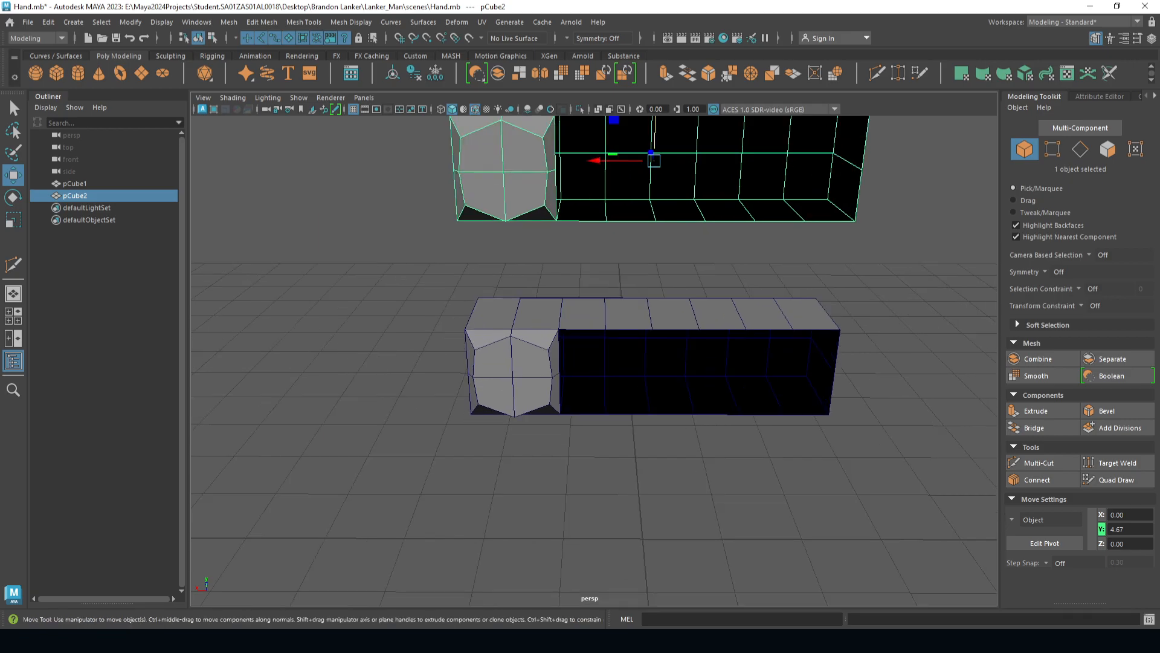
# - Delete every face of the duplicate except those of the rounded extruded front section
pyautogui.scroll(-3, 654, 160)
pyautogui.moveTo(552, 202); pyautogui.dragTo(546, 236, button='right')
pyautogui.click(553, 184)
pyautogui.press('q')
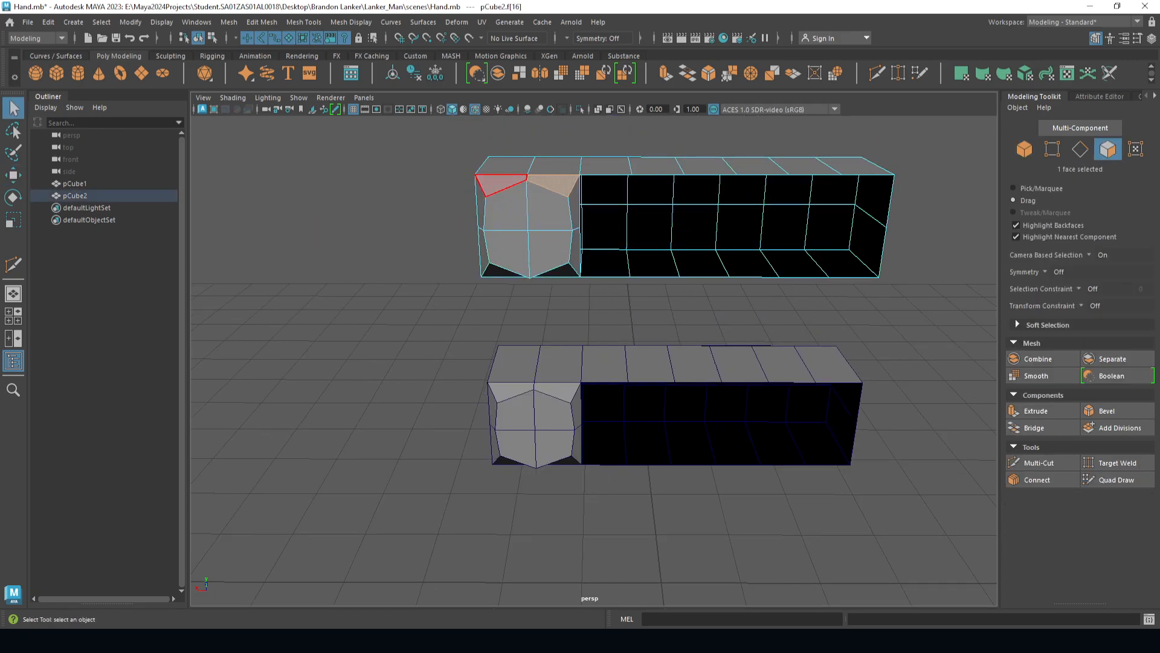
pyautogui.moveTo(511, 260)
pyautogui.mouseDown()
pyautogui.moveTo(571, 251)
pyautogui.moveTo(553, 208)
pyautogui.mouseUp()
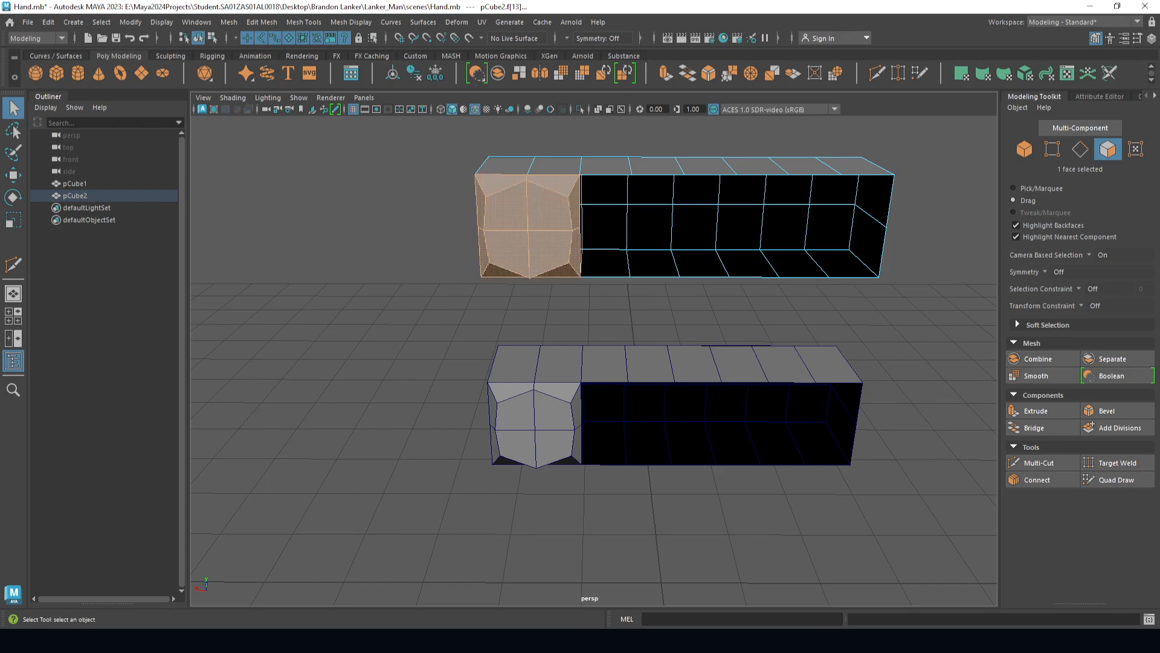
pyautogui.scroll(-5, 594, 360)
pyautogui.scroll(2, 594, 360)
pyautogui.moveTo(444, 153); pyautogui.dragTo(899, 367)
pyautogui.press('Delete')
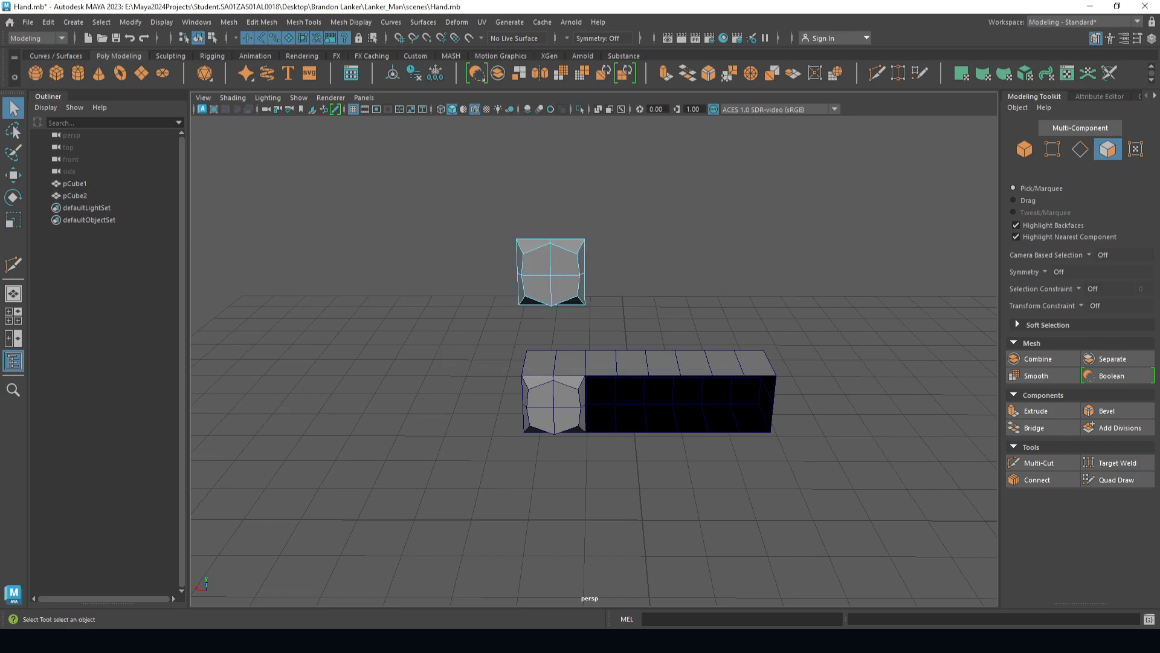
# - Move the remaining duplicate piece's pivot to its upper-left front corner vertex
pyautogui.scroll(2, 536, 232)
pyautogui.rightClick(535, 232)
pyautogui.moveTo(536, 232); pyautogui.dragTo(591, 215, button='right')
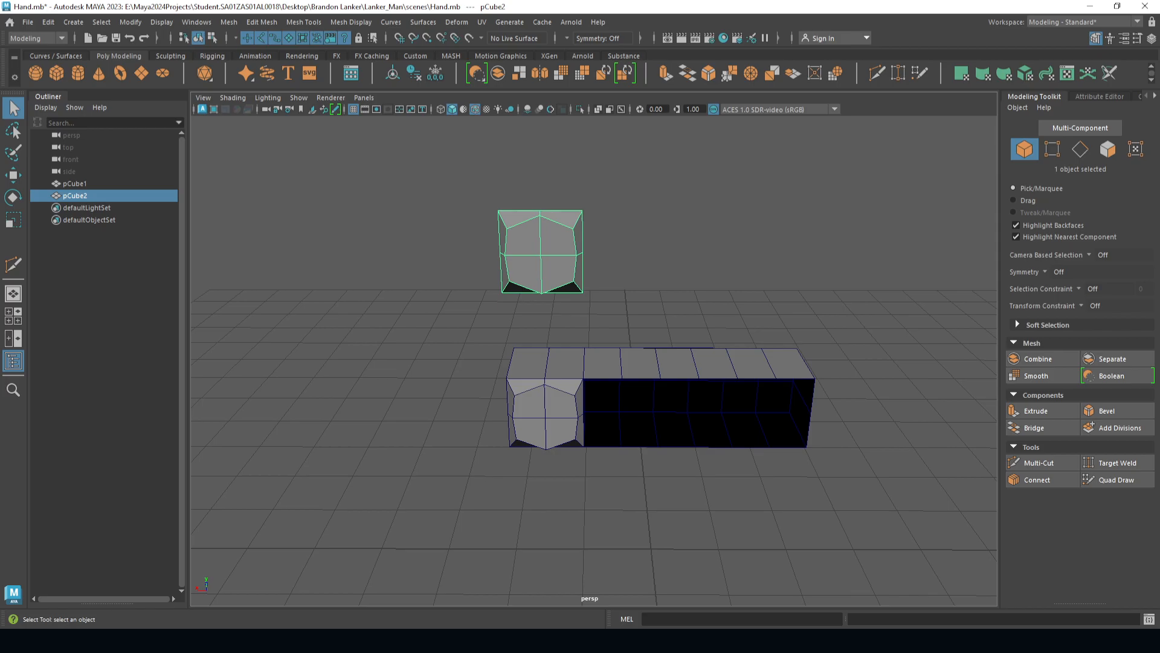
pyautogui.press('w')
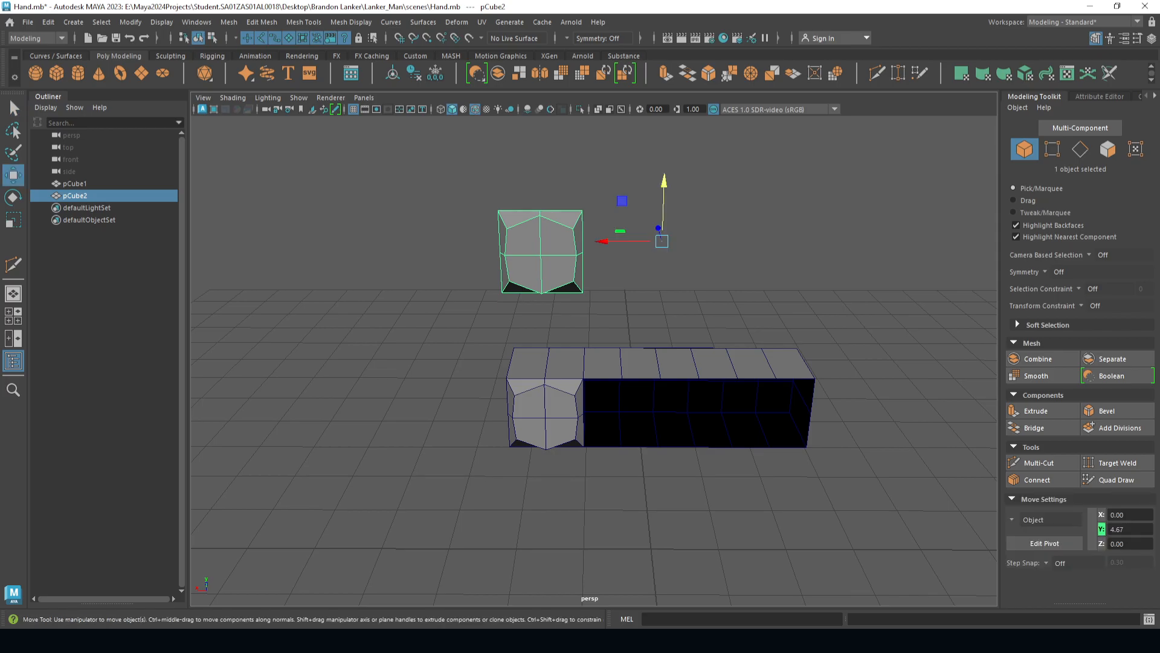
pyautogui.press('d')
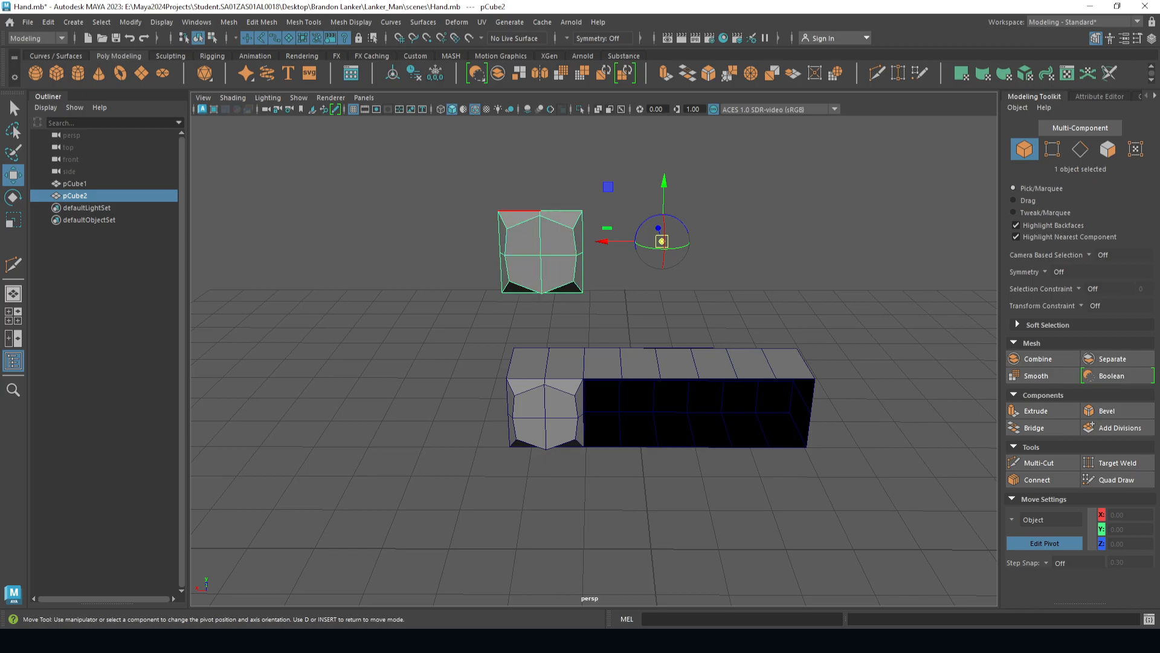
pyautogui.click(498, 211)
pyautogui.press('d')
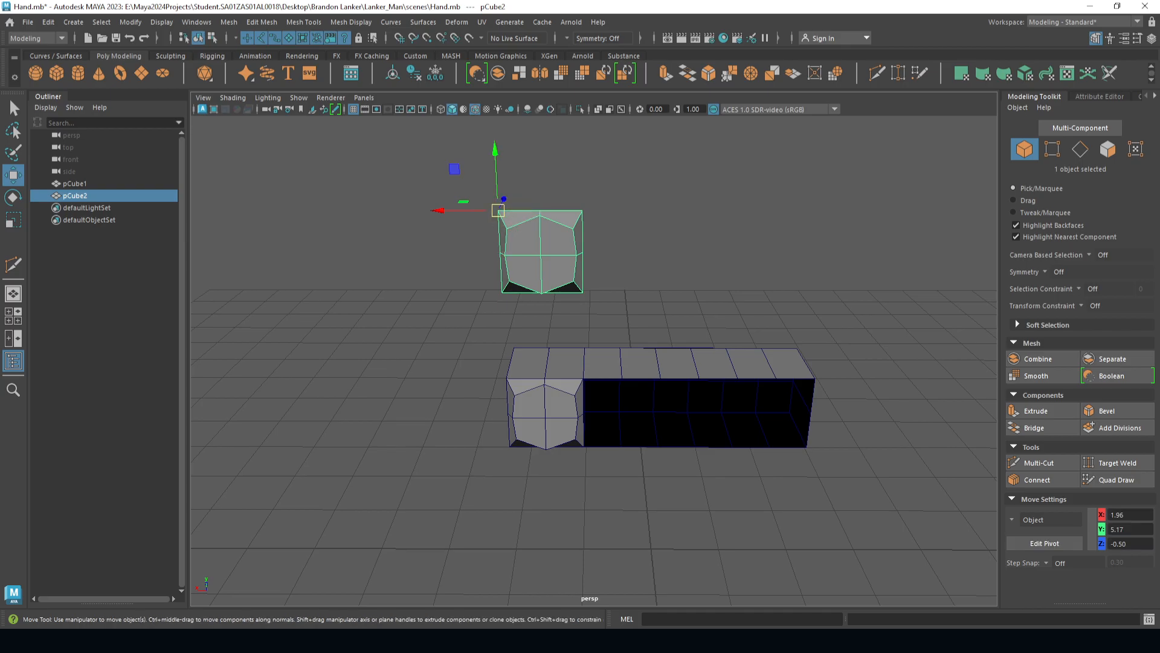
# - Snap the duplicate piece into the open section beside the original extrusion, and fill the last two sections with further snapped copies
pyautogui.moveTo(498, 210); pyautogui.dragTo(584, 379)
pyautogui.scroll(3, 581, 382)
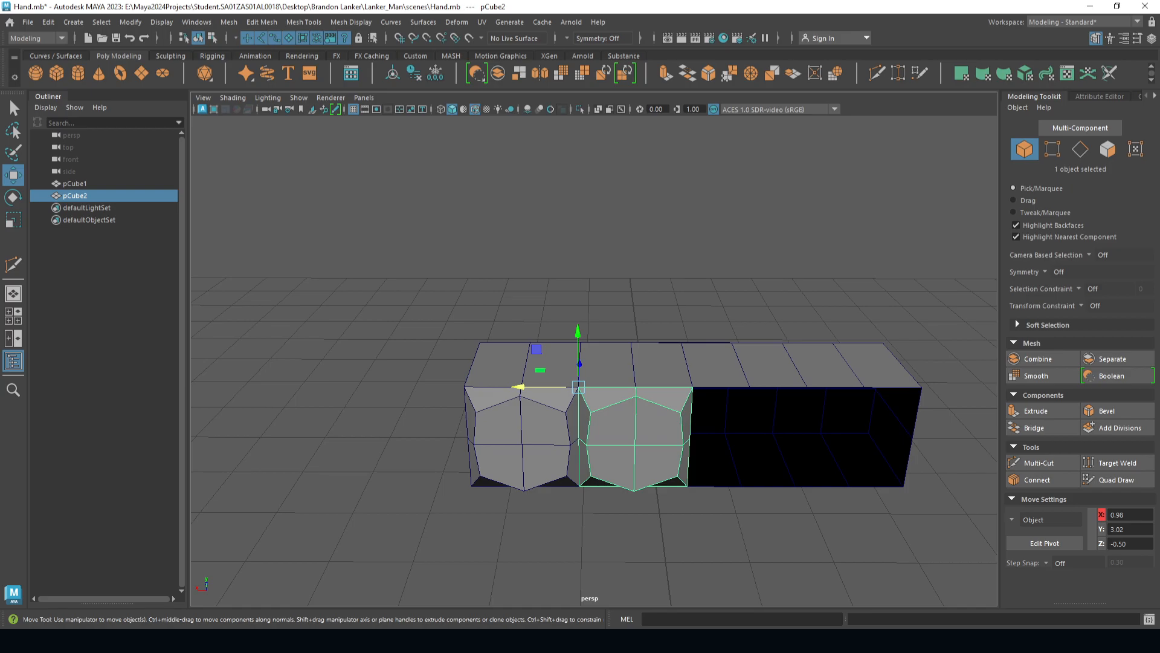
pyautogui.keyDown('alt'); pyautogui.moveTo(580, 382); pyautogui.dragTo(477, 359, button='middle'); pyautogui.keyUp('alt')
pyautogui.moveTo(477, 359)
pyautogui.keyDown('alt'); pyautogui.mouseDown()
pyautogui.moveTo(476, 388)
pyautogui.moveTo(705, 378)
pyautogui.mouseUp(); pyautogui.keyUp('alt')
pyautogui.press('v')
pyautogui.scroll(-2, 705, 379)
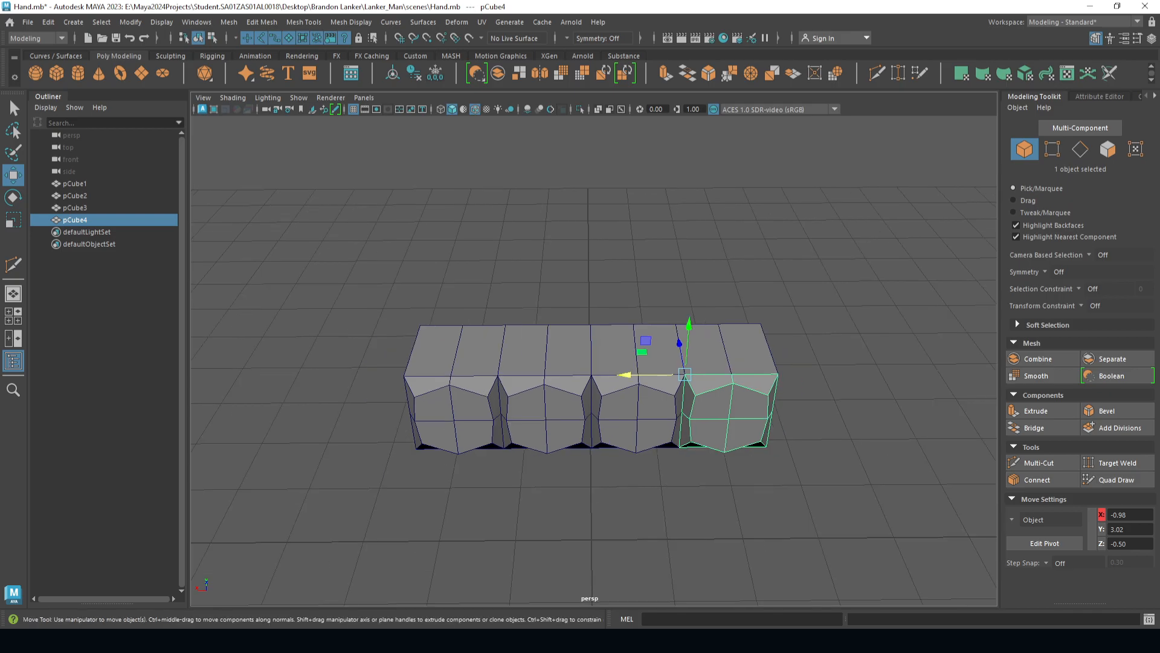
# - Combine all four finger-base pieces into a single mesh
pyautogui.click(713, 266)
pyautogui.moveTo(316, 229); pyautogui.dragTo(937, 533)
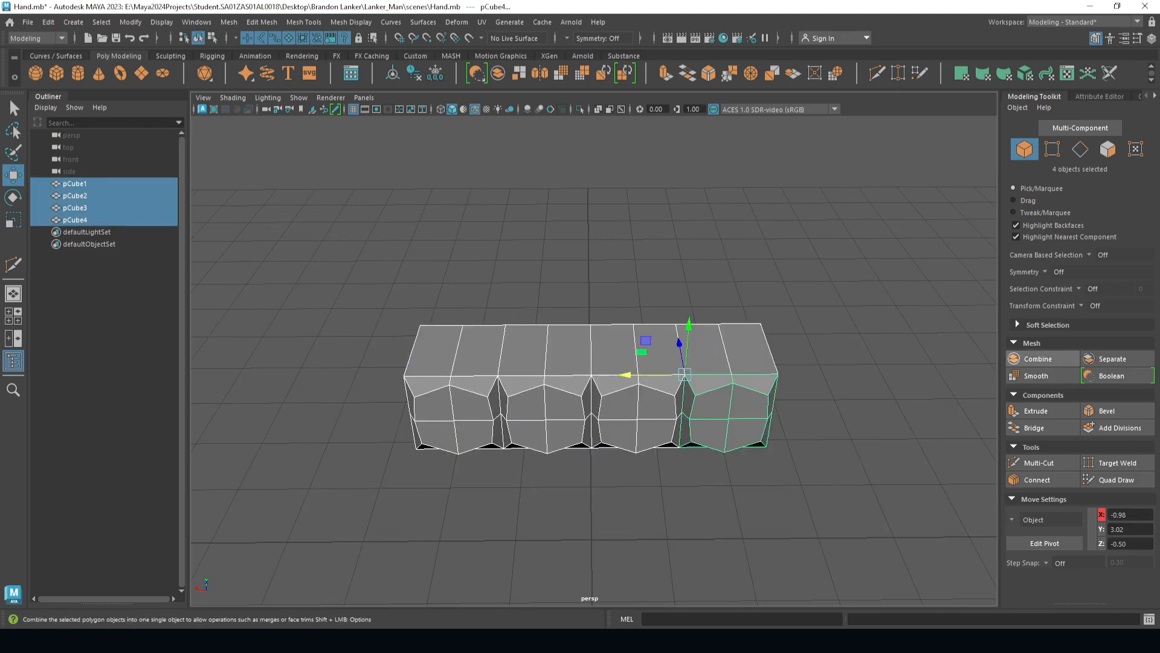
pyautogui.click(1041, 358)
# - Test whether the combined pieces are joined by moving the second finger base's vertices down, and undo the move
pyautogui.moveTo(683, 296); pyautogui.dragTo(622, 285, button='right')
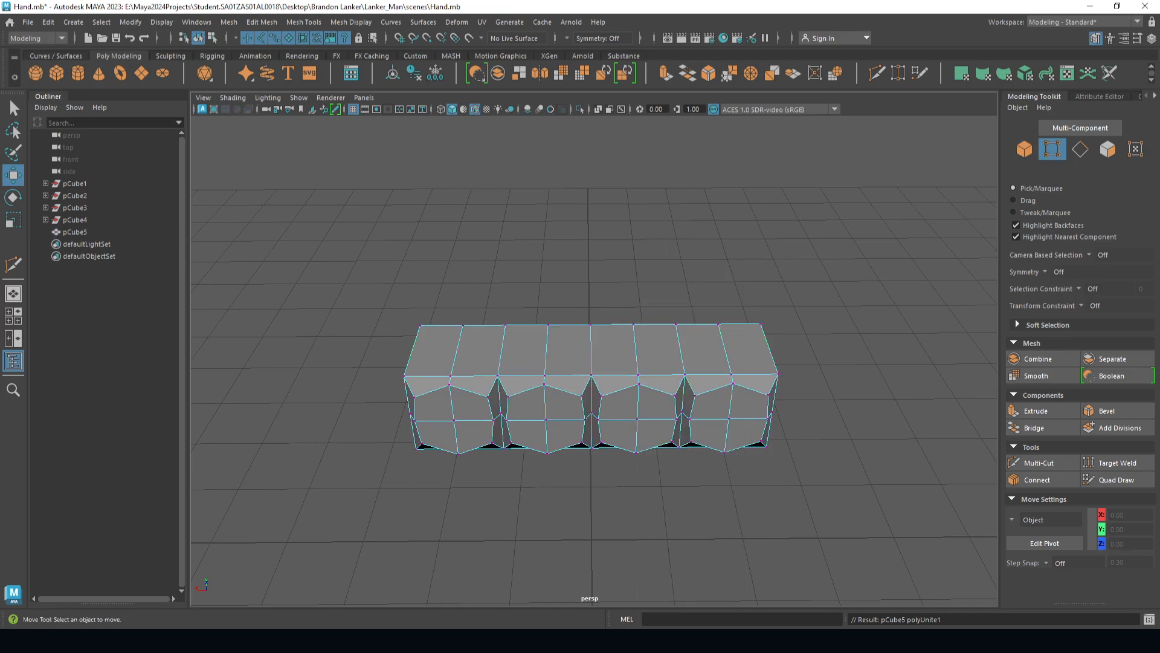
pyautogui.doubleClick(585, 420)
pyautogui.moveTo(544, 373); pyautogui.dragTo(549, 489)
pyautogui.hotkey('ctrl', 'z')
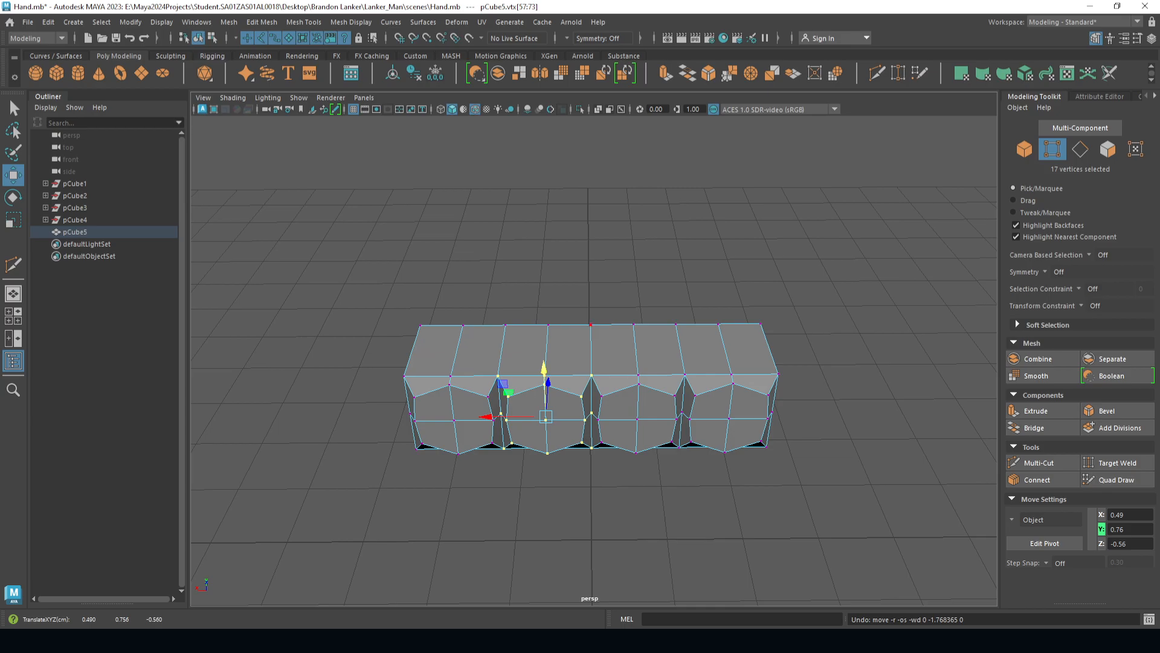
# - Merge all vertices of the combined mesh with a threshold of 0.0010
pyautogui.click(562, 272)
pyautogui.moveTo(285, 188); pyautogui.dragTo(915, 531)
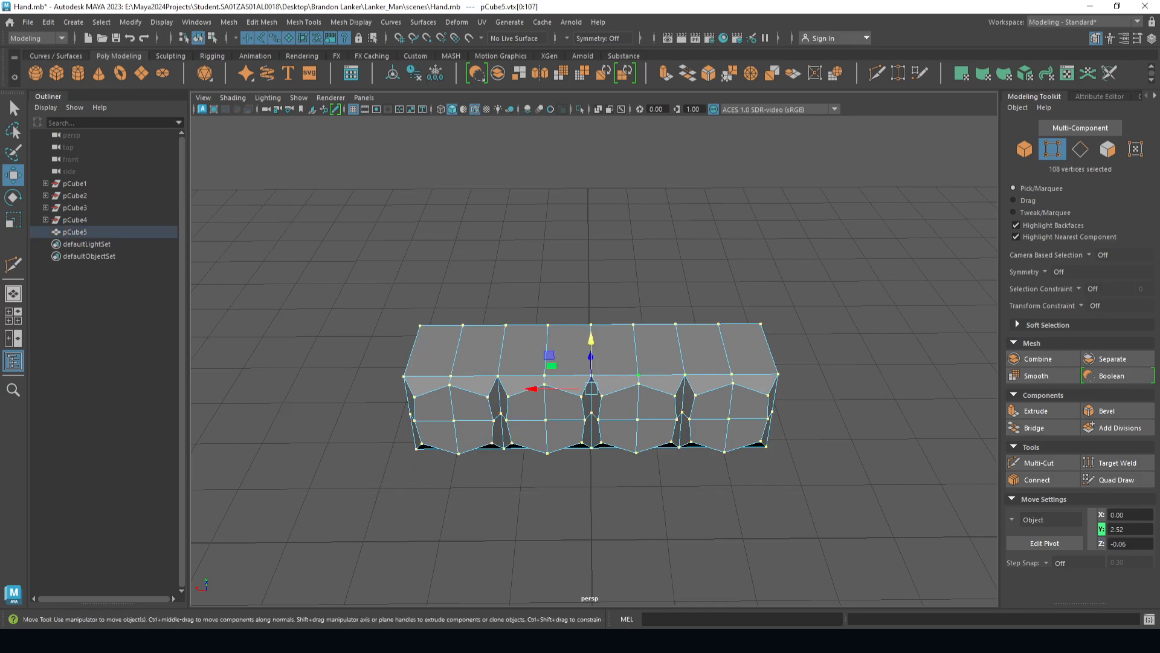
pyautogui.keyDown('shift'); pyautogui.rightClick(640, 362); pyautogui.keyUp('shift')
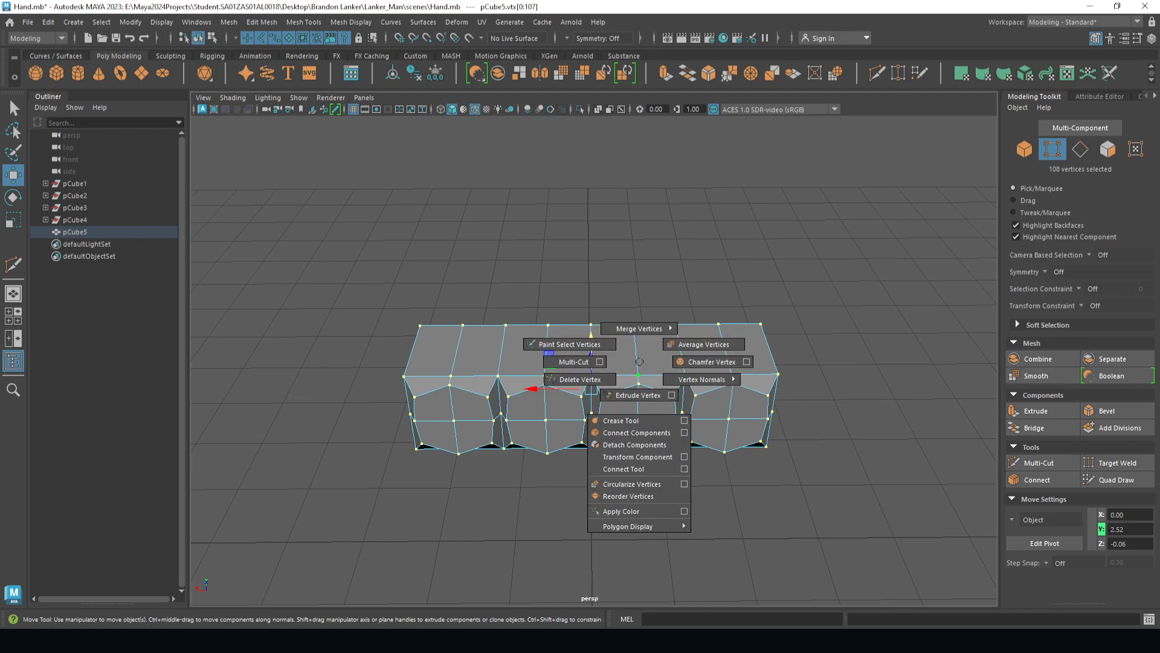
pyautogui.moveTo(640, 328)
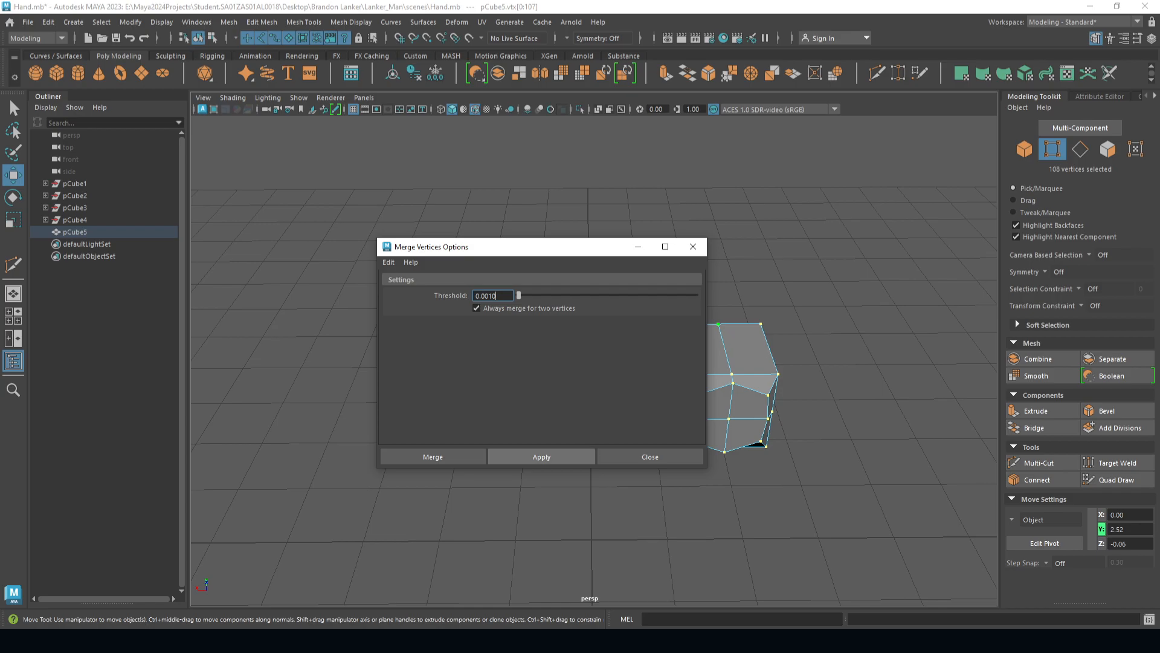
pyautogui.click(650, 456)
# - Test the merged seams by moving a top front vertex up, and undo the move
pyautogui.rightClick(651, 281)
pyautogui.click(638, 375)
pyautogui.moveTo(640, 325)
pyautogui.mouseDown()
pyautogui.moveTo(640, 289)
pyautogui.moveTo(641, 302)
pyautogui.mouseUp()
pyautogui.hotkey('ctrl', 'z')
pyautogui.click(591, 375)
pyautogui.click(544, 384)
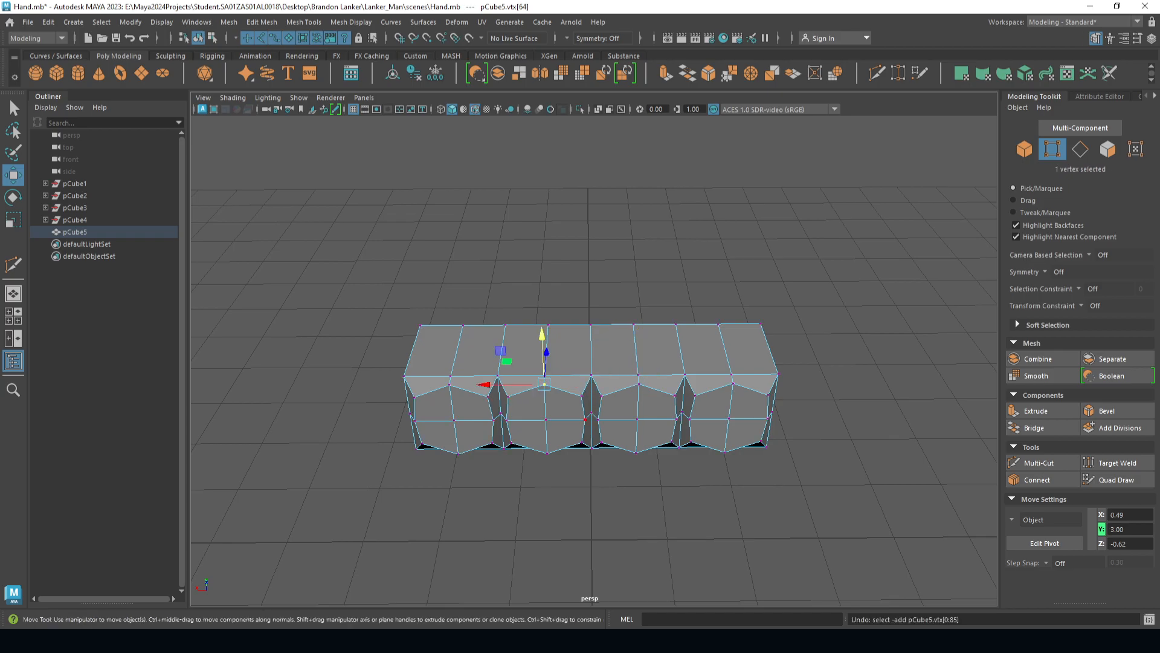
# - Try to move the middle edge of the block's outer side inward along X
pyautogui.click(580, 272)
pyautogui.scroll(-2, 580, 272)
pyautogui.keyDown('alt'); pyautogui.moveTo(580, 272); pyautogui.dragTo(595, 264); pyautogui.keyUp('alt')
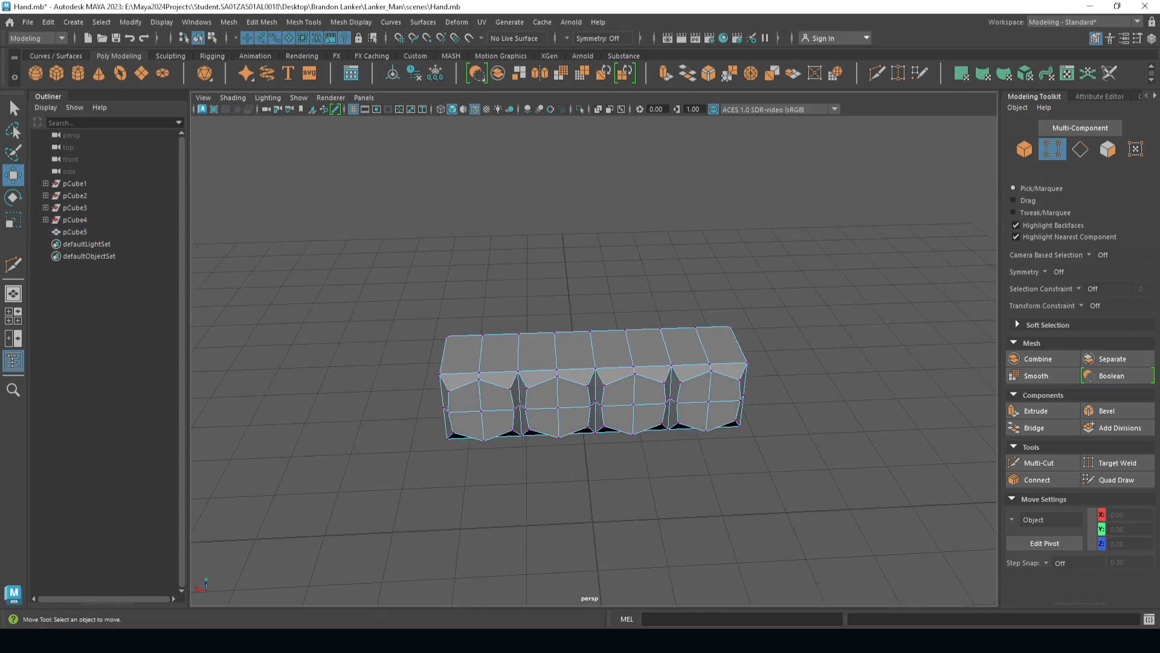
pyautogui.keyDown('alt'); pyautogui.moveTo(589, 290); pyautogui.dragTo(643, 237); pyautogui.keyUp('alt')
pyautogui.moveTo(492, 282); pyautogui.dragTo(492, 250, button='right')
pyautogui.click(463, 385)
pyautogui.keyDown('alt'); pyautogui.moveTo(462, 386); pyautogui.dragTo(406, 385); pyautogui.keyUp('alt')
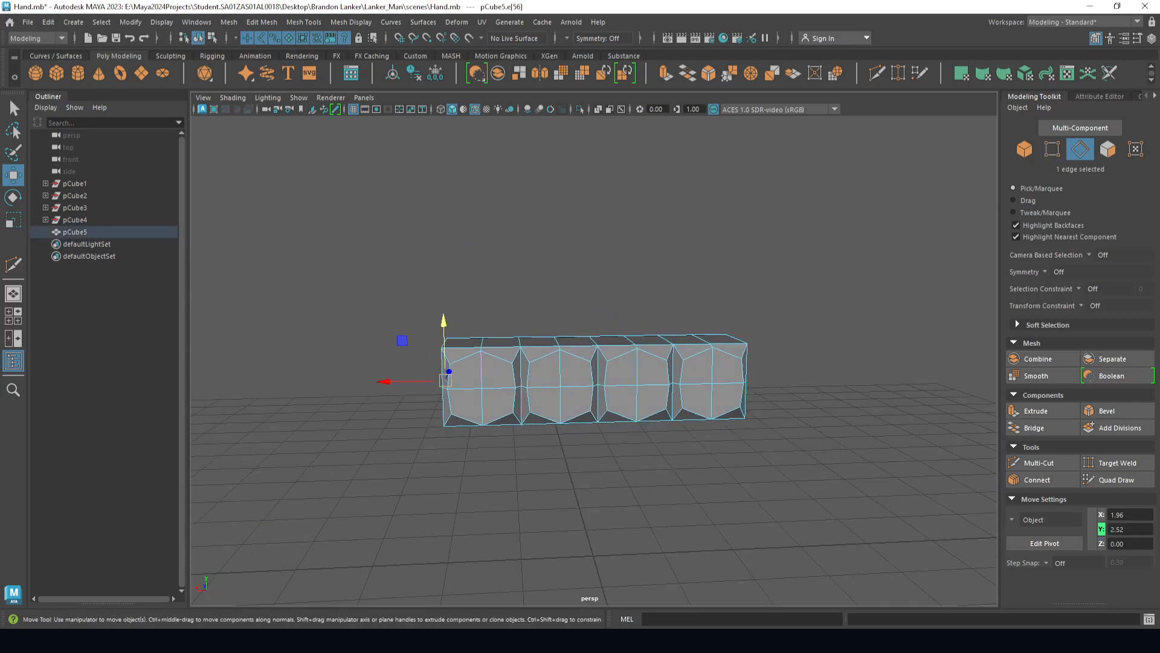
pyautogui.keyDown('alt'); pyautogui.moveTo(463, 355); pyautogui.dragTo(460, 333); pyautogui.keyUp('alt')
pyautogui.moveTo(386, 376); pyautogui.dragTo(440, 376)
# - Scale the block's four outer corner edges slightly inward in height and to about 0.85 along X to round its sides
pyautogui.click(709, 374)
pyautogui.keyDown('alt'); pyautogui.moveTo(709, 374); pyautogui.dragTo(641, 399); pyautogui.keyUp('alt')
pyautogui.press('q')
pyautogui.keyDown('shift'); pyautogui.click(714, 435); pyautogui.keyUp('shift')
pyautogui.keyDown('alt'); pyautogui.moveTo(714, 435); pyautogui.dragTo(785, 431); pyautogui.keyUp('alt')
pyautogui.keyDown('shift'); pyautogui.click(444, 345); pyautogui.keyUp('shift')
pyautogui.keyDown('alt'); pyautogui.moveTo(448, 345); pyautogui.dragTo(451, 305); pyautogui.keyUp('alt')
pyautogui.keyDown('shift'); pyautogui.click(444, 403); pyautogui.keyUp('shift')
pyautogui.keyDown('alt'); pyautogui.moveTo(463, 400); pyautogui.dragTo(468, 420); pyautogui.keyUp('alt')
pyautogui.press('r')
pyautogui.moveTo(593, 321); pyautogui.dragTo(593, 327)
pyautogui.press('w')
pyautogui.press('r')
pyautogui.moveTo(538, 374); pyautogui.dragTo(542, 374)
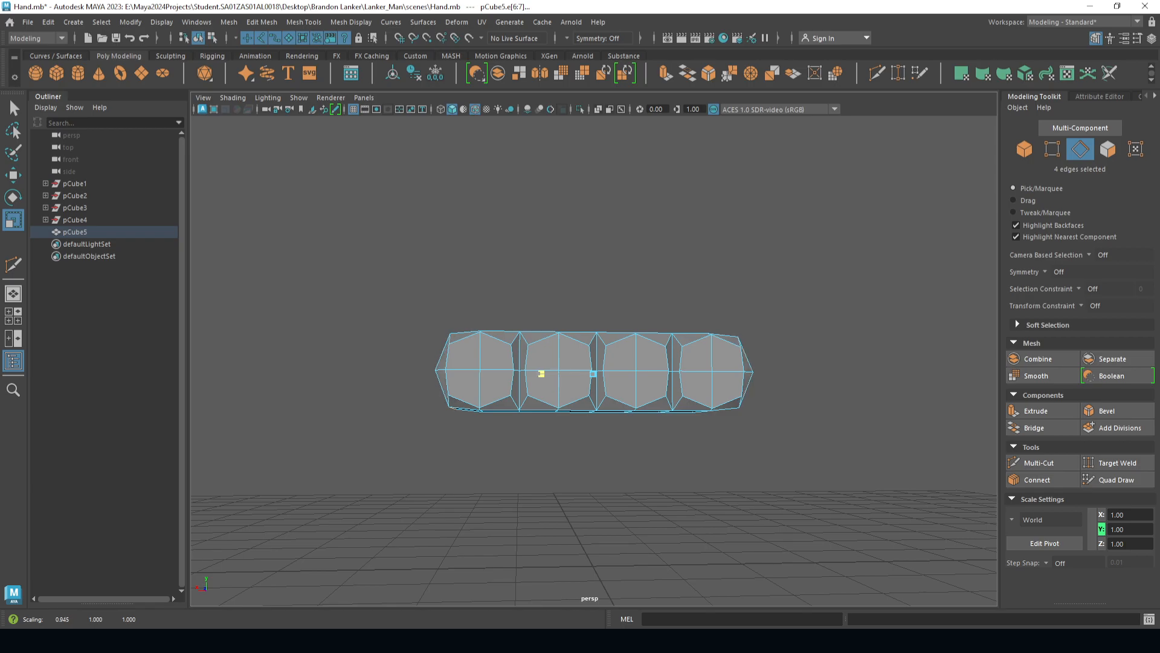
# - Extrude the 16 front faces of the four finger bases into long fingers ending at Z -4.53
pyautogui.keyDown('alt'); pyautogui.moveTo(593, 320); pyautogui.dragTo(393, 363); pyautogui.keyUp('alt')
pyautogui.scroll(4, 604, 350)
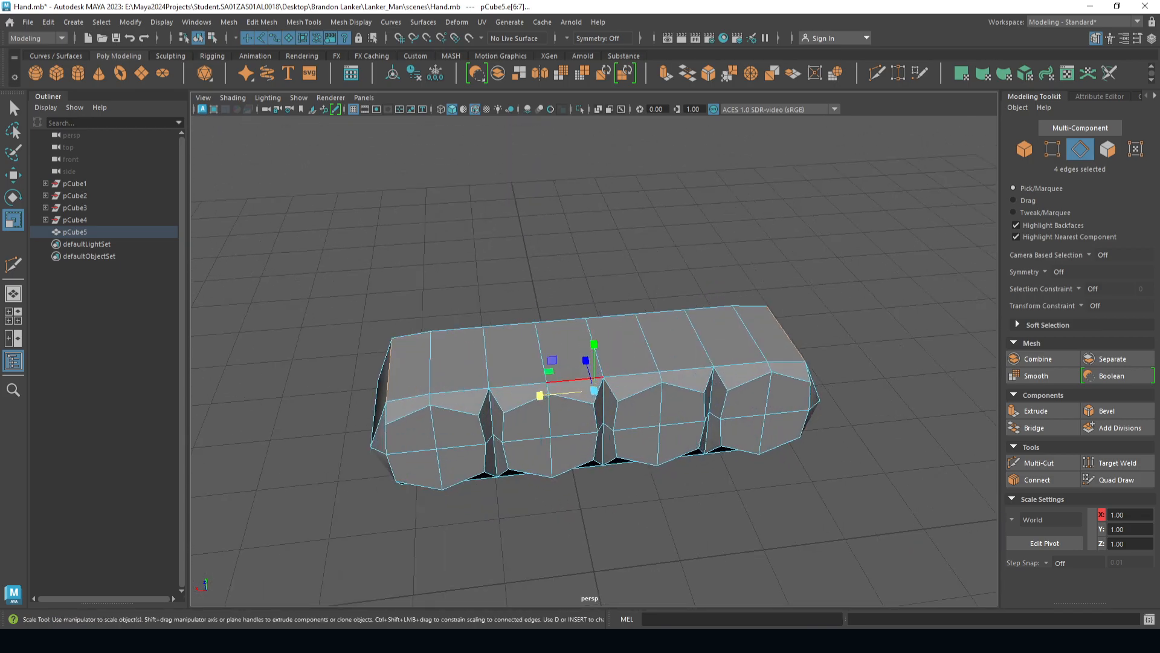
pyautogui.moveTo(561, 227); pyautogui.dragTo(556, 195, button='right')
pyautogui.scroll(-5, 556, 199)
pyautogui.keyDown('alt'); pyautogui.moveTo(557, 199); pyautogui.dragTo(641, 230); pyautogui.keyUp('alt')
pyautogui.scroll(5, 611, 339)
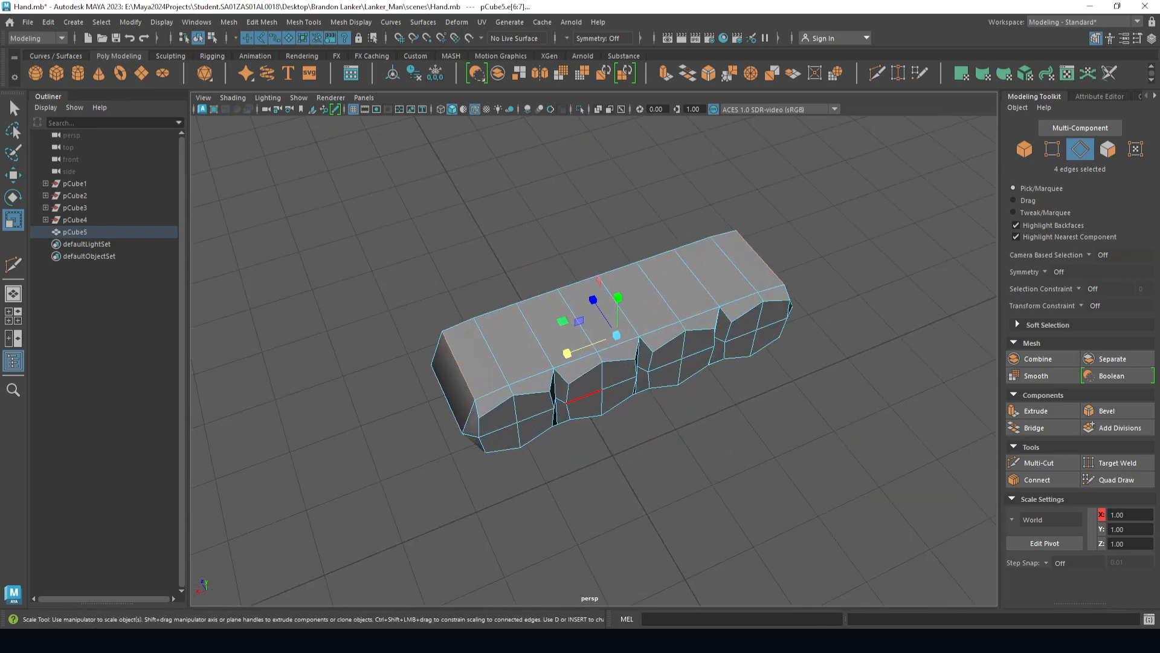
pyautogui.keyDown('alt'); pyautogui.moveTo(610, 339); pyautogui.dragTo(556, 285); pyautogui.keyUp('alt')
pyautogui.moveTo(557, 284); pyautogui.dragTo(559, 315, button='right')
pyautogui.press('q')
pyautogui.click(498, 342)
pyautogui.moveTo(499, 342)
pyautogui.mouseDown()
pyautogui.moveTo(462, 344)
pyautogui.moveTo(499, 378)
pyautogui.moveTo(553, 356)
pyautogui.moveTo(683, 350)
pyautogui.moveTo(777, 390)
pyautogui.moveTo(780, 357)
pyautogui.mouseUp()
pyautogui.keyDown('alt'); pyautogui.moveTo(725, 363); pyautogui.dragTo(876, 429); pyautogui.keyUp('alt')
pyautogui.keyDown('alt'); pyautogui.moveTo(877, 429); pyautogui.dragTo(712, 432, button='middle'); pyautogui.keyUp('alt')
pyautogui.press('w')
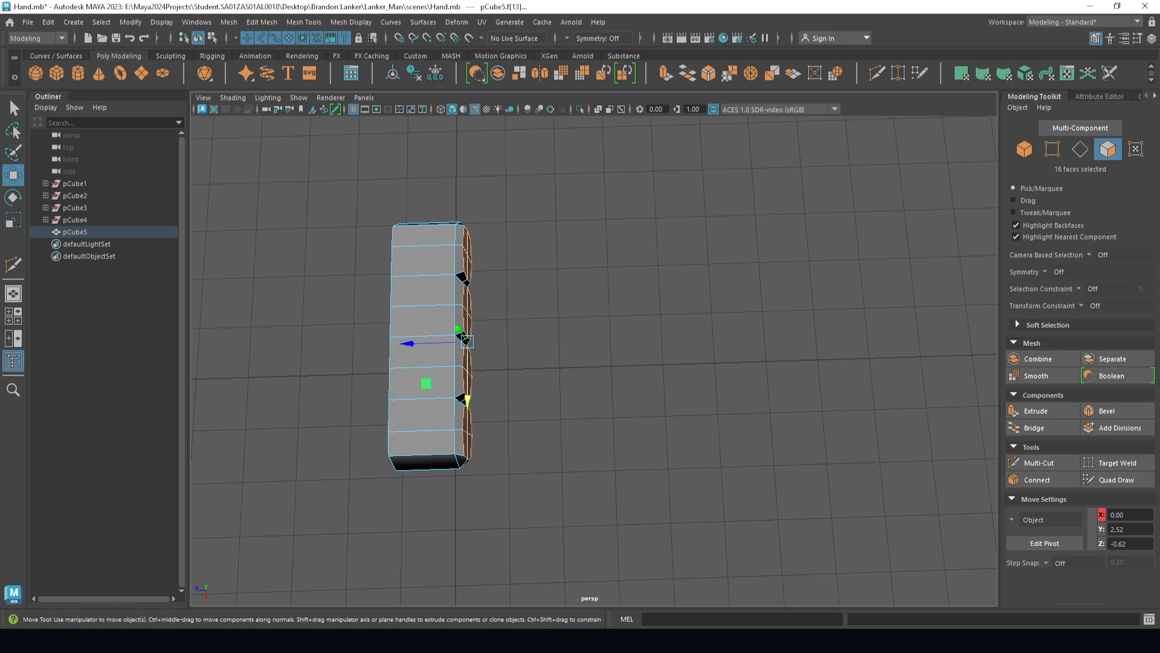
pyautogui.keyDown('shift'); pyautogui.moveTo(466, 340); pyautogui.dragTo(716, 333); pyautogui.keyUp('shift')
pyautogui.keyDown('alt'); pyautogui.moveTo(717, 332); pyautogui.dragTo(807, 364); pyautogui.keyUp('alt')
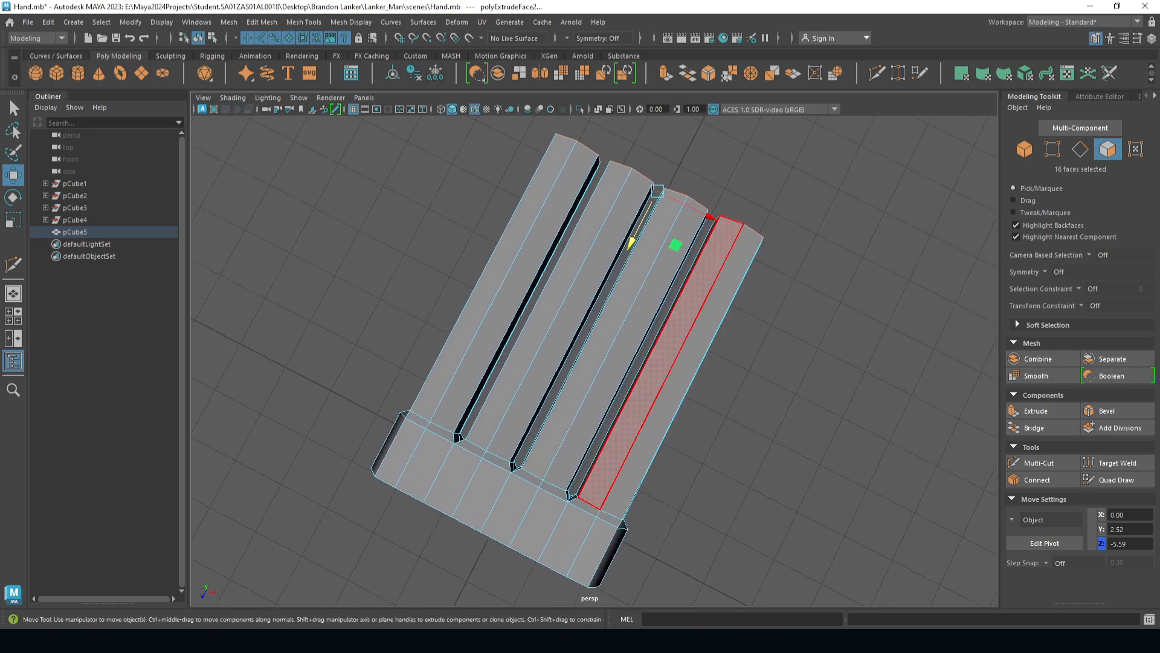
pyautogui.moveTo(631, 242); pyautogui.dragTo(610, 282)
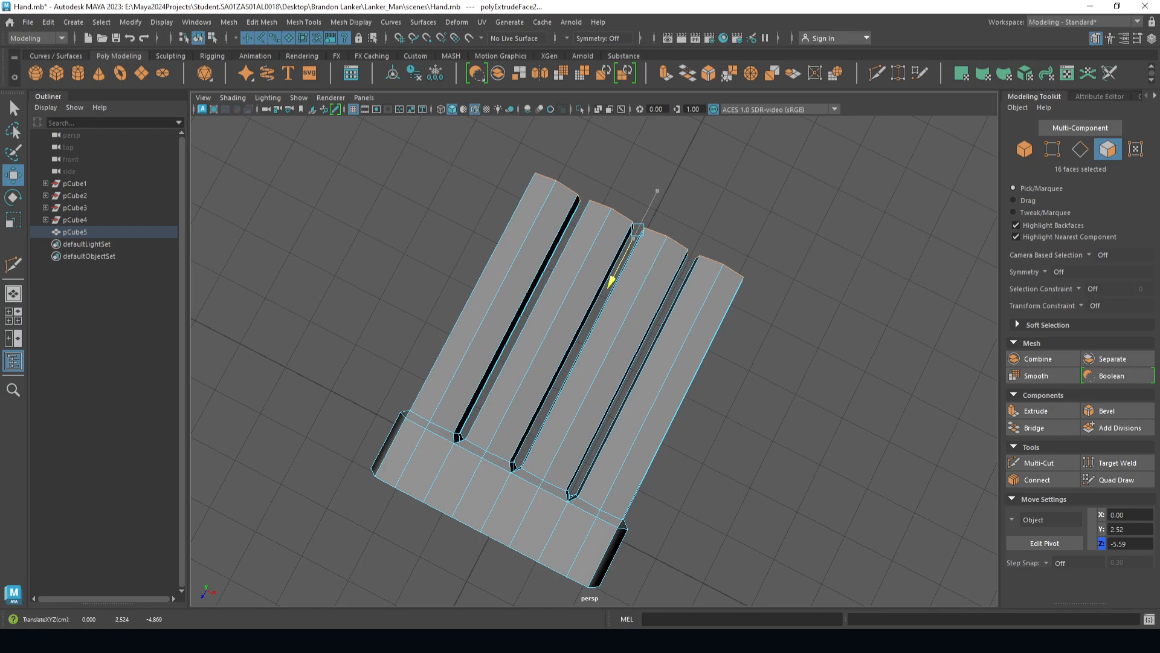
pyautogui.moveTo(611, 282); pyautogui.dragTo(423, 269)
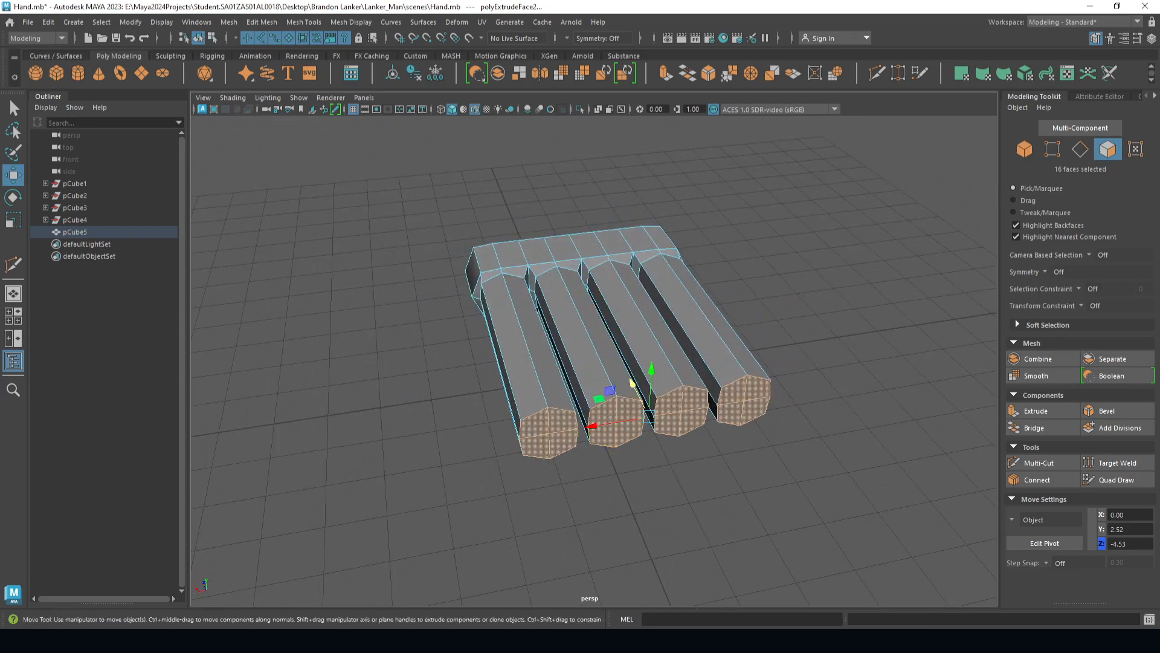
# - Lengthen the middle finger by moving its four end faces out to about Z -5.3
pyautogui.click(623, 477)
pyautogui.click(629, 432)
pyautogui.press('q')
pyautogui.keyDown('shift'); pyautogui.moveTo(606, 417); pyautogui.dragTo(605, 432); pyautogui.keyUp('shift')
pyautogui.keyDown('alt'); pyautogui.moveTo(605, 432); pyautogui.dragTo(750, 508); pyautogui.keyUp('alt')
pyautogui.keyDown('alt'); pyautogui.moveTo(749, 508); pyautogui.dragTo(649, 536, button='middle'); pyautogui.keyUp('alt')
pyautogui.press('w')
pyautogui.moveTo(577, 385); pyautogui.dragTo(615, 382)
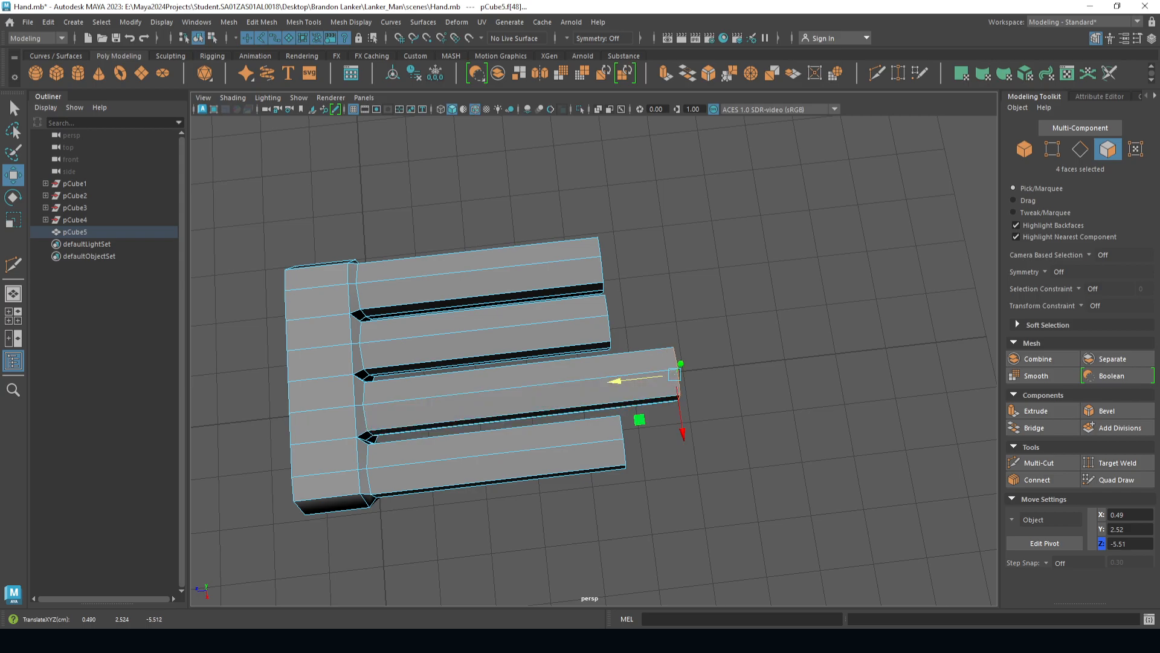
pyautogui.keyDown('alt'); pyautogui.moveTo(505, 468); pyautogui.dragTo(639, 450); pyautogui.keyUp('alt')
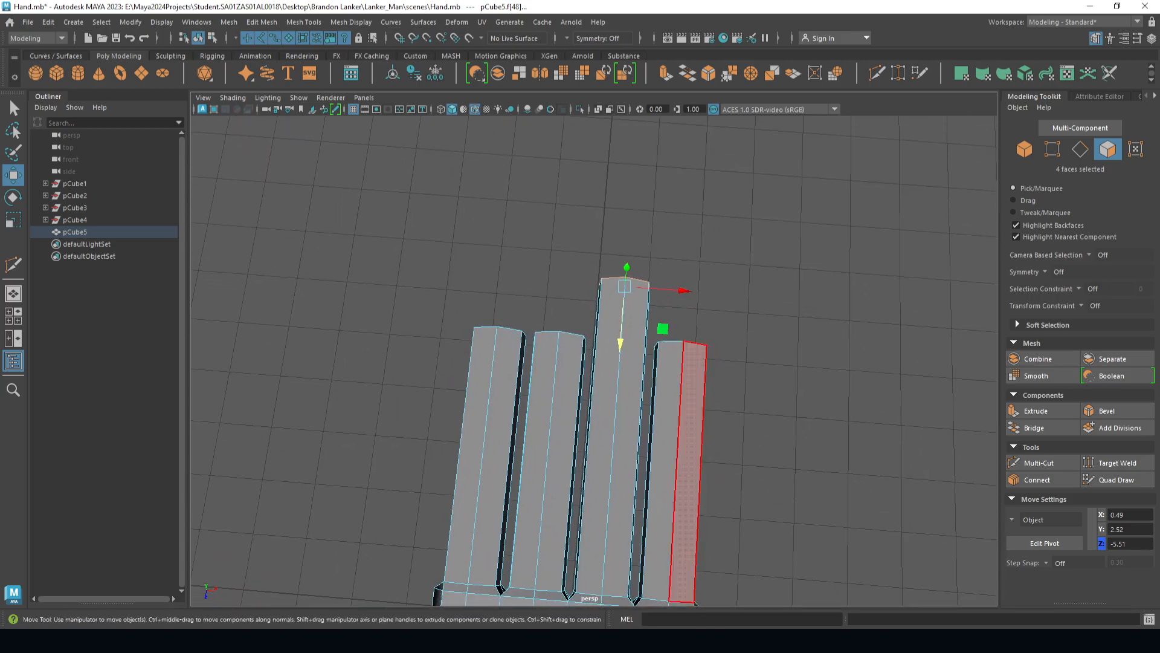
pyautogui.moveTo(620, 343); pyautogui.dragTo(619, 358)
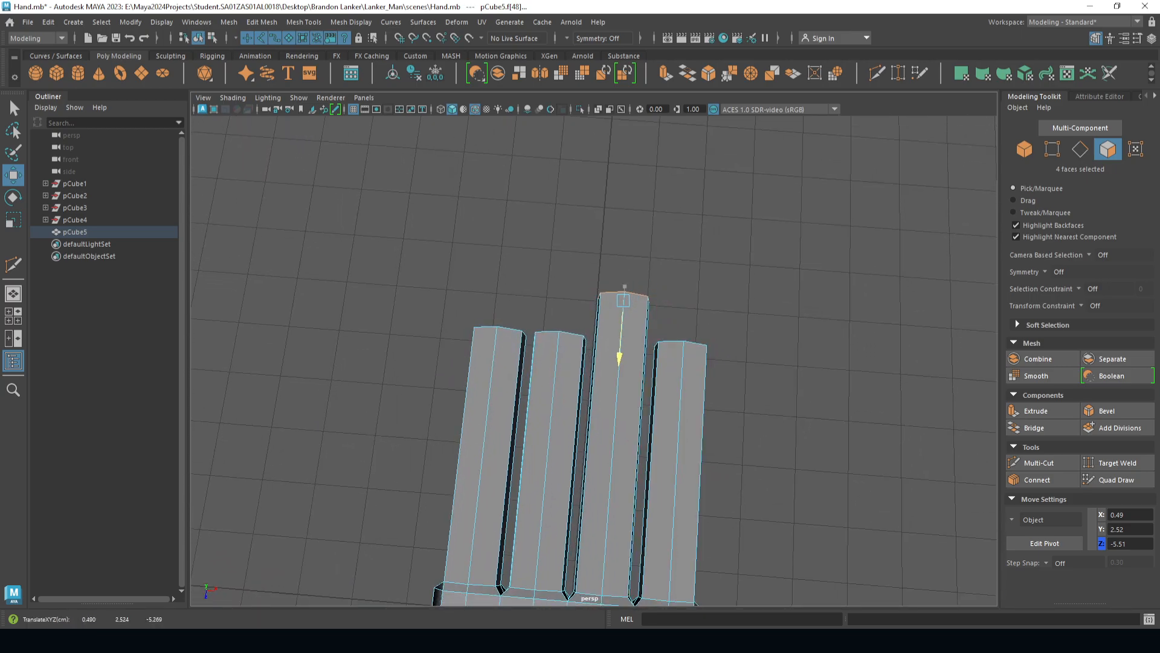
# - Shorten the little finger by moving its four end faces back to Z -3.45
pyautogui.keyDown('alt'); pyautogui.moveTo(744, 411); pyautogui.dragTo(447, 326); pyautogui.keyUp('alt')
pyautogui.press('Tab')
pyautogui.moveTo(702, 366); pyautogui.dragTo(907, 462)
pyautogui.press('w')
pyautogui.moveTo(494, 336); pyautogui.dragTo(626, 405)
pyautogui.scroll(-4, 451, 388)
pyautogui.scroll(2, 551, 457)
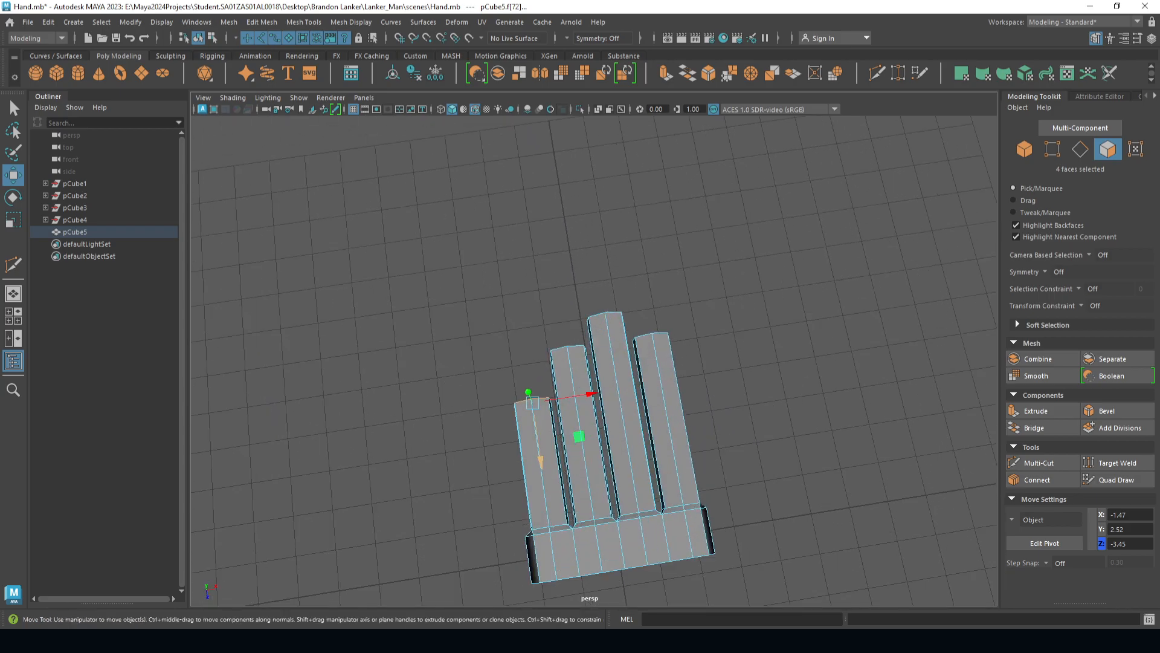
# - Examine the relative lengths and shape of the four fingers from above, the front and the side
pyautogui.keyDown('alt'); pyautogui.moveTo(551, 458); pyautogui.dragTo(468, 367); pyautogui.keyUp('alt')
pyautogui.scroll(2, 496, 364)
pyautogui.click(497, 385)
pyautogui.click(621, 372)
pyautogui.click(524, 384)
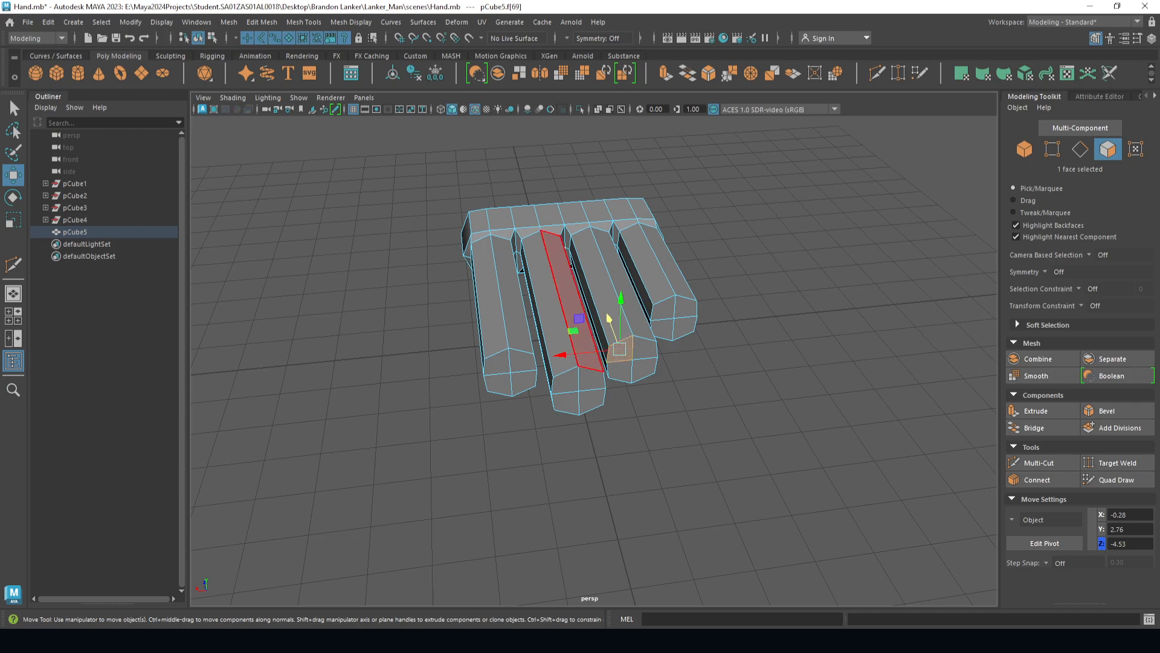
pyautogui.keyDown('alt'); pyautogui.moveTo(517, 308); pyautogui.dragTo(797, 336); pyautogui.keyUp('alt')
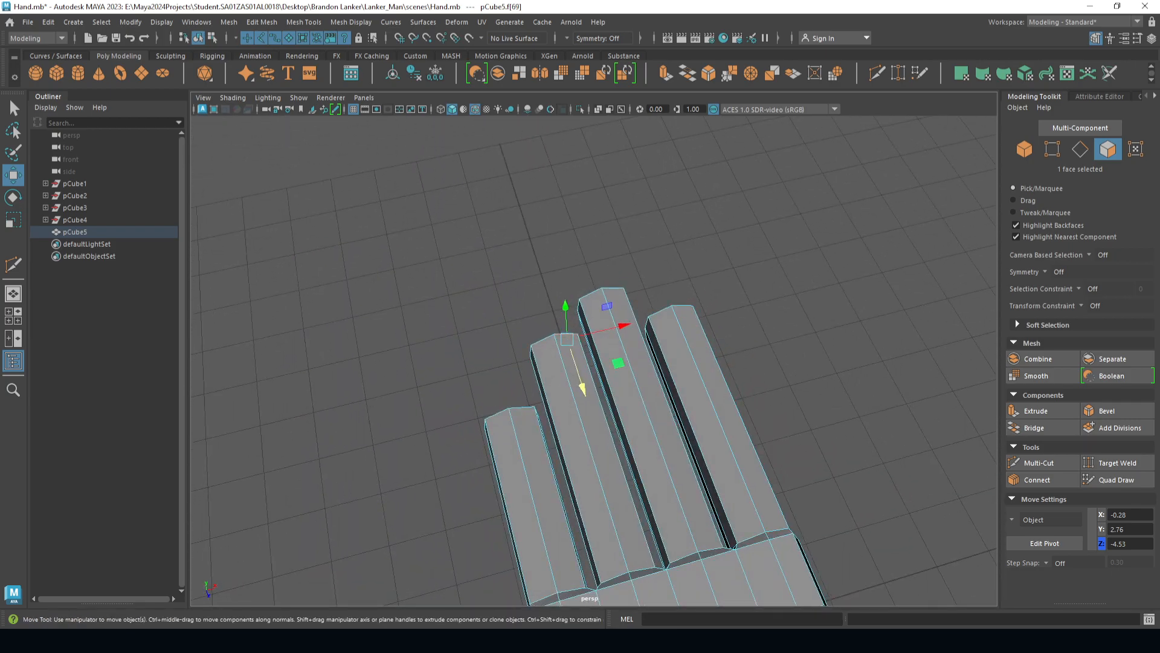
pyautogui.scroll(-4, 798, 337)
pyautogui.keyDown('alt'); pyautogui.moveTo(532, 284); pyautogui.dragTo(688, 232); pyautogui.keyUp('alt')
pyautogui.scroll(3, 701, 309)
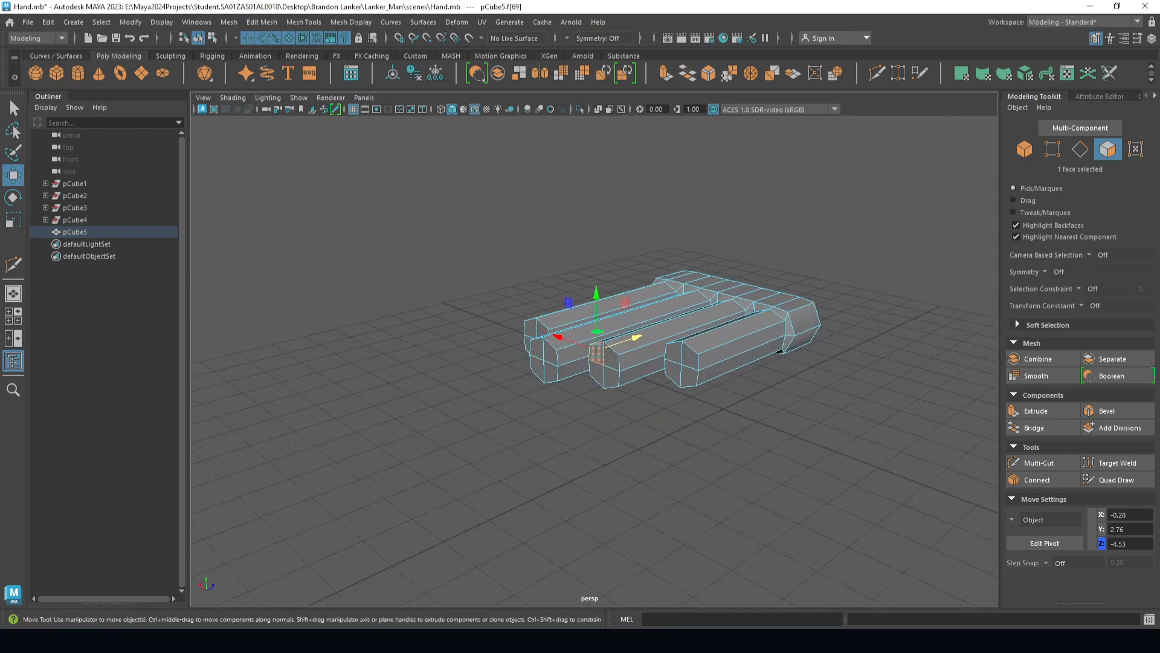
pyautogui.scroll(2, 719, 317)
pyautogui.keyDown('alt'); pyautogui.moveTo(598, 381); pyautogui.dragTo(816, 342); pyautogui.keyUp('alt')
pyautogui.keyDown('alt'); pyautogui.moveTo(575, 319); pyautogui.dragTo(582, 327); pyautogui.keyUp('alt')
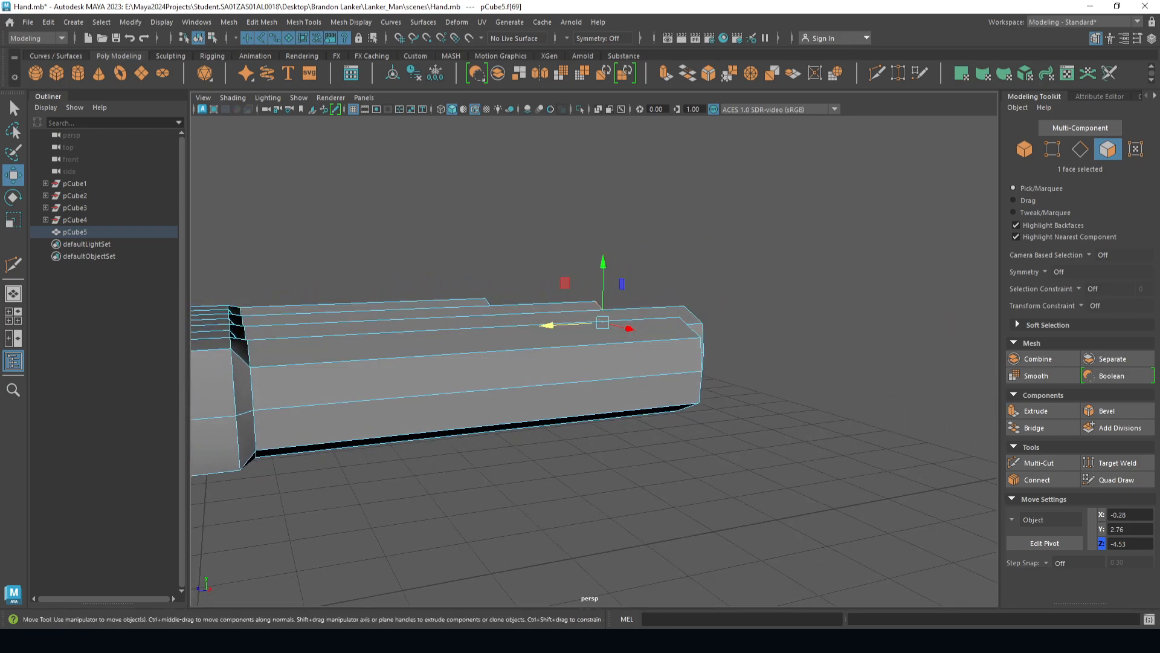
# - Select all 48 finger faces and move them away from the palm block to about Z -3.33
pyautogui.keyDown('alt'); pyautogui.moveTo(756, 278); pyautogui.dragTo(726, 278); pyautogui.keyUp('alt')
pyautogui.rightClick(735, 277)
pyautogui.moveTo(764, 236); pyautogui.dragTo(445, 472)
pyautogui.scroll(-2, 443, 451)
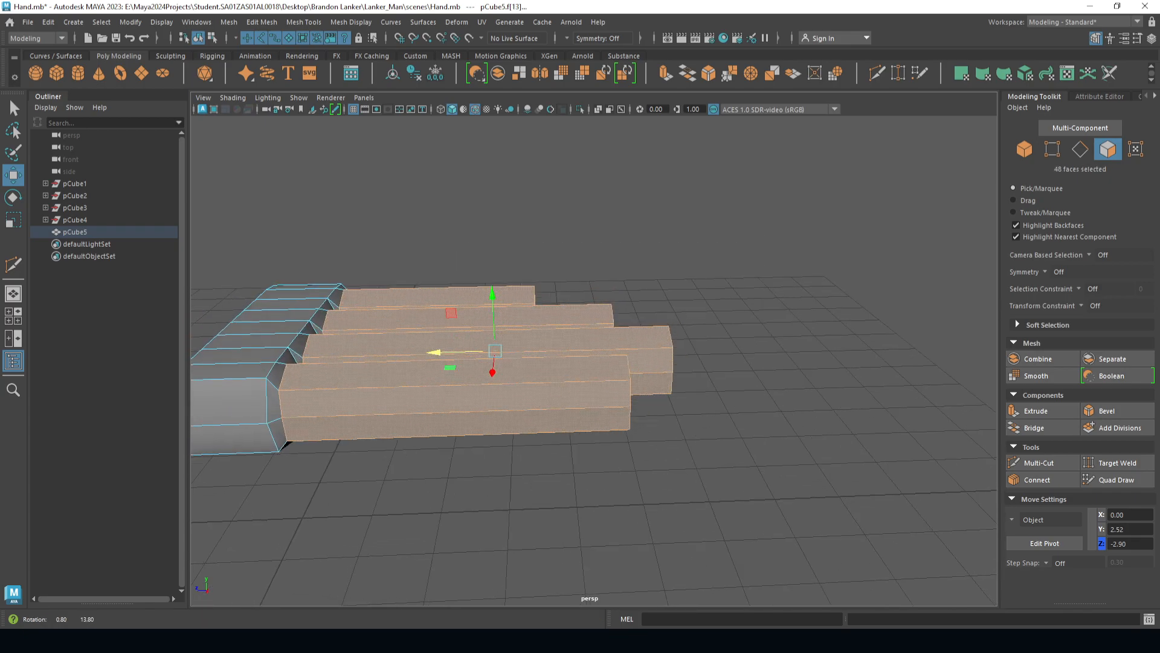
pyautogui.moveTo(436, 352); pyautogui.dragTo(498, 417)
pyautogui.keyDown('alt'); pyautogui.moveTo(499, 417); pyautogui.dragTo(604, 283, button='middle'); pyautogui.keyUp('alt')
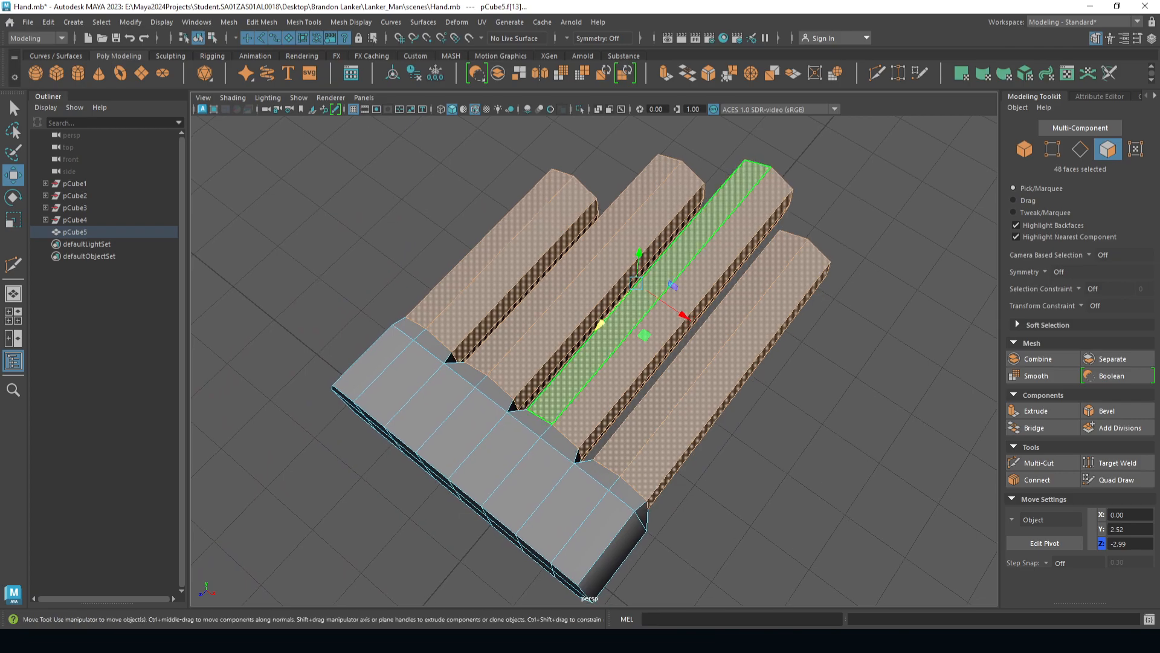
pyautogui.keyDown('alt'); pyautogui.moveTo(604, 283); pyautogui.dragTo(638, 287); pyautogui.keyUp('alt')
pyautogui.moveTo(601, 324); pyautogui.dragTo(665, 320)
pyautogui.moveTo(596, 327); pyautogui.dragTo(595, 330)
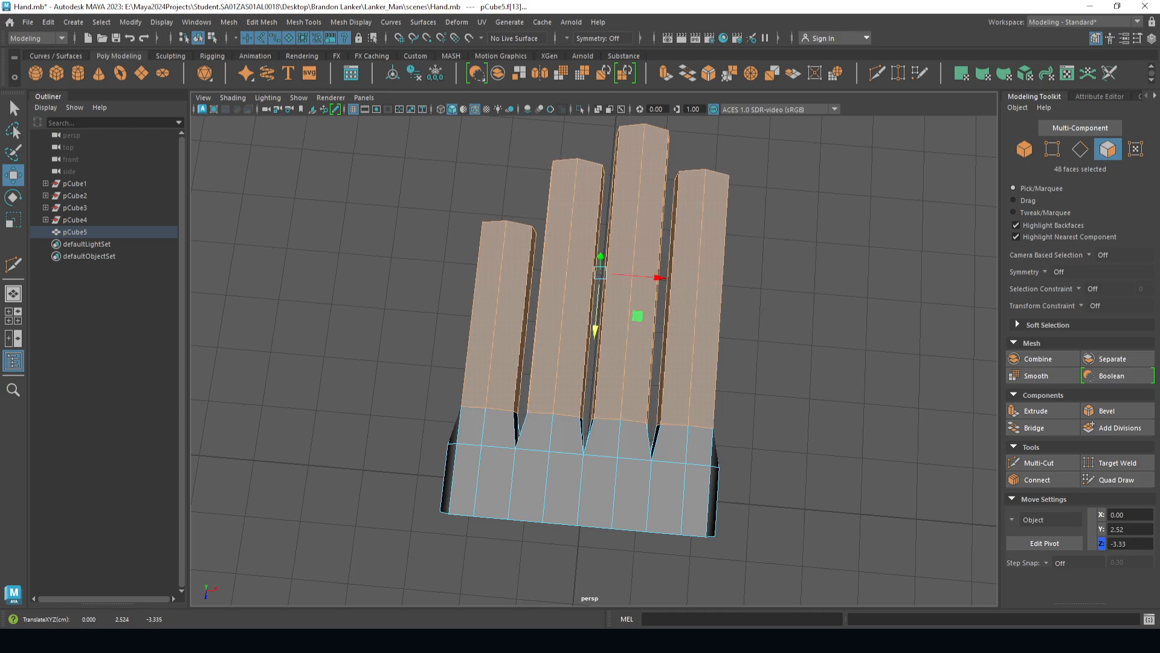
# - Move the four inner webbing edges on both sides of the middle finger toward the fingertips to about Z -0.83
pyautogui.scroll(3, 672, 441)
pyautogui.keyDown('alt'); pyautogui.moveTo(726, 369); pyautogui.dragTo(469, 314); pyautogui.keyUp('alt')
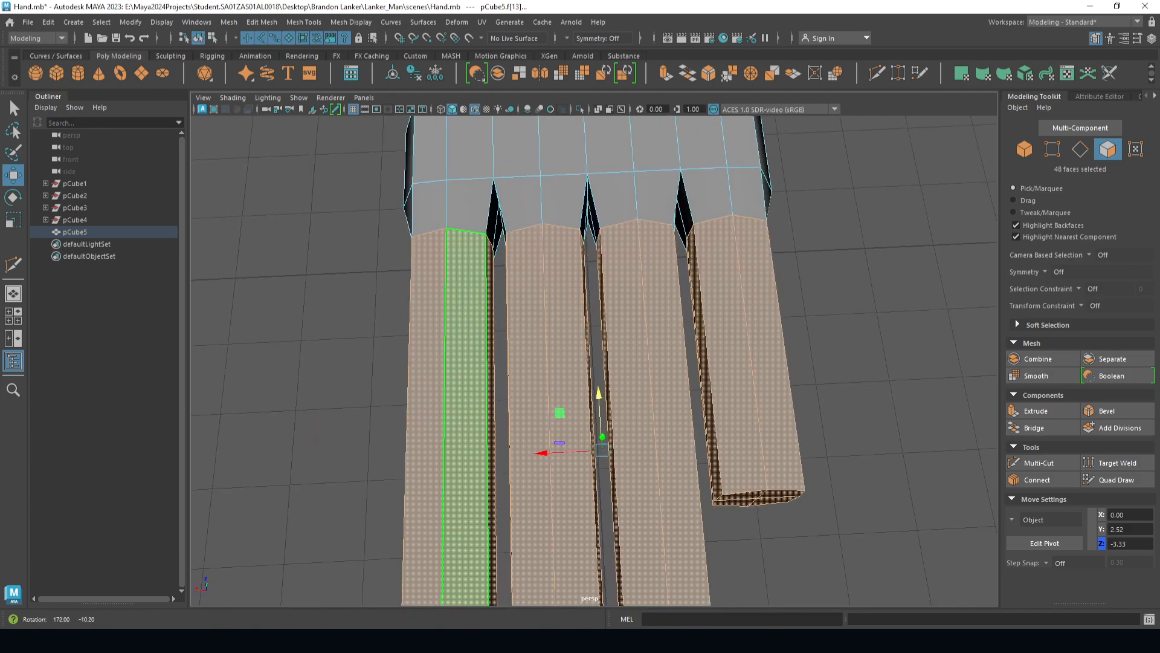
pyautogui.keyDown('alt'); pyautogui.moveTo(435, 232); pyautogui.dragTo(495, 205); pyautogui.keyUp('alt')
pyautogui.moveTo(495, 204); pyautogui.dragTo(496, 169, button='right')
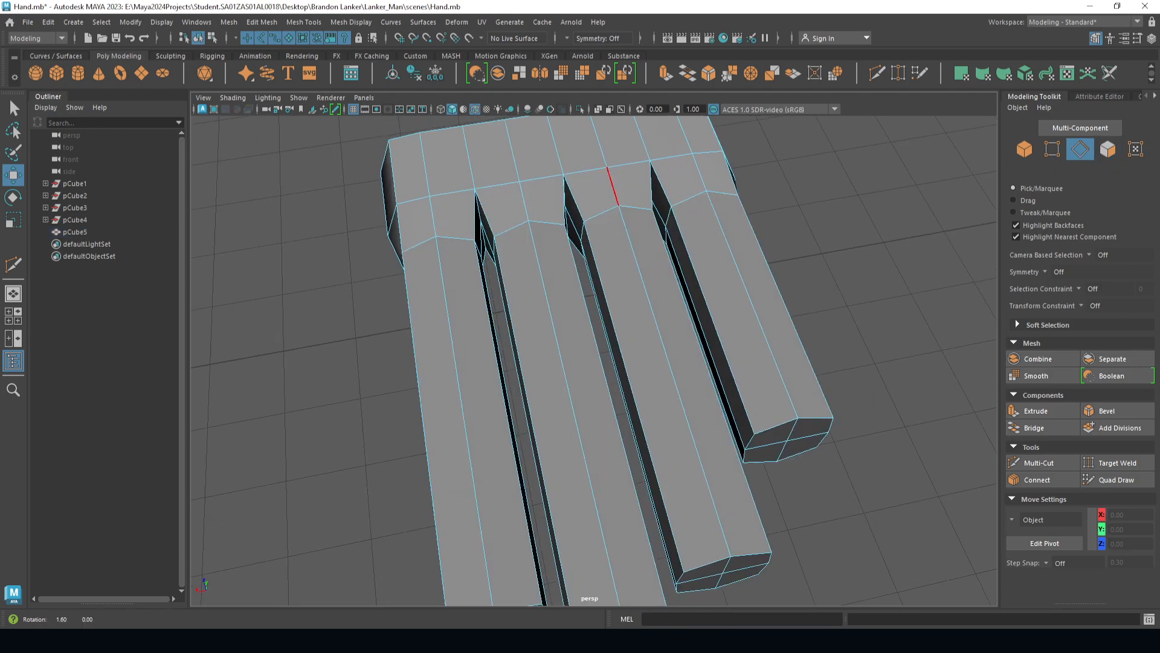
pyautogui.keyDown('alt'); pyautogui.moveTo(611, 190); pyautogui.dragTo(553, 200); pyautogui.keyUp('alt')
pyautogui.scroll(3, 553, 199)
pyautogui.keyDown('alt'); pyautogui.moveTo(587, 166); pyautogui.dragTo(569, 236, button='middle'); pyautogui.keyUp('alt')
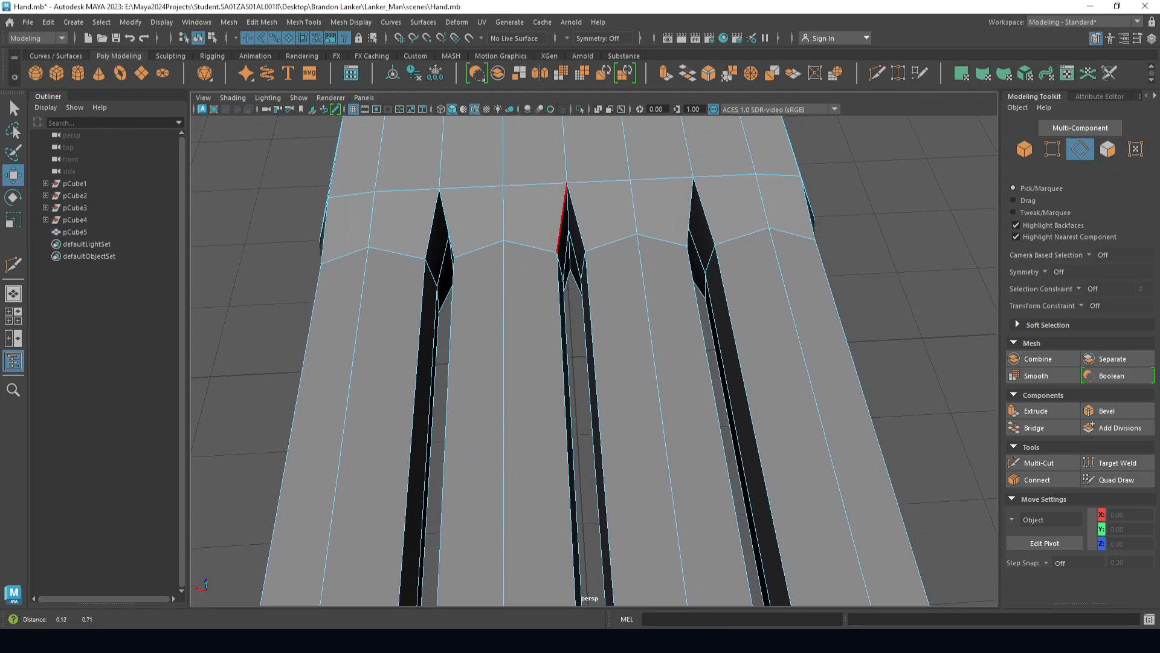
pyautogui.scroll(2, 568, 233)
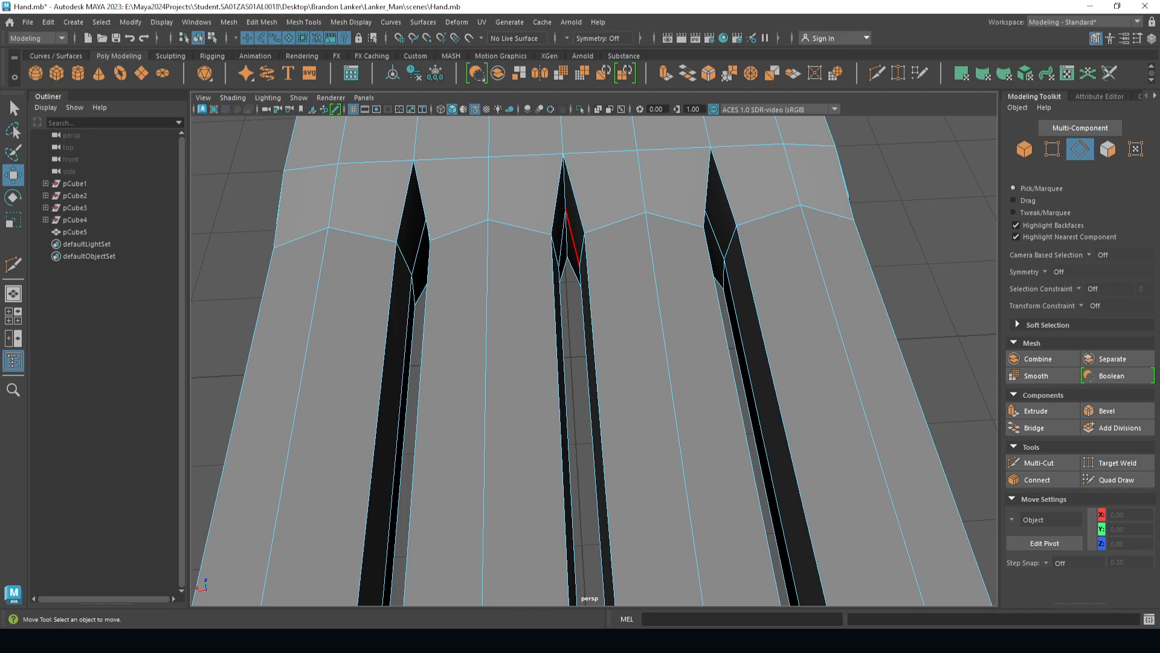
pyautogui.press('q')
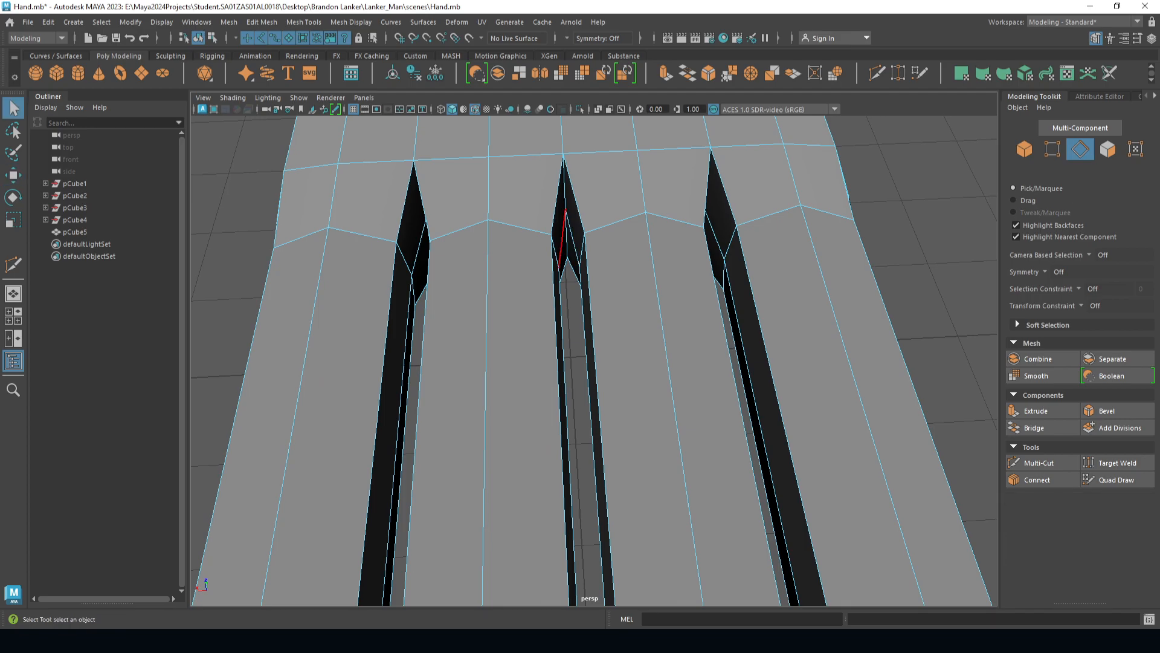
pyautogui.scroll(4, 562, 242)
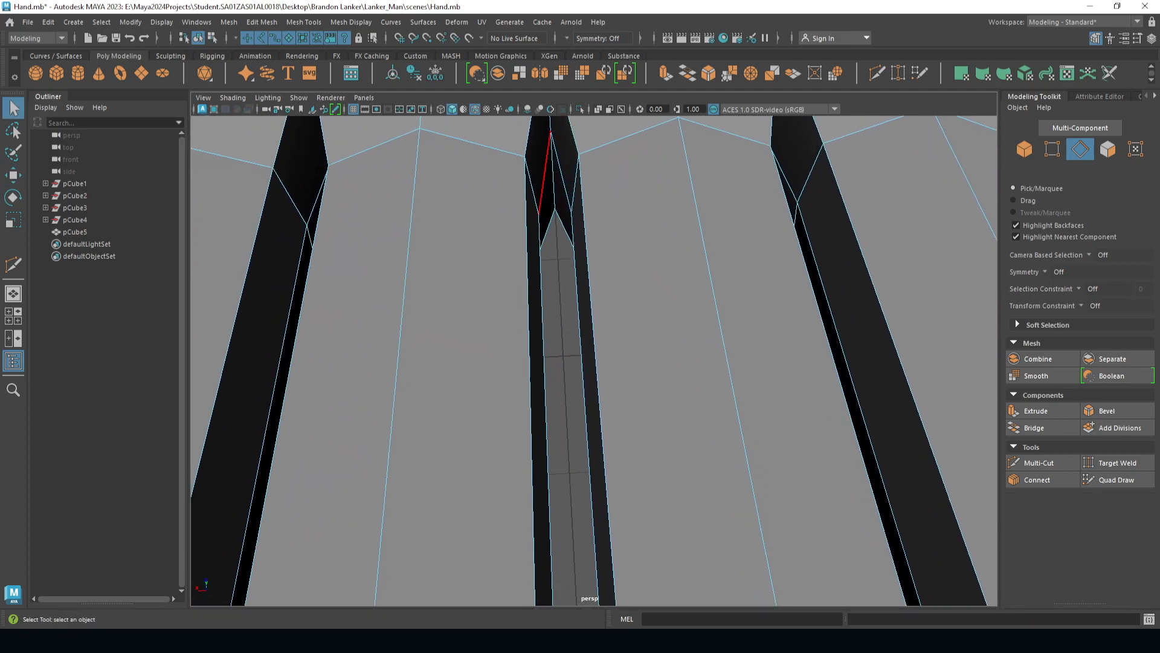
pyautogui.keyDown('alt'); pyautogui.moveTo(545, 173); pyautogui.dragTo(577, 289, button='middle'); pyautogui.keyUp('alt')
pyautogui.scroll(3, 577, 289)
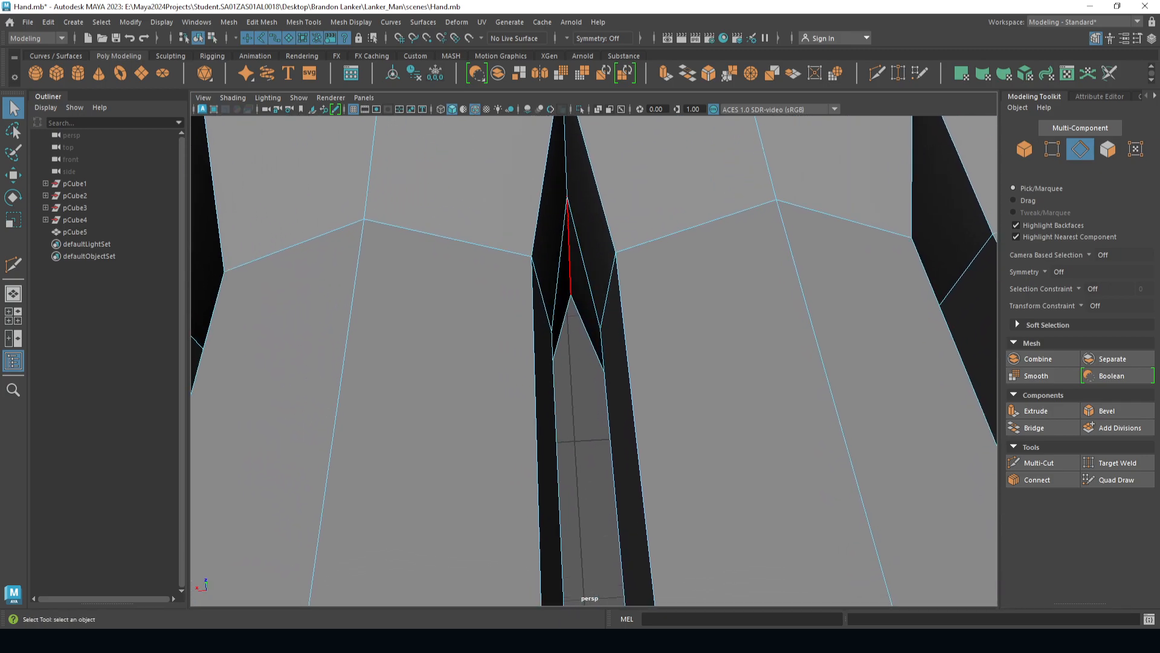
pyautogui.click(569, 254)
pyautogui.keyDown('alt'); pyautogui.moveTo(810, 218); pyautogui.dragTo(822, 273); pyautogui.keyUp('alt')
pyautogui.scroll(-5, 577, 266)
pyautogui.keyDown('alt'); pyautogui.moveTo(584, 266); pyautogui.dragTo(792, 266); pyautogui.keyUp('alt')
pyautogui.scroll(-5, 755, 269)
pyautogui.moveTo(604, 254)
pyautogui.keyDown('alt'); pyautogui.mouseDown()
pyautogui.moveTo(577, 250)
pyautogui.moveTo(607, 236)
pyautogui.mouseUp(); pyautogui.keyUp('alt')
pyautogui.press('w')
pyautogui.moveTo(553, 441); pyautogui.dragTo(556, 419)
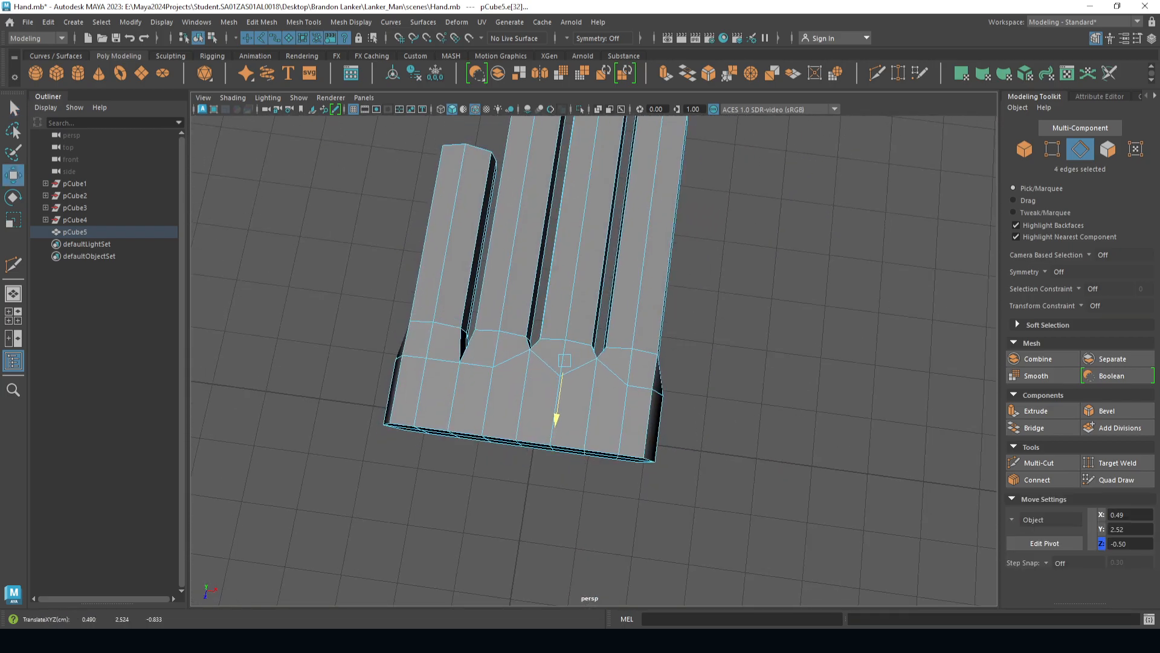
# - Select all the little finger's faces and move them toward the palm to about Z -2.24
pyautogui.keyDown('alt'); pyautogui.moveTo(544, 361); pyautogui.dragTo(563, 366); pyautogui.keyUp('alt')
pyautogui.keyDown('alt'); pyautogui.moveTo(534, 251); pyautogui.dragTo(660, 227, button='middle'); pyautogui.keyUp('alt')
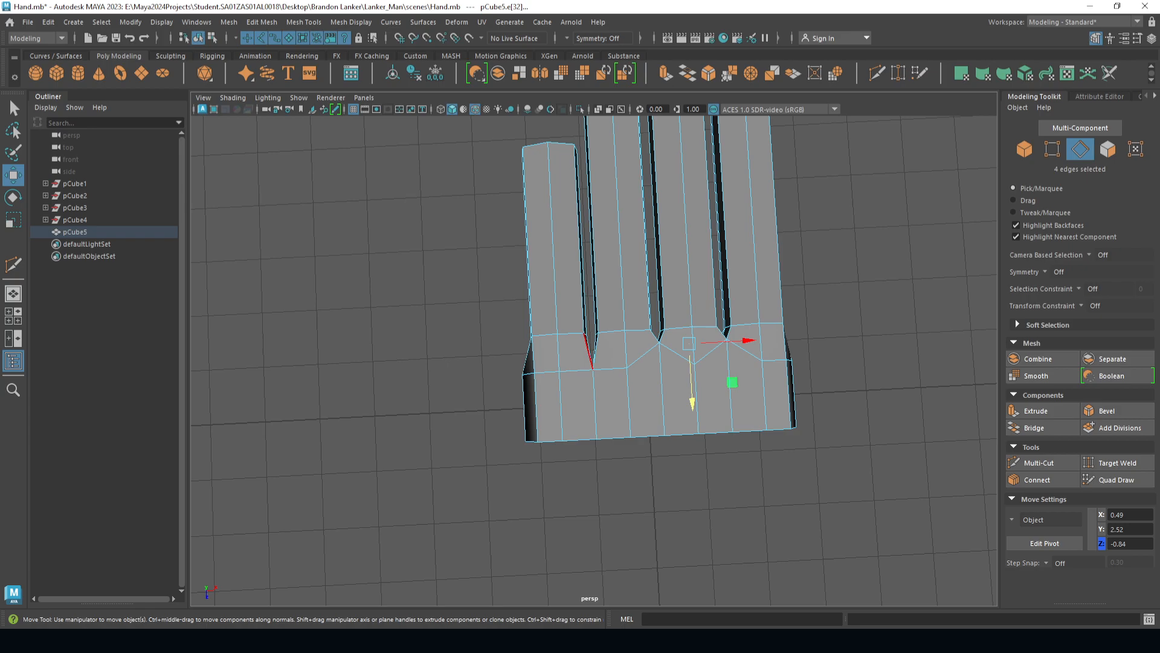
pyautogui.scroll(3, 593, 342)
pyautogui.keyDown('alt'); pyautogui.moveTo(595, 340); pyautogui.dragTo(586, 338); pyautogui.keyUp('alt')
pyautogui.scroll(-3, 592, 337)
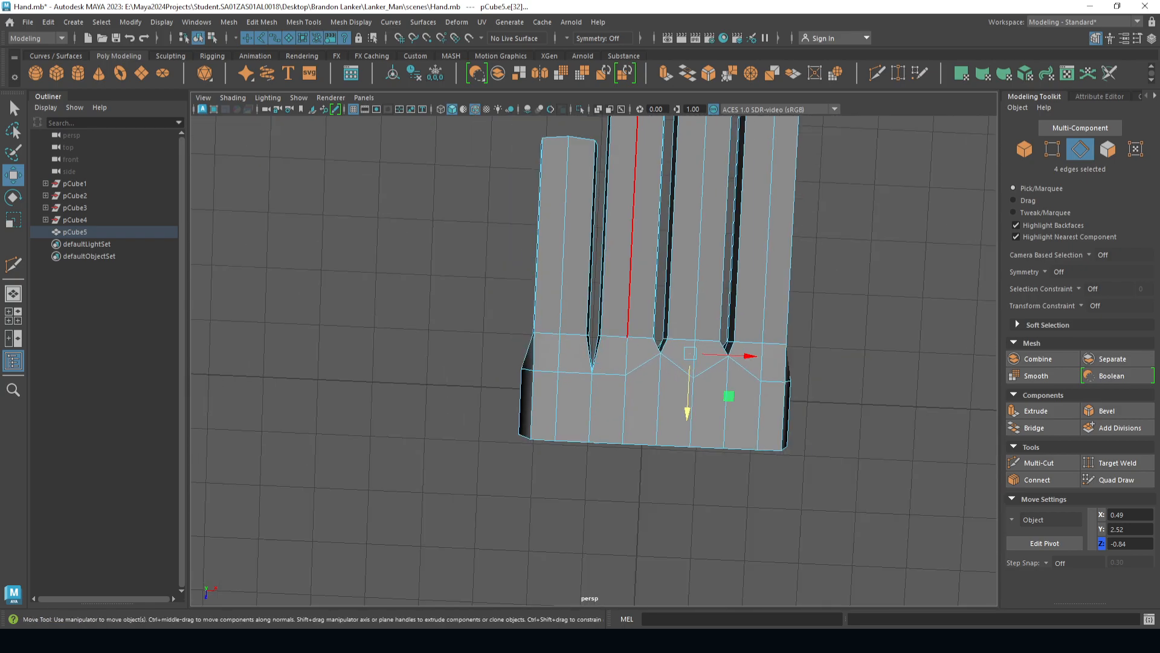
pyautogui.scroll(-2, 616, 265)
pyautogui.moveTo(539, 223); pyautogui.dragTo(537, 257, button='right')
pyautogui.moveTo(572, 243); pyautogui.dragTo(504, 205)
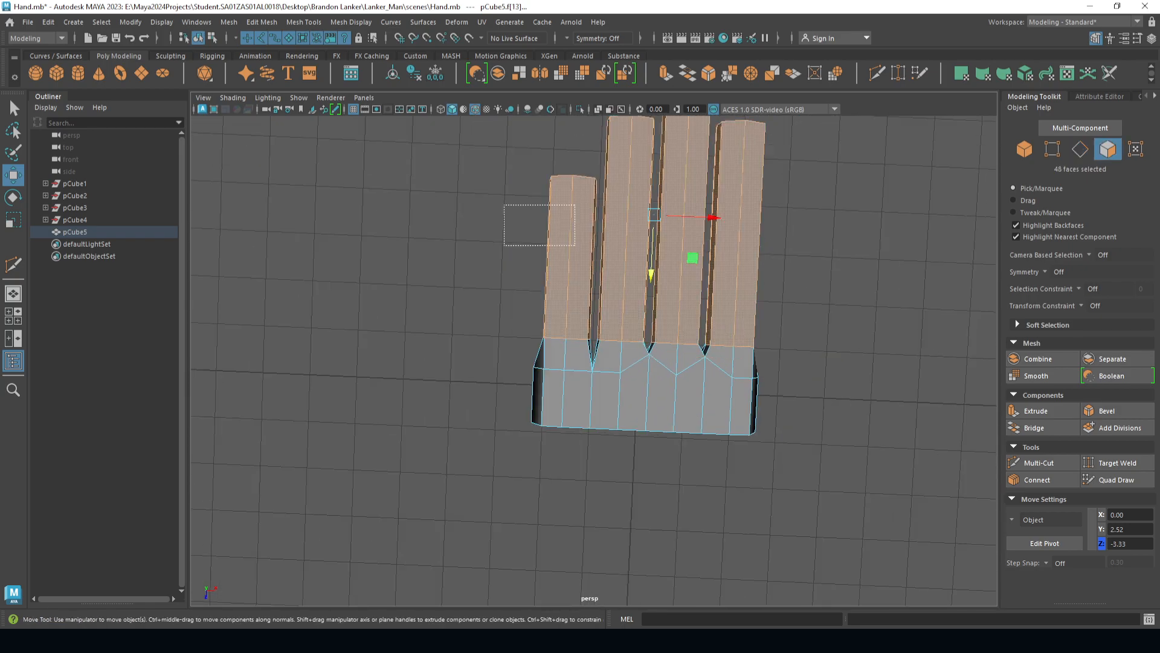
pyautogui.moveTo(597, 253); pyautogui.dragTo(599, 254)
pyautogui.moveTo(567, 319); pyautogui.dragTo(567, 332)
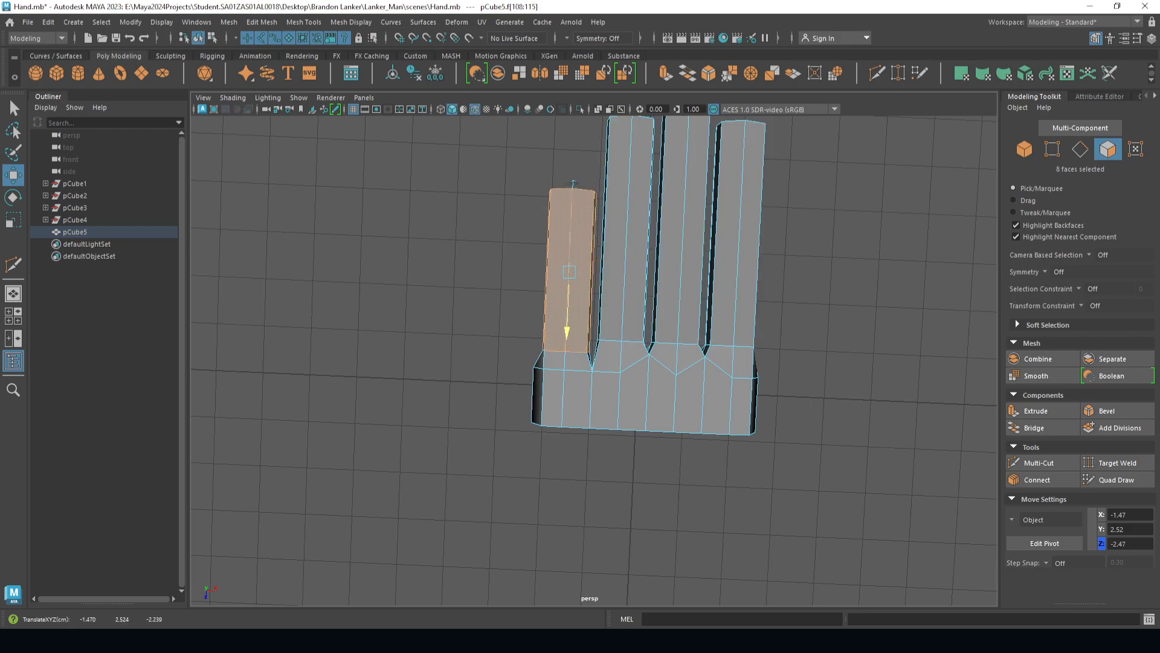
pyautogui.scroll(2, 604, 297)
pyautogui.moveTo(596, 280); pyautogui.dragTo(597, 256, button='right')
pyautogui.doubleClick(610, 331)
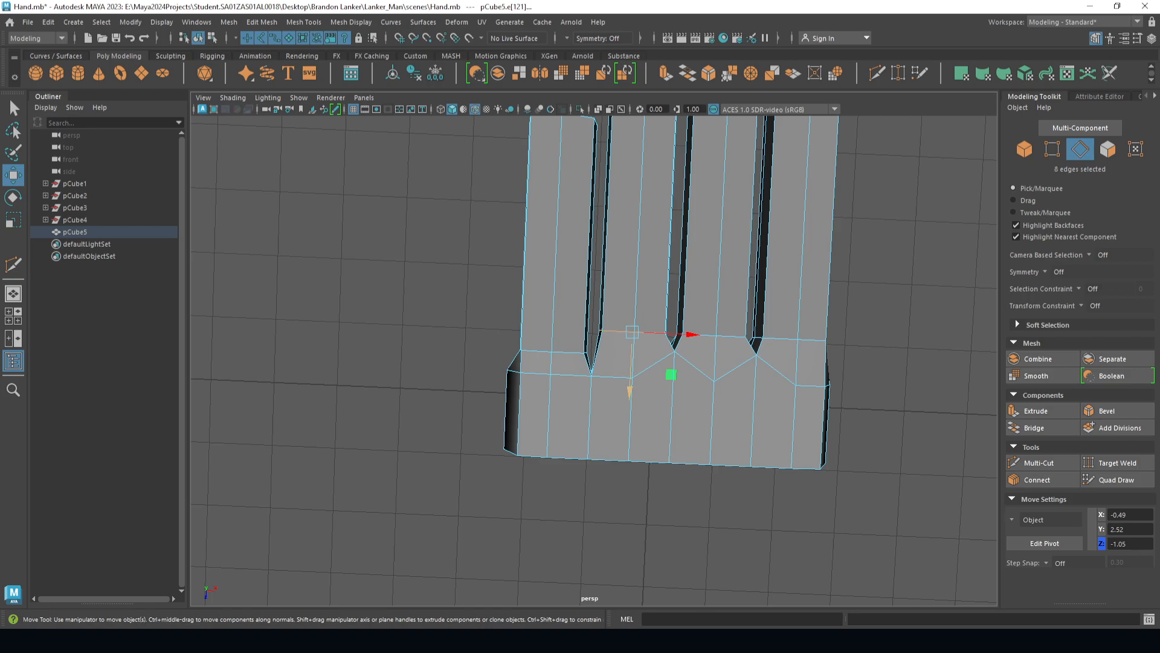
pyautogui.click(613, 330)
pyautogui.click(477, 290)
pyautogui.scroll(-5, 526, 290)
pyautogui.keyDown('alt'); pyautogui.moveTo(589, 284); pyautogui.dragTo(803, 221); pyautogui.keyUp('alt')
pyautogui.scroll(5, 593, 326)
pyautogui.keyDown('alt'); pyautogui.moveTo(589, 320); pyautogui.dragTo(595, 387); pyautogui.keyUp('alt')
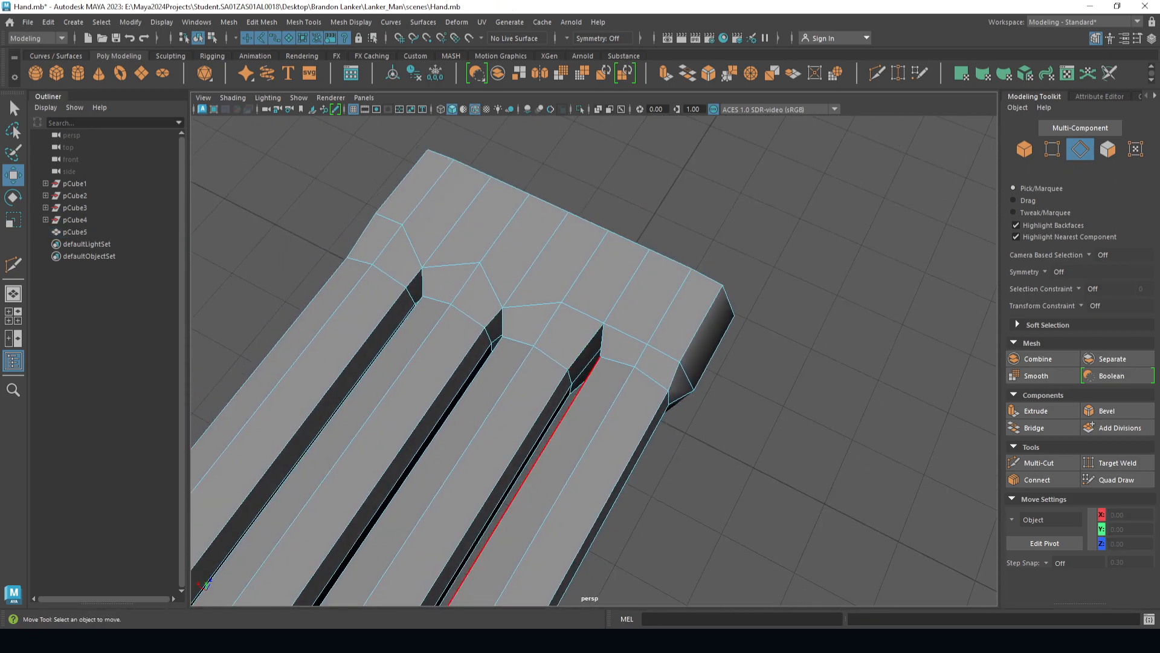
pyautogui.doubleClick(571, 387)
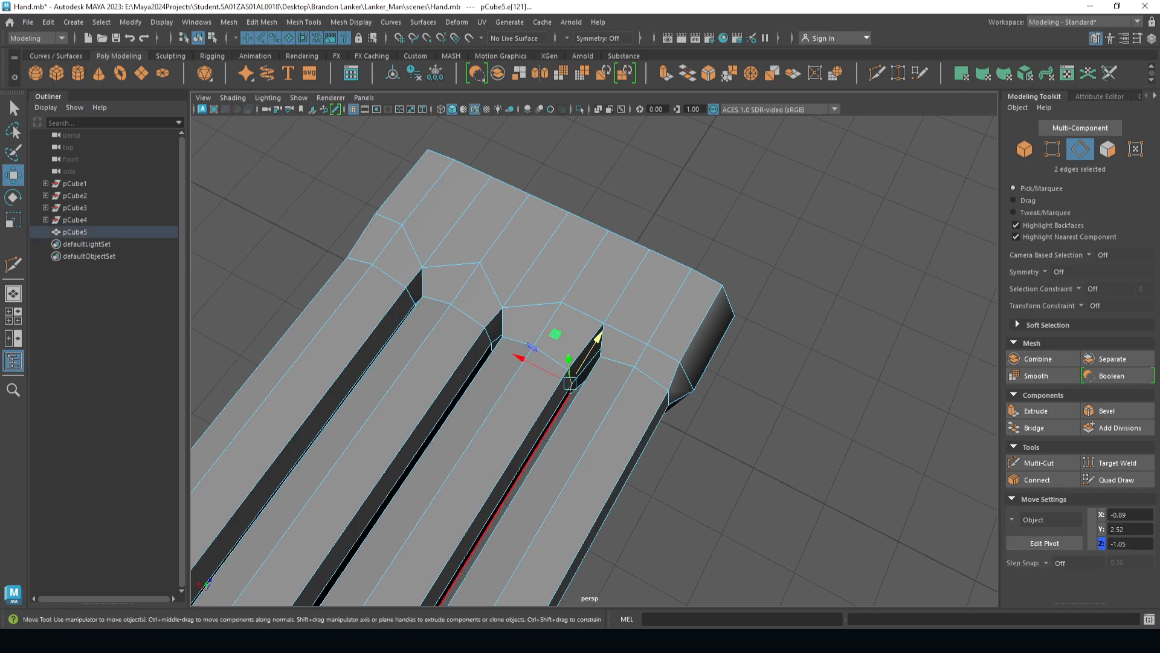
pyautogui.scroll(-4, 607, 320)
pyautogui.keyDown('alt'); pyautogui.moveTo(606, 321); pyautogui.dragTo(658, 326); pyautogui.keyUp('alt')
pyautogui.hotkey('ctrl', 'z')
pyautogui.click(672, 327)
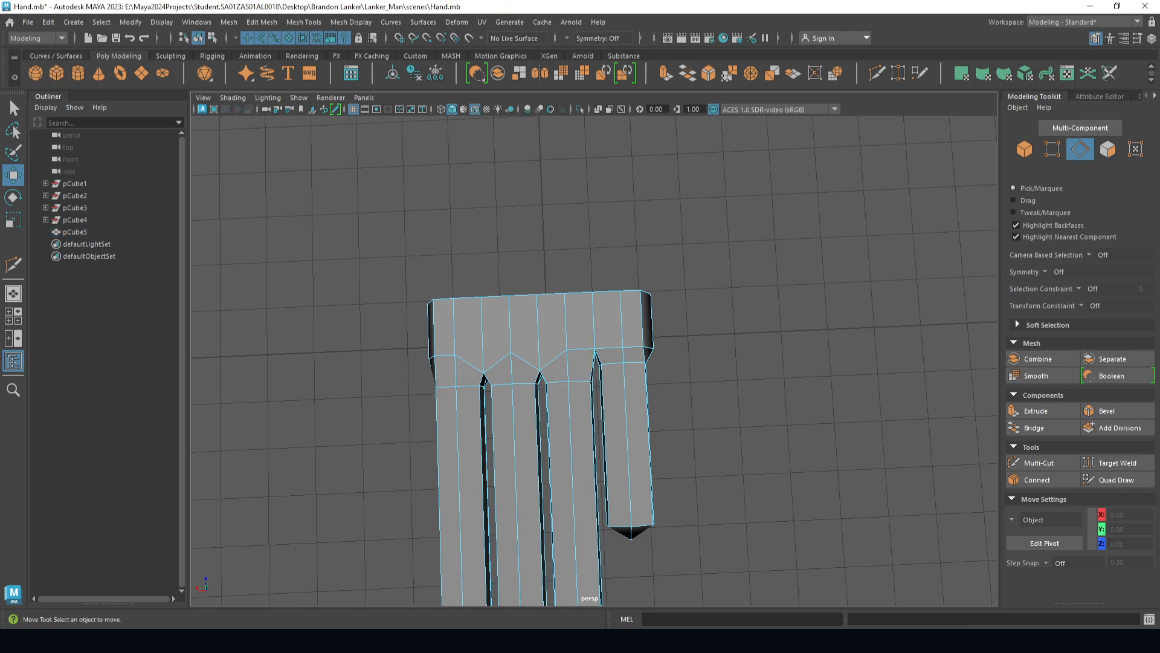
# - Select the two inner webbing edges between the little and ring fingers and move them toward the fingertips to about Z -0.71
pyautogui.keyDown('alt'); pyautogui.moveTo(609, 417); pyautogui.dragTo(598, 356); pyautogui.keyUp('alt')
pyautogui.scroll(8, 597, 355)
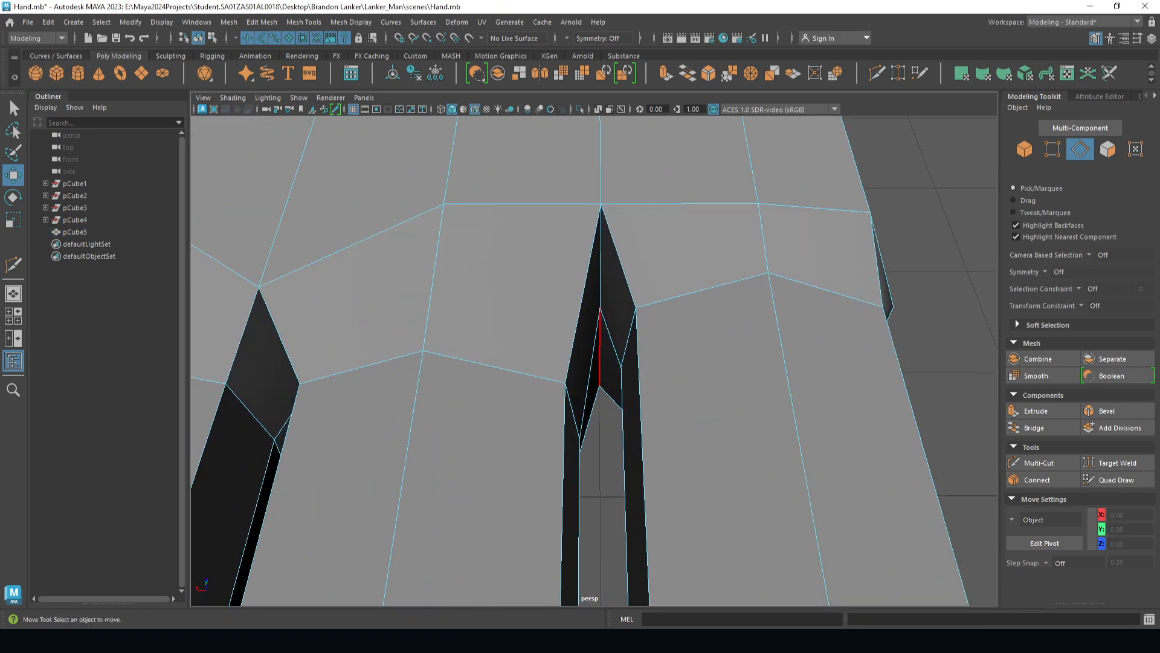
pyautogui.click(600, 352)
pyautogui.keyDown('shift'); pyautogui.click(600, 269); pyautogui.keyUp('shift')
pyautogui.scroll(-5, 602, 275)
pyautogui.keyDown('alt'); pyautogui.moveTo(623, 278); pyautogui.dragTo(640, 294); pyautogui.keyUp('alt')
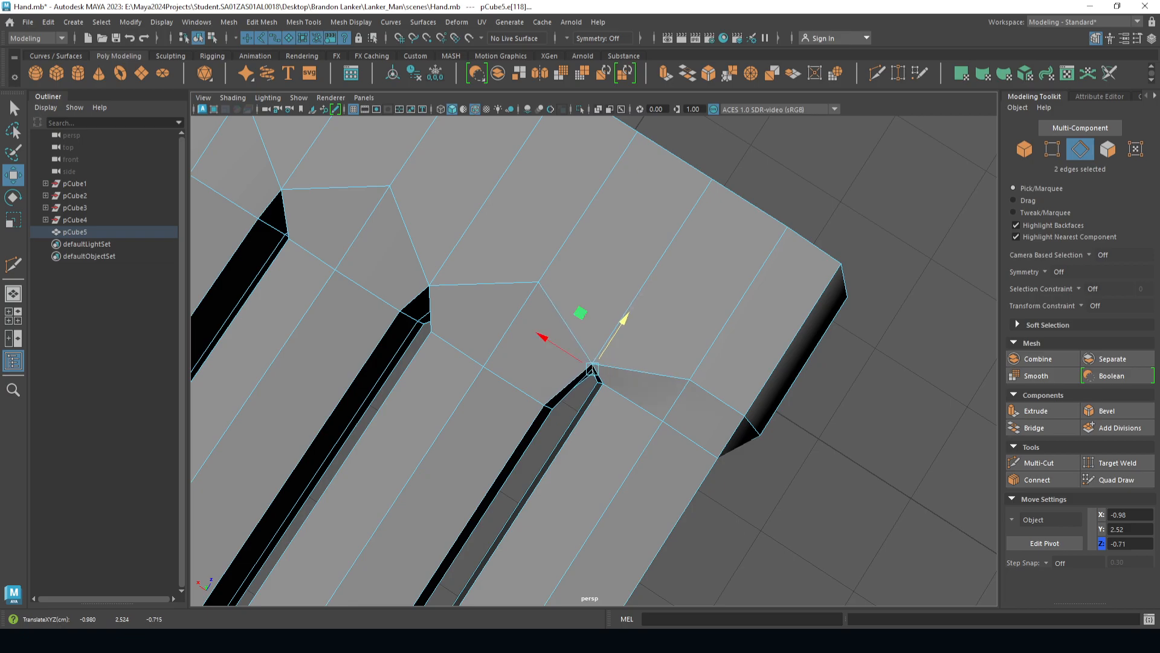
# - Select the centre vertices of the flat index, middle and ring fingertips and pull them outward to about Z -5.50
pyautogui.scroll(-7, 627, 320)
pyautogui.keyDown('alt'); pyautogui.moveTo(652, 353); pyautogui.dragTo(864, 211); pyautogui.keyUp('alt')
pyautogui.keyDown('alt'); pyautogui.moveTo(604, 290); pyautogui.dragTo(459, 362); pyautogui.keyUp('alt')
pyautogui.moveTo(488, 282); pyautogui.dragTo(432, 283, button='right')
pyautogui.keyDown('alt'); pyautogui.moveTo(459, 296); pyautogui.dragTo(547, 260); pyautogui.keyUp('alt')
pyautogui.keyDown('alt'); pyautogui.moveTo(547, 260); pyautogui.dragTo(544, 251, button='middle'); pyautogui.keyUp('alt')
pyautogui.keyDown('alt'); pyautogui.moveTo(525, 510); pyautogui.dragTo(640, 399, button='middle'); pyautogui.keyUp('alt')
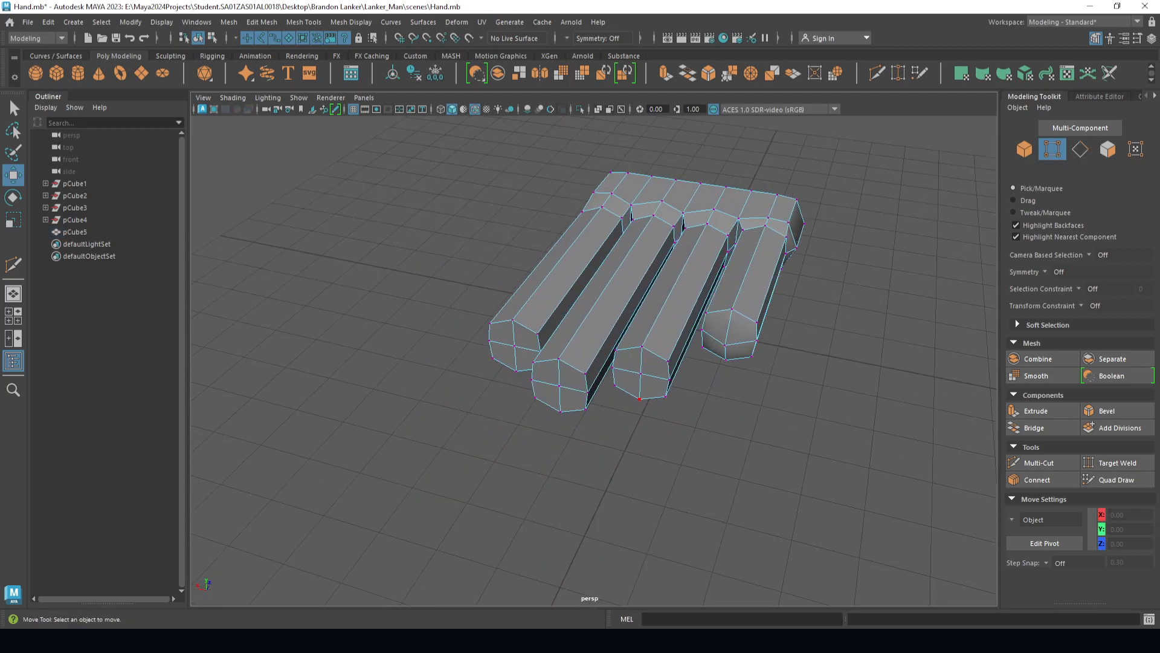
pyautogui.click(641, 374)
pyautogui.keyDown('alt'); pyautogui.moveTo(516, 346); pyautogui.dragTo(708, 278); pyautogui.keyUp('alt')
pyautogui.keyDown('alt'); pyautogui.moveTo(704, 278); pyautogui.dragTo(701, 222); pyautogui.keyUp('alt')
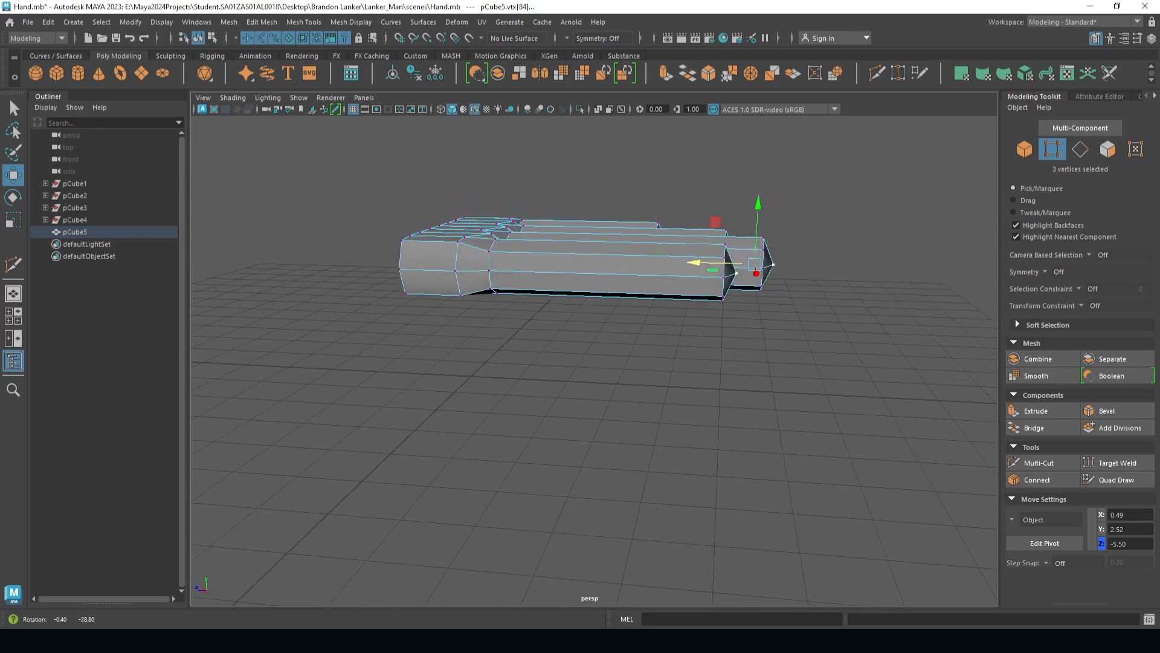
# - Cut two edge loops around the index finger at its knuckle positions with Multi-Cut
pyautogui.scroll(2, 701, 223)
pyautogui.keyDown('alt'); pyautogui.moveTo(861, 192); pyautogui.dragTo(717, 239, button='middle'); pyautogui.keyUp('alt')
pyautogui.keyDown('alt'); pyautogui.moveTo(718, 239); pyautogui.dragTo(553, 266); pyautogui.keyUp('alt')
pyautogui.click(1039, 463)
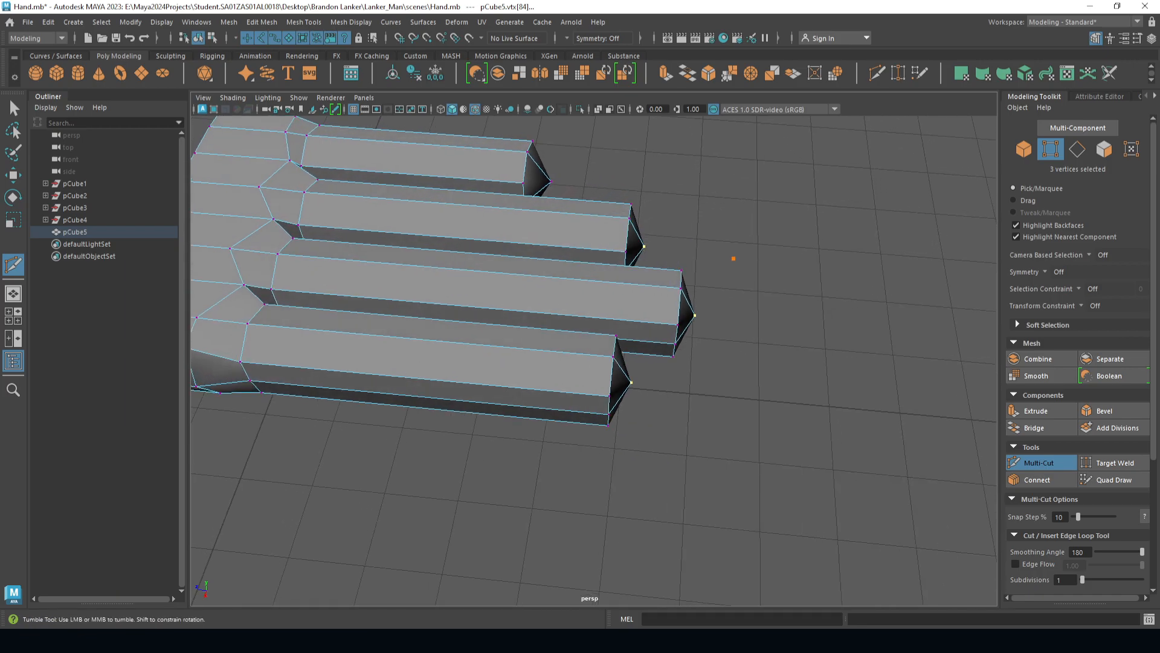
pyautogui.scroll(-3, 694, 223)
pyautogui.keyDown('alt'); pyautogui.moveTo(695, 223); pyautogui.dragTo(733, 258, button='middle'); pyautogui.keyUp('alt')
pyautogui.moveTo(705, 260); pyautogui.dragTo(707, 228, button='right')
pyautogui.keyDown('alt'); pyautogui.moveTo(468, 363); pyautogui.dragTo(502, 376); pyautogui.keyUp('alt')
pyautogui.keyDown('alt'); pyautogui.moveTo(635, 438); pyautogui.dragTo(639, 438); pyautogui.keyUp('alt')
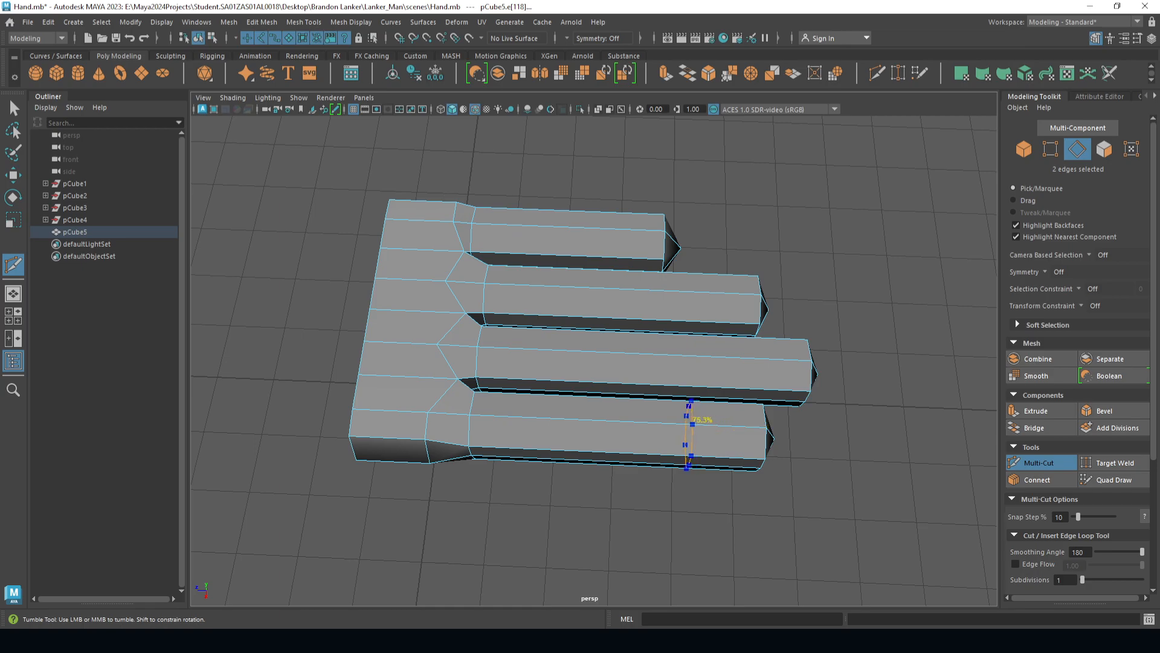
pyautogui.click(690, 423)
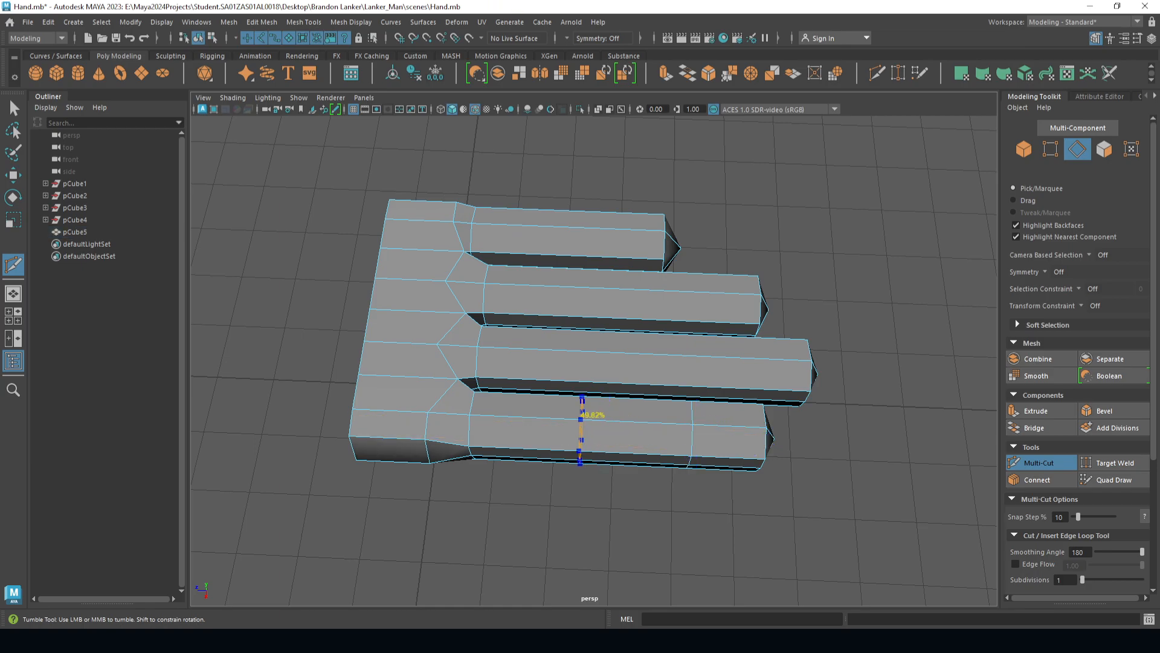
pyautogui.click(576, 422)
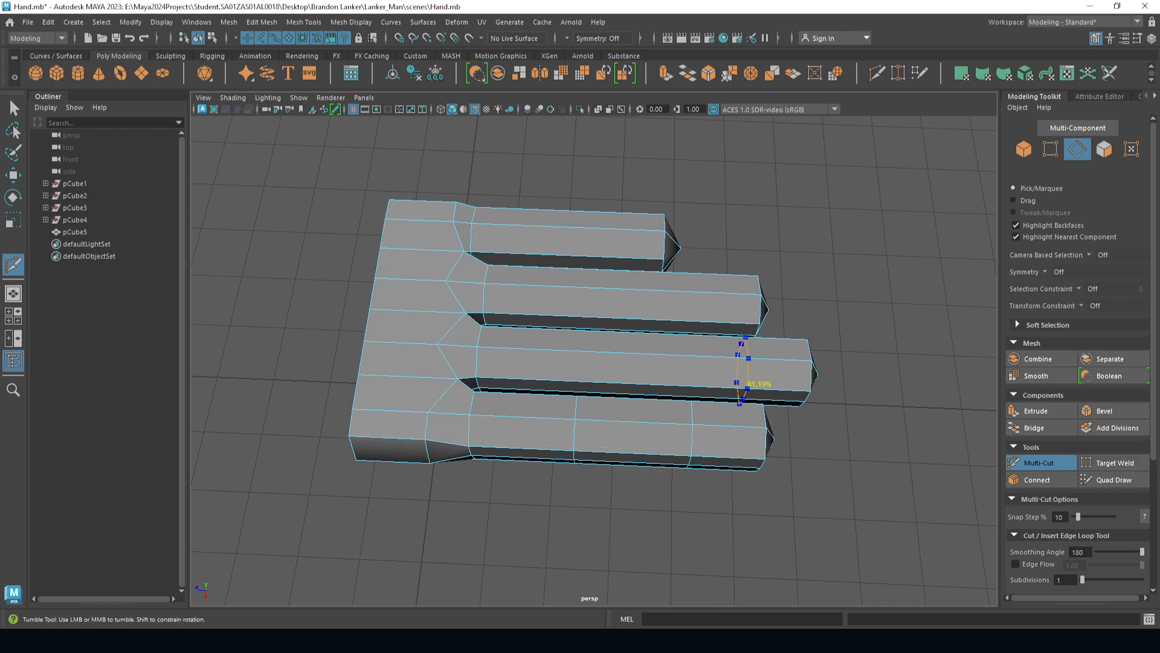
# - Cut two edge loops around each of the middle, ring and little fingers at their knuckle positions
pyautogui.click(727, 378)
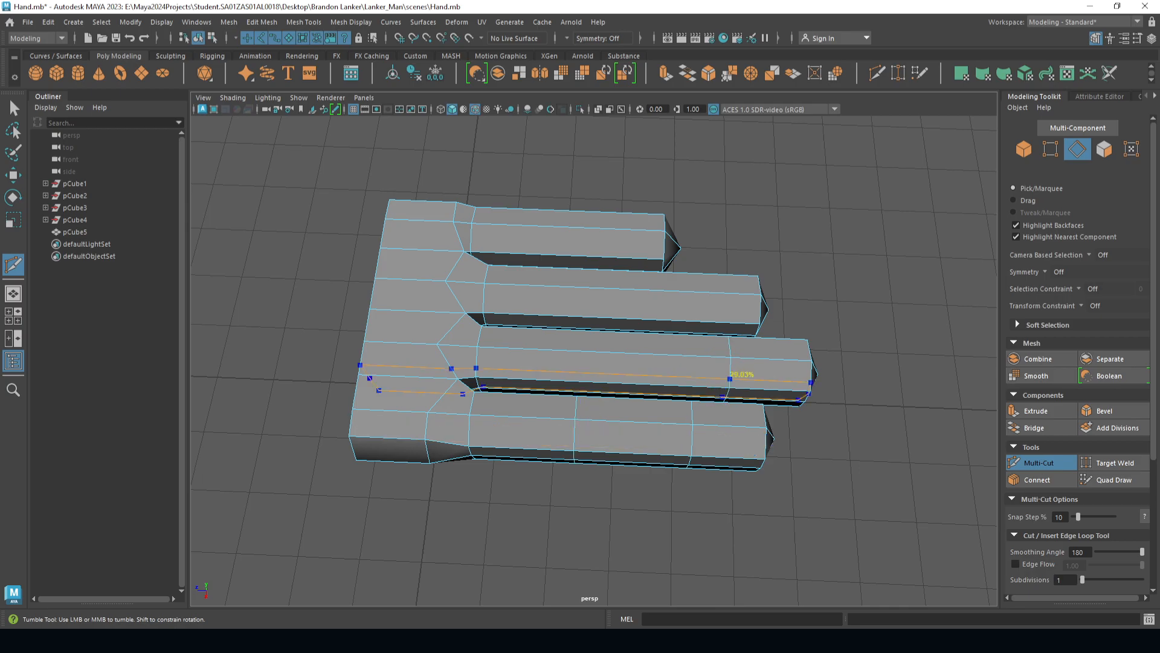
pyautogui.click(611, 366)
pyautogui.click(585, 287)
pyautogui.click(693, 293)
pyautogui.click(621, 235)
pyautogui.click(536, 242)
pyautogui.press('q')
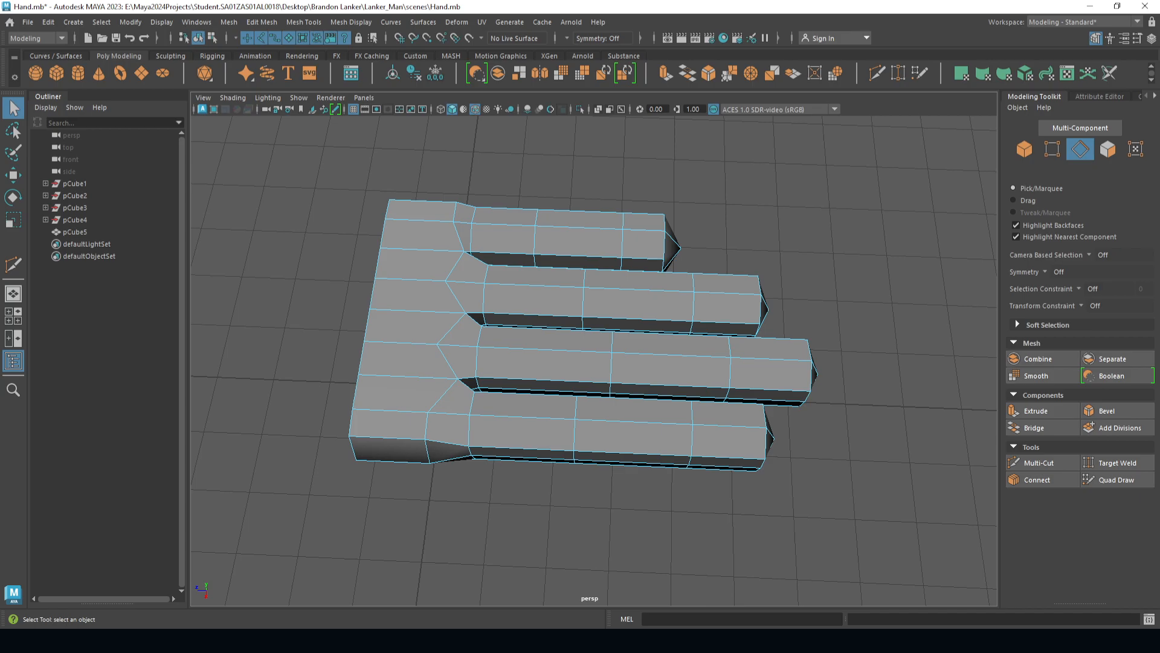
# - Select the four end faces of the index fingertip and scale them down in width and height to taper the tip
pyautogui.moveTo(813, 283); pyautogui.dragTo(813, 325, button='right')
pyautogui.keyDown('alt'); pyautogui.moveTo(846, 393); pyautogui.dragTo(740, 341); pyautogui.keyUp('alt')
pyautogui.moveTo(550, 305); pyautogui.dragTo(550, 253, button='right')
pyautogui.click(557, 367)
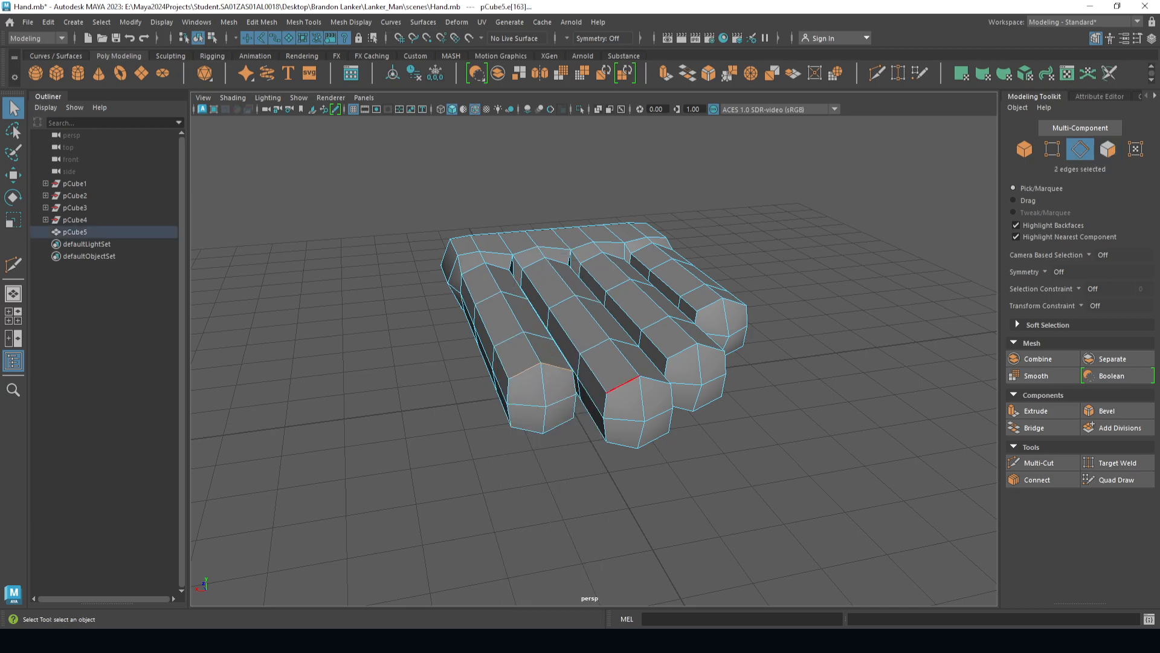
pyautogui.moveTo(571, 282); pyautogui.dragTo(571, 318, button='right')
pyautogui.click(558, 389)
pyautogui.keyDown('shift'); pyautogui.click(530, 390); pyautogui.keyUp('shift')
pyautogui.keyDown('shift'); pyautogui.click(528, 417); pyautogui.keyUp('shift')
pyautogui.keyDown('shift'); pyautogui.click(559, 413); pyautogui.keyUp('shift')
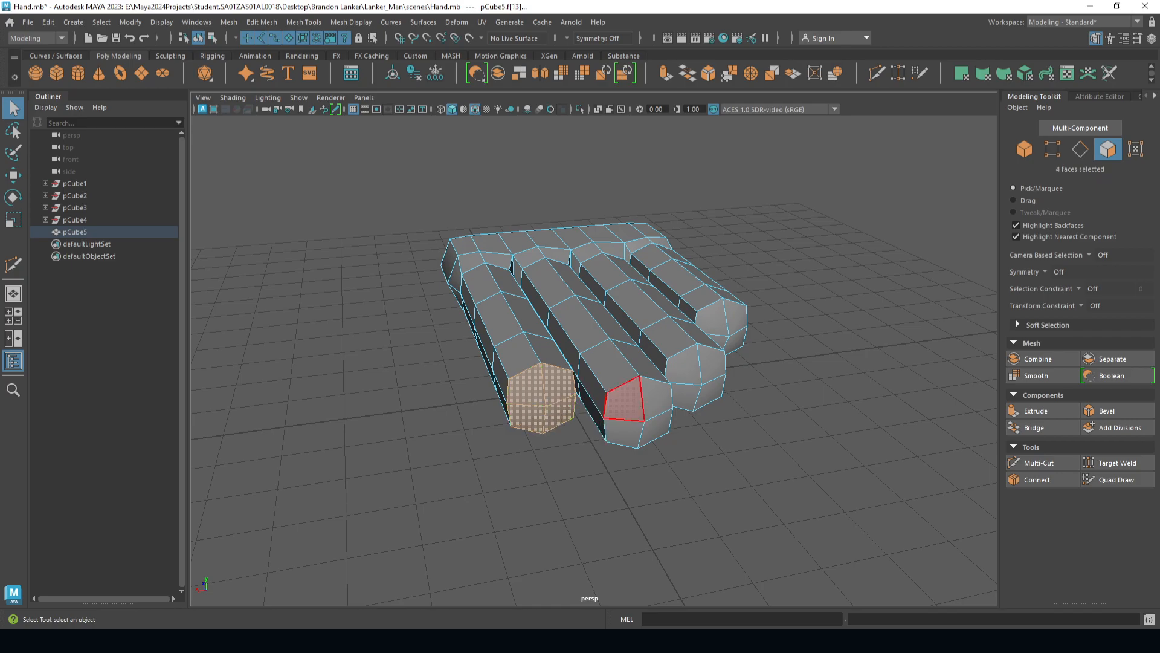
pyautogui.keyDown('shift'); pyautogui.moveTo(656, 397); pyautogui.dragTo(655, 423); pyautogui.keyUp('shift')
pyautogui.keyDown('alt'); pyautogui.moveTo(650, 423); pyautogui.dragTo(771, 374); pyautogui.keyUp('alt')
pyautogui.press('r')
pyautogui.keyDown('ctrl'); pyautogui.moveTo(765, 261); pyautogui.dragTo(571, 287); pyautogui.keyUp('ctrl')
# - Scale down the end faces of the middle, ring and little fingertips to taper them like the index finger
pyautogui.press('q')
pyautogui.click(560, 318)
pyautogui.keyDown('shift'); pyautogui.moveTo(534, 326); pyautogui.dragTo(561, 354); pyautogui.keyUp('shift')
pyautogui.keyDown('alt'); pyautogui.moveTo(562, 351); pyautogui.dragTo(635, 338); pyautogui.keyUp('alt')
pyautogui.press('r')
pyautogui.keyDown('ctrl'); pyautogui.moveTo(660, 262); pyautogui.dragTo(661, 276); pyautogui.keyUp('ctrl')
pyautogui.keyDown('alt'); pyautogui.moveTo(660, 276); pyautogui.dragTo(628, 326); pyautogui.keyUp('alt')
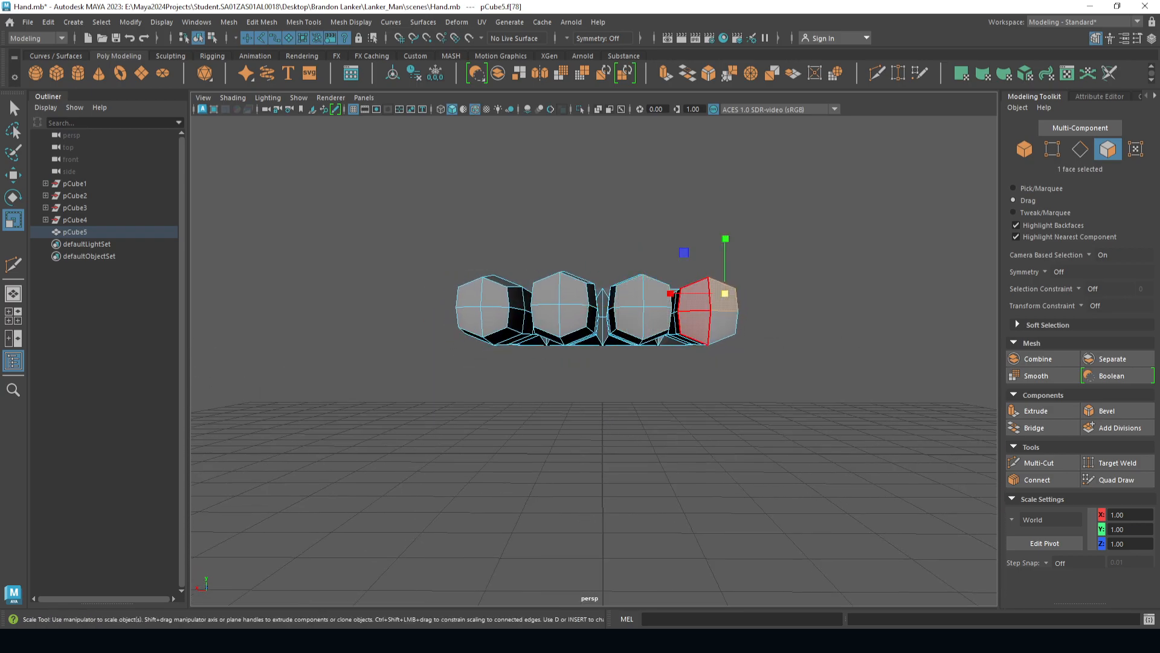
pyautogui.moveTo(669, 270); pyautogui.dragTo(675, 275)
pyautogui.keyDown('alt'); pyautogui.moveTo(628, 326); pyautogui.dragTo(478, 320); pyautogui.keyUp('alt')
pyautogui.keyDown('alt'); pyautogui.moveTo(907, 387); pyautogui.dragTo(722, 345); pyautogui.keyUp('alt')
pyautogui.moveTo(725, 282); pyautogui.dragTo(725, 319, button='right')
pyautogui.keyDown('alt'); pyautogui.moveTo(725, 319); pyautogui.dragTo(727, 393); pyautogui.keyUp('alt')
pyautogui.keyDown('alt'); pyautogui.moveTo(726, 393); pyautogui.dragTo(662, 391, button='middle'); pyautogui.keyUp('alt')
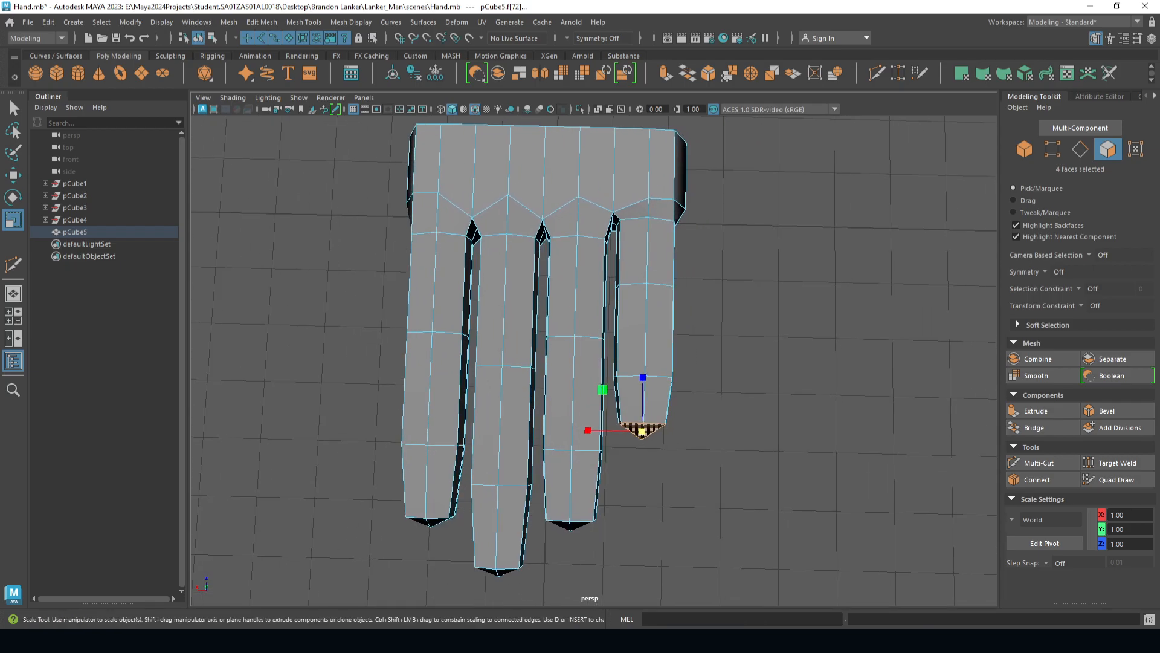
pyautogui.moveTo(709, 486); pyautogui.dragTo(709, 487)
# - Move the palm's outer side edges beside the little finger slightly inward along X to slim that side
pyautogui.keyDown('alt'); pyautogui.moveTo(709, 477); pyautogui.dragTo(674, 355); pyautogui.keyUp('alt')
pyautogui.moveTo(609, 258); pyautogui.dragTo(514, 321)
pyautogui.press('w')
pyautogui.moveTo(813, 272); pyautogui.dragTo(813, 238, button='right')
pyautogui.click(809, 276)
pyautogui.keyDown('alt'); pyautogui.moveTo(808, 276); pyautogui.dragTo(900, 239); pyautogui.keyUp('alt')
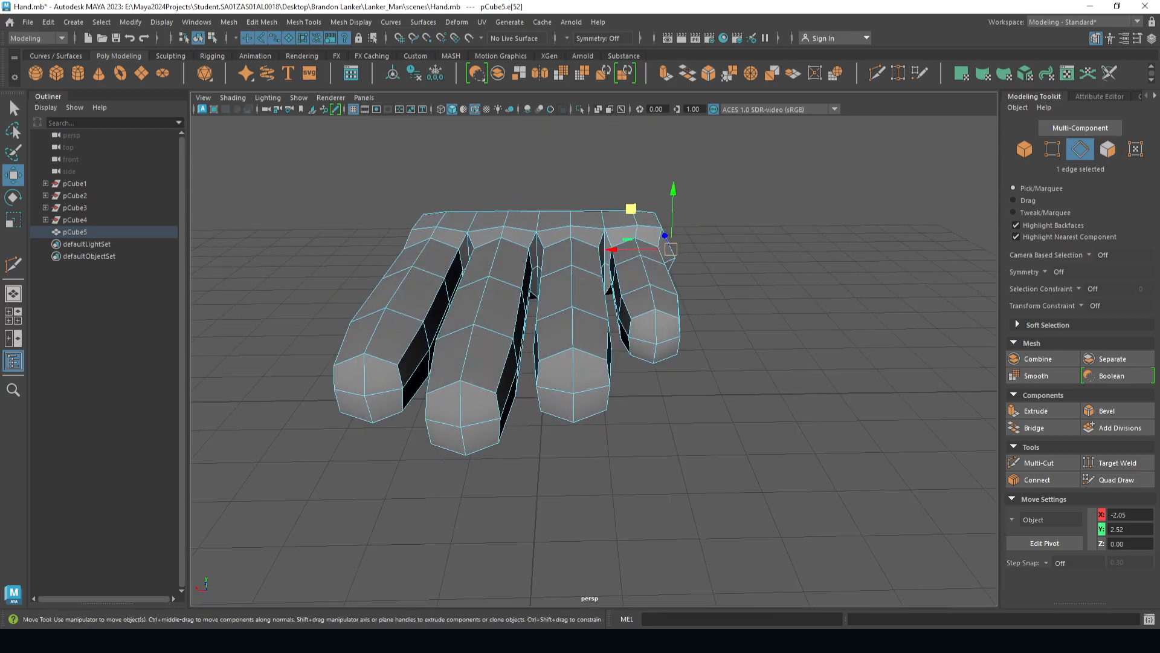
pyautogui.moveTo(612, 248); pyautogui.dragTo(603, 249)
pyautogui.keyDown('alt'); pyautogui.moveTo(713, 241); pyautogui.dragTo(628, 302); pyautogui.keyUp('alt')
pyautogui.click(740, 211)
pyautogui.click(760, 212)
pyautogui.keyDown('alt'); pyautogui.moveTo(753, 266); pyautogui.dragTo(770, 203); pyautogui.keyUp('alt')
pyautogui.keyDown('shift'); pyautogui.click(750, 363); pyautogui.keyUp('shift')
pyautogui.keyDown('alt'); pyautogui.moveTo(750, 363); pyautogui.dragTo(780, 361); pyautogui.keyUp('alt')
pyautogui.moveTo(642, 342); pyautogui.dragTo(635, 342)
pyautogui.click(756, 287)
# - Select the ring finger's base edge loop and scale it to about 1.013 in X and Y
pyautogui.keyDown('alt'); pyautogui.moveTo(755, 287); pyautogui.dragTo(689, 392); pyautogui.keyUp('alt')
pyautogui.scroll(-5, 694, 324)
pyautogui.keyDown('alt'); pyautogui.moveTo(692, 320); pyautogui.dragTo(907, 216); pyautogui.keyUp('alt')
pyautogui.scroll(5, 780, 284)
pyautogui.keyDown('alt'); pyautogui.moveTo(780, 285); pyautogui.dragTo(927, 391); pyautogui.keyUp('alt')
pyautogui.scroll(-5, 789, 305)
pyautogui.scroll(4, 641, 435)
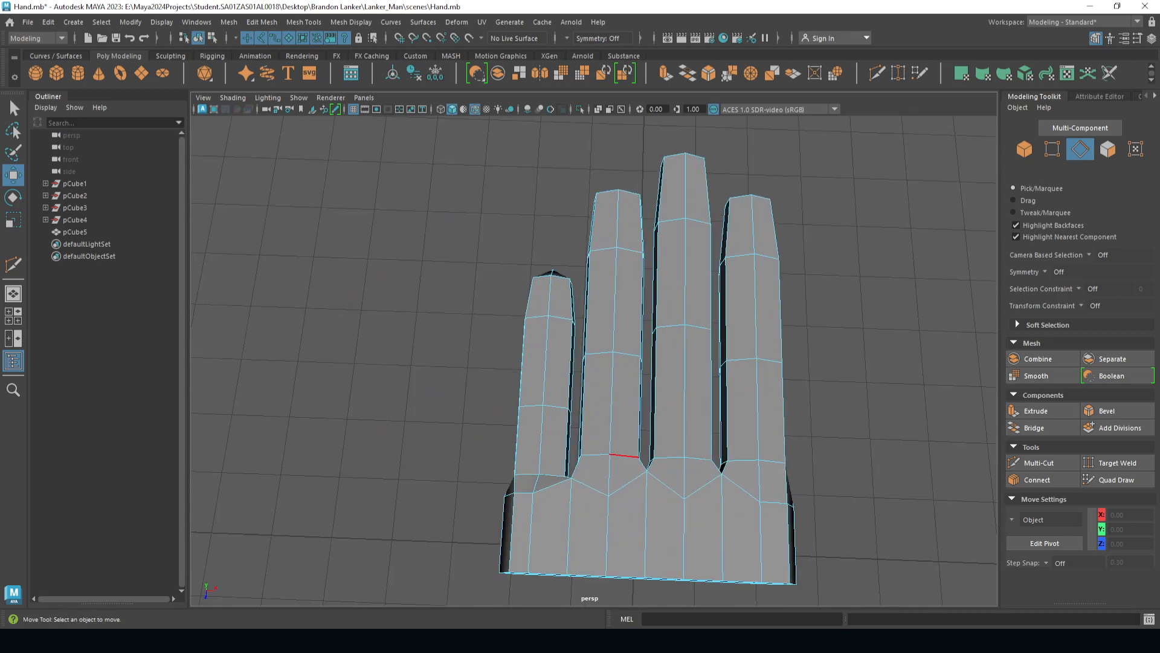
pyautogui.doubleClick(626, 456)
pyautogui.press('r')
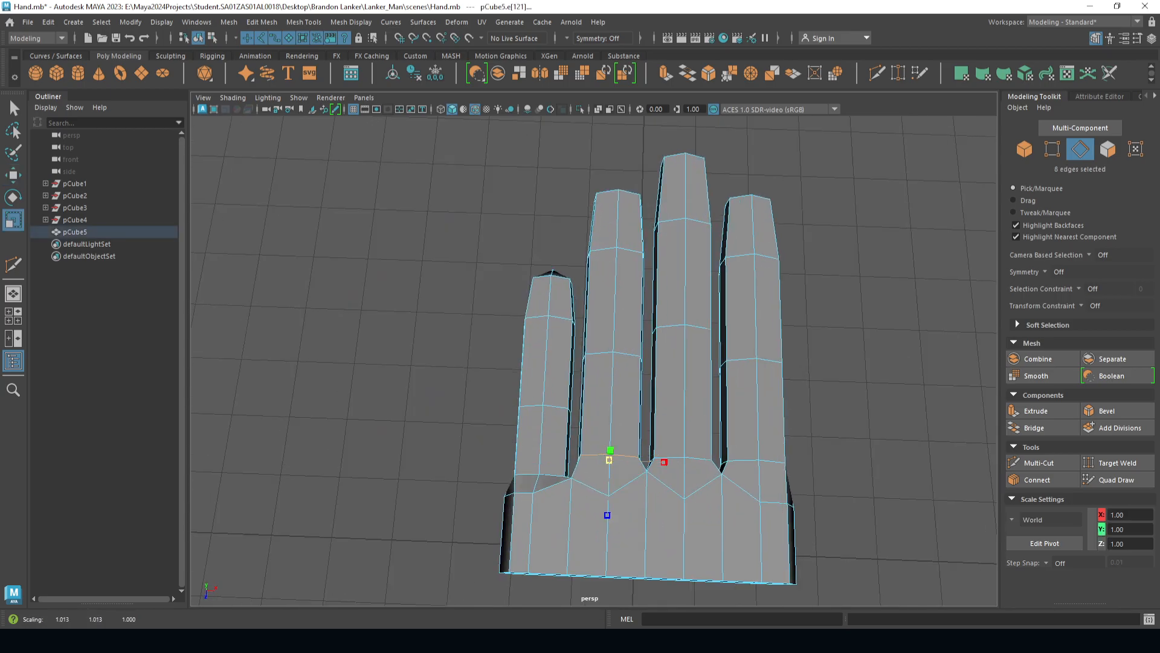
# - Slightly scale the base edge loops of the remaining fingers, starting with the middle finger
pyautogui.doubleClick(698, 459)
pyautogui.moveTo(724, 457); pyautogui.dragTo(756, 466)
pyautogui.click(759, 482)
pyautogui.moveTo(785, 423)
pyautogui.keyDown('alt'); pyautogui.mouseDown()
pyautogui.moveTo(766, 422)
pyautogui.moveTo(773, 407)
pyautogui.mouseUp(); pyautogui.keyUp('alt')
pyautogui.click(532, 455)
pyautogui.press('w')
pyautogui.press('r')
pyautogui.moveTo(533, 457); pyautogui.dragTo(535, 457)
pyautogui.click(846, 411)
# - Select all the faces on the wrist end of the palm block and delete them
pyautogui.scroll(-4, 846, 411)
pyautogui.keyDown('alt'); pyautogui.moveTo(846, 411); pyautogui.dragTo(837, 358); pyautogui.keyUp('alt')
pyautogui.scroll(4, 797, 405)
pyautogui.keyDown('alt'); pyautogui.moveTo(837, 358); pyautogui.dragTo(739, 330, button='middle'); pyautogui.keyUp('alt')
pyautogui.moveTo(712, 327); pyautogui.dragTo(712, 363, button='right')
pyautogui.click(712, 318)
pyautogui.press('q')
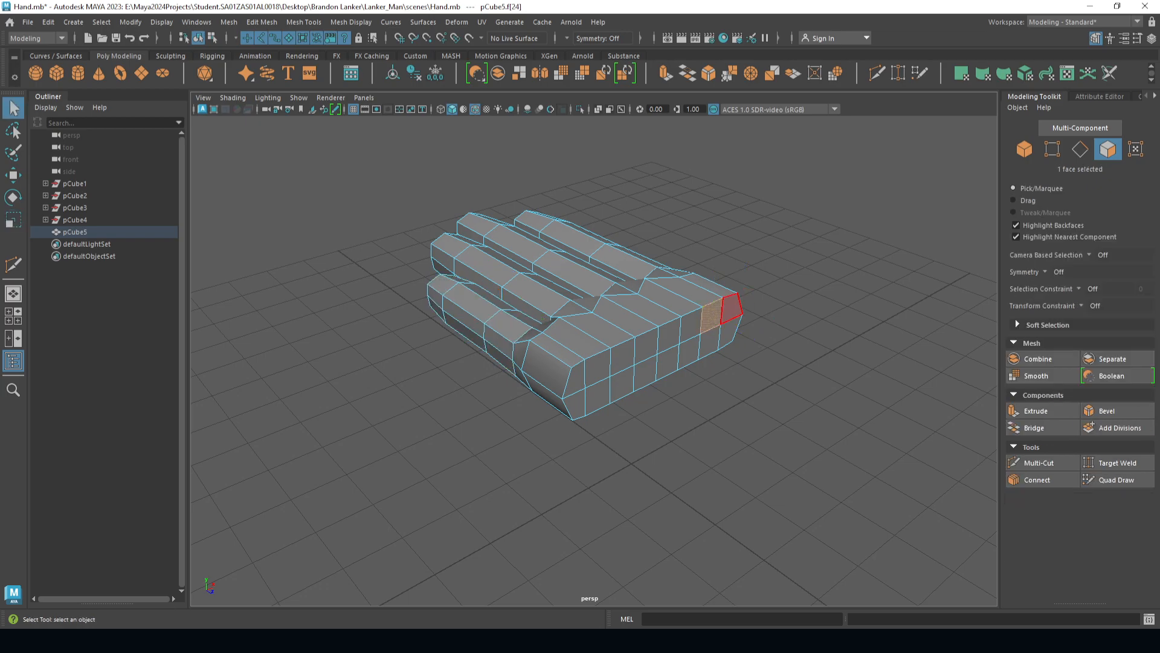
pyautogui.moveTo(710, 340); pyautogui.dragTo(730, 332)
pyautogui.keyDown('alt'); pyautogui.moveTo(828, 287); pyautogui.dragTo(689, 342); pyautogui.keyUp('alt')
pyautogui.press('Delete')
# - Move the palm's open wrist border loop back to about Z 0.81 and extrude it to about Z 3.36
pyautogui.moveTo(548, 385); pyautogui.dragTo(547, 355, button='right')
pyautogui.doubleClick(504, 387)
pyautogui.keyDown('alt'); pyautogui.moveTo(505, 388); pyautogui.dragTo(840, 265); pyautogui.keyUp('alt')
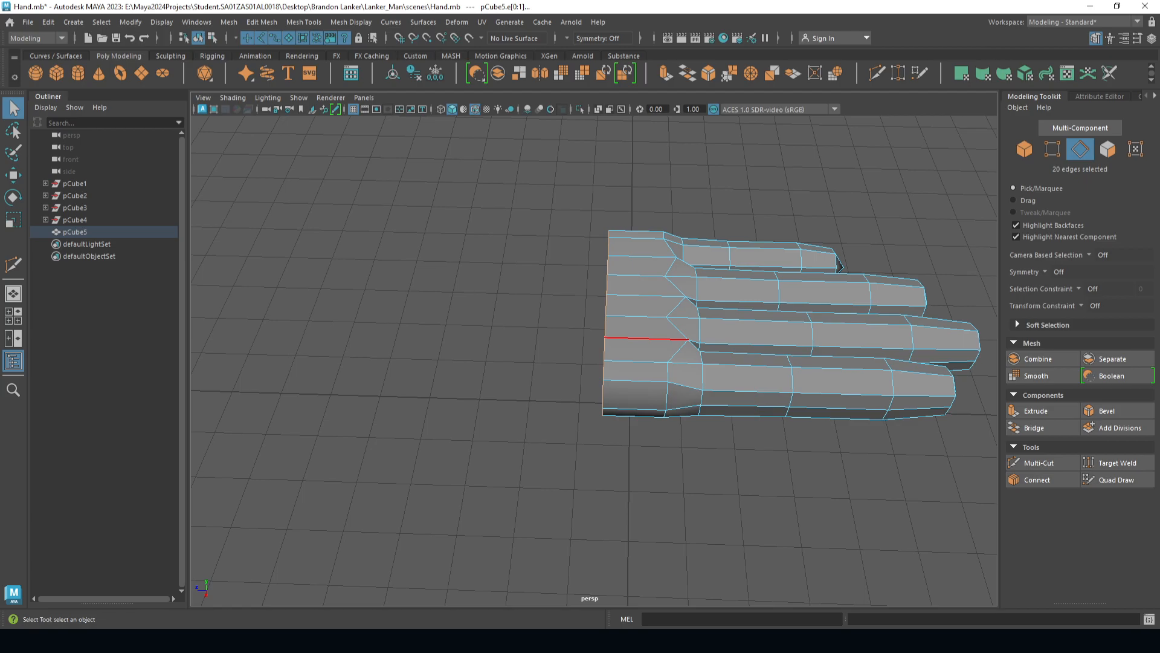
pyautogui.press('w')
pyautogui.moveTo(545, 316); pyautogui.dragTo(524, 315)
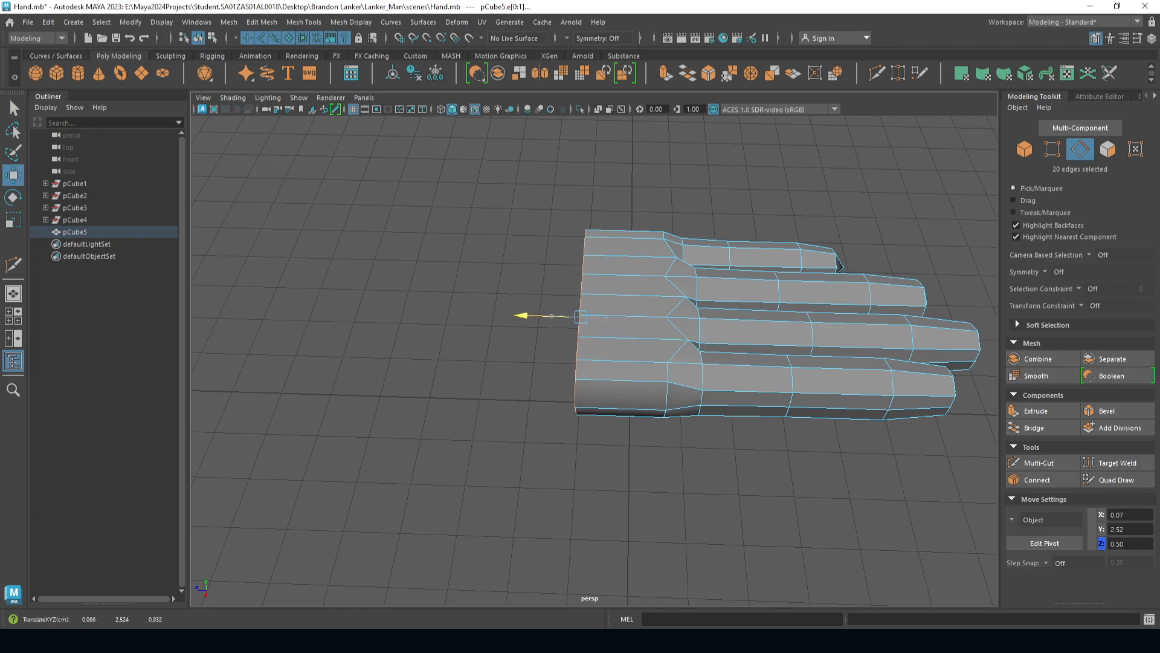
pyautogui.moveTo(524, 315); pyautogui.dragTo(530, 316)
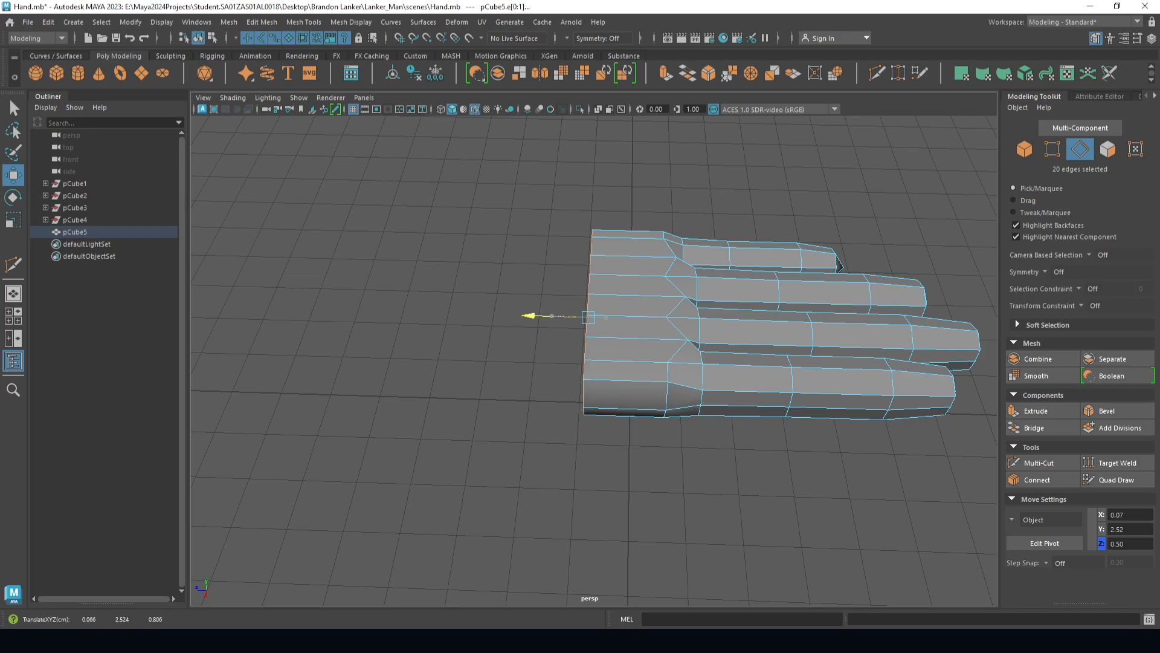
pyautogui.moveTo(529, 315); pyautogui.dragTo(382, 312)
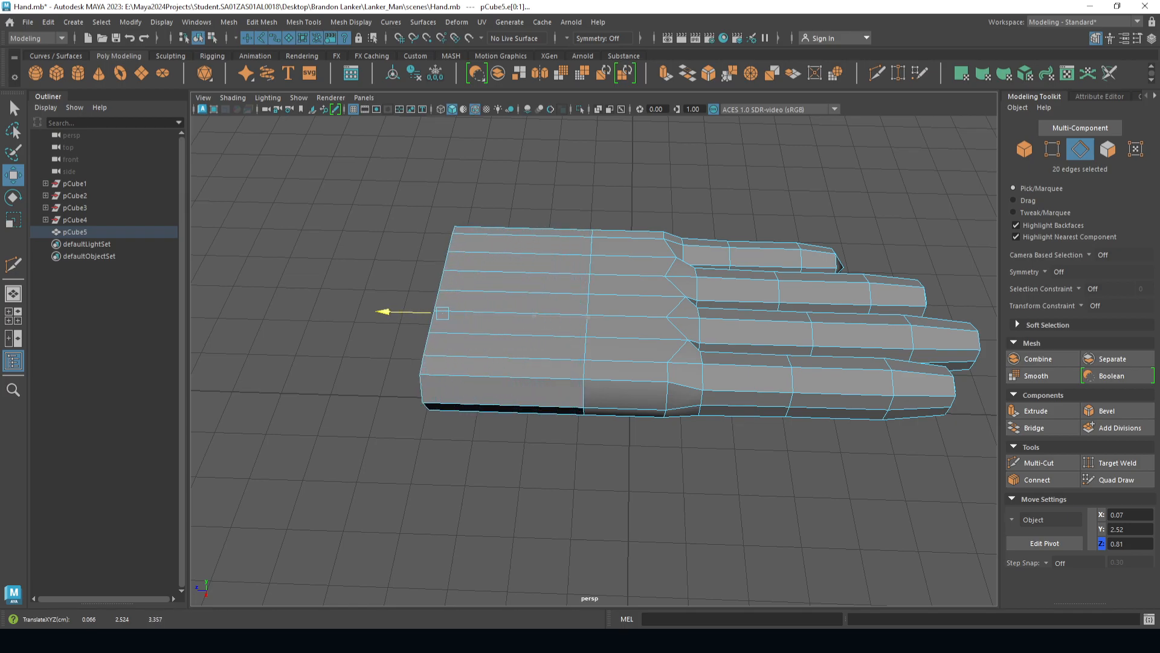
pyautogui.keyDown('alt'); pyautogui.moveTo(502, 380); pyautogui.dragTo(629, 395, button='middle'); pyautogui.keyUp('alt')
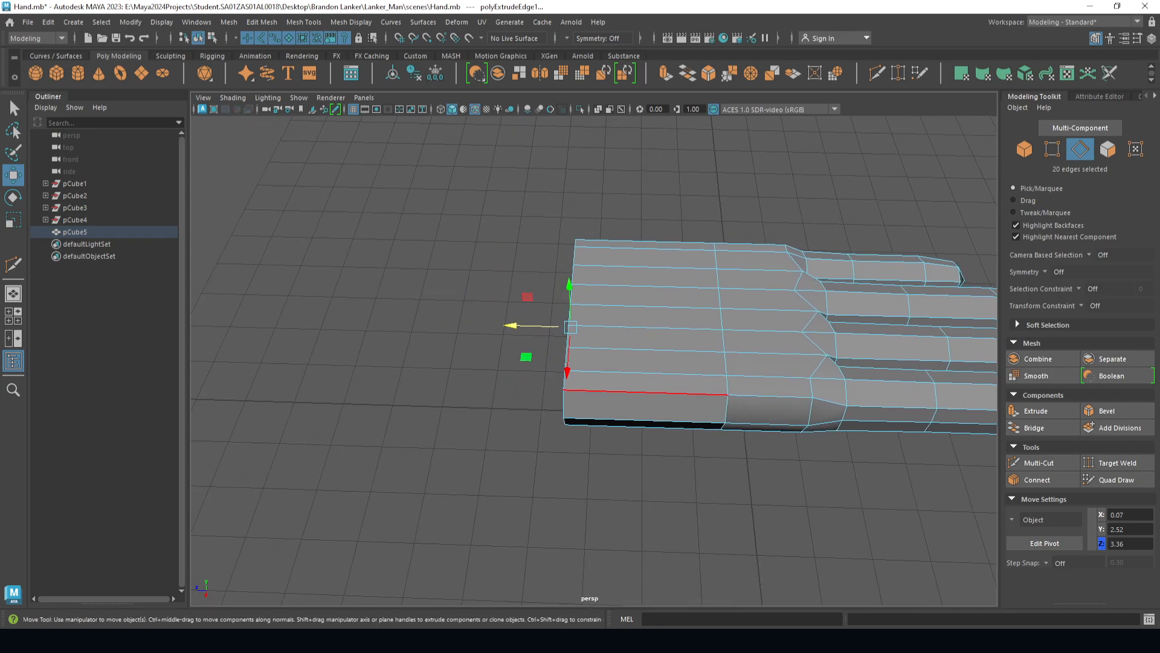
# - Try to extrude the wrist border a second time to about Z 4.66 without tapering the palm
pyautogui.moveTo(532, 326); pyautogui.dragTo(435, 324)
pyautogui.keyDown('alt'); pyautogui.moveTo(526, 388); pyautogui.dragTo(676, 441); pyautogui.keyUp('alt')
pyautogui.scroll(-4, 676, 441)
pyautogui.keyDown('alt'); pyautogui.moveTo(653, 339); pyautogui.dragTo(696, 380); pyautogui.keyUp('alt')
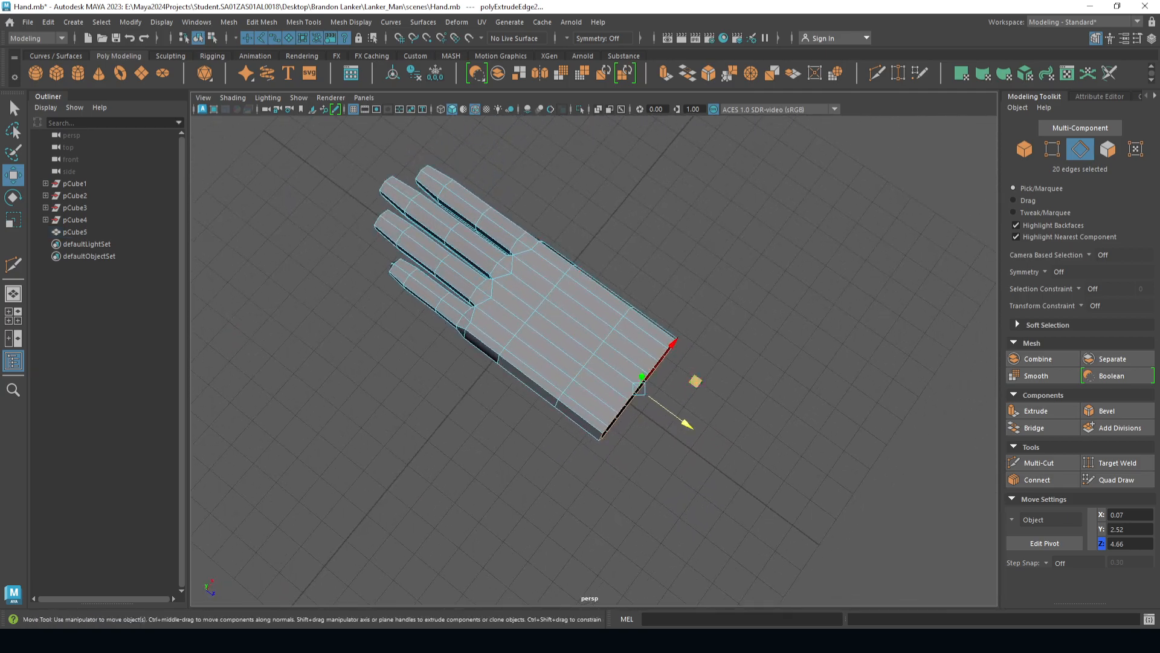
pyautogui.moveTo(686, 423); pyautogui.dragTo(489, 356)
pyautogui.hotkey('ctrl', 'z')
pyautogui.hotkey('ctrl', 'z')
# - Scale the palm's wrist border loop narrower along X to taper the palm toward the wrist
pyautogui.keyDown('alt'); pyautogui.moveTo(488, 315); pyautogui.dragTo(640, 387); pyautogui.keyUp('alt')
pyautogui.scroll(2, 642, 314)
pyautogui.keyDown('alt'); pyautogui.moveTo(643, 278); pyautogui.dragTo(672, 397, button='middle'); pyautogui.keyUp('alt')
pyautogui.press('r')
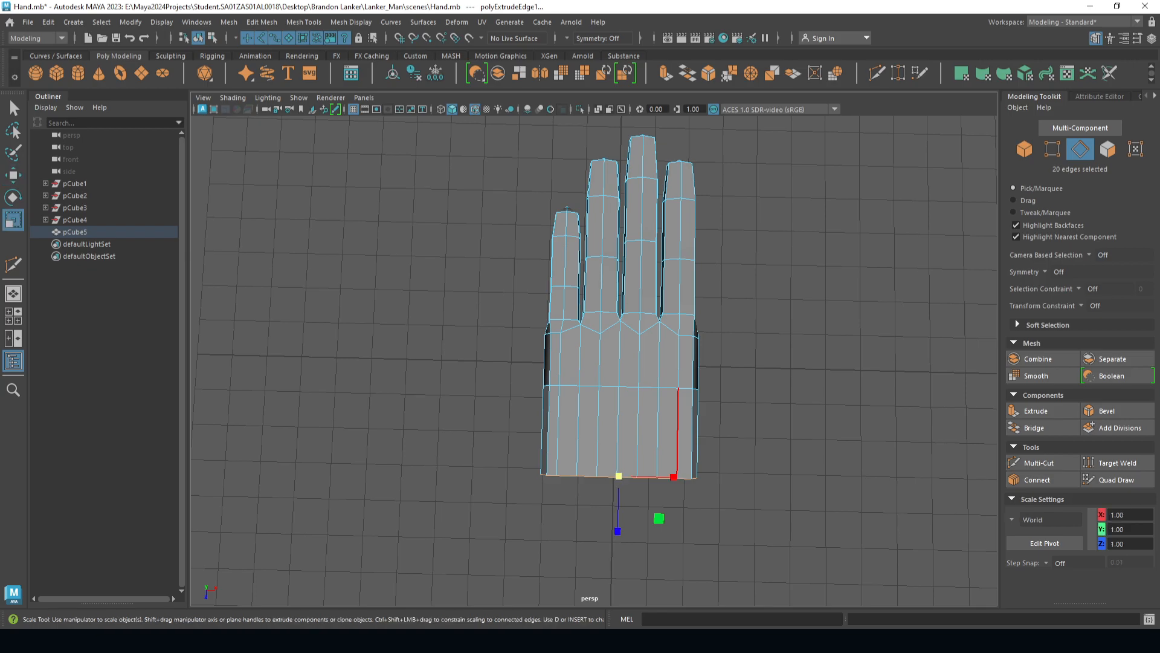
pyautogui.moveTo(674, 477); pyautogui.dragTo(514, 369)
pyautogui.press('w')
# - Extrude the narrowed wrist border to about Z 4.60 and undo the trial adjustments made after it
pyautogui.moveTo(446, 417); pyautogui.dragTo(384, 443)
pyautogui.hotkey('ctrl', 'z')
pyautogui.hotkey('ctrl', 'z')
pyautogui.hotkey('ctrl', 'z')
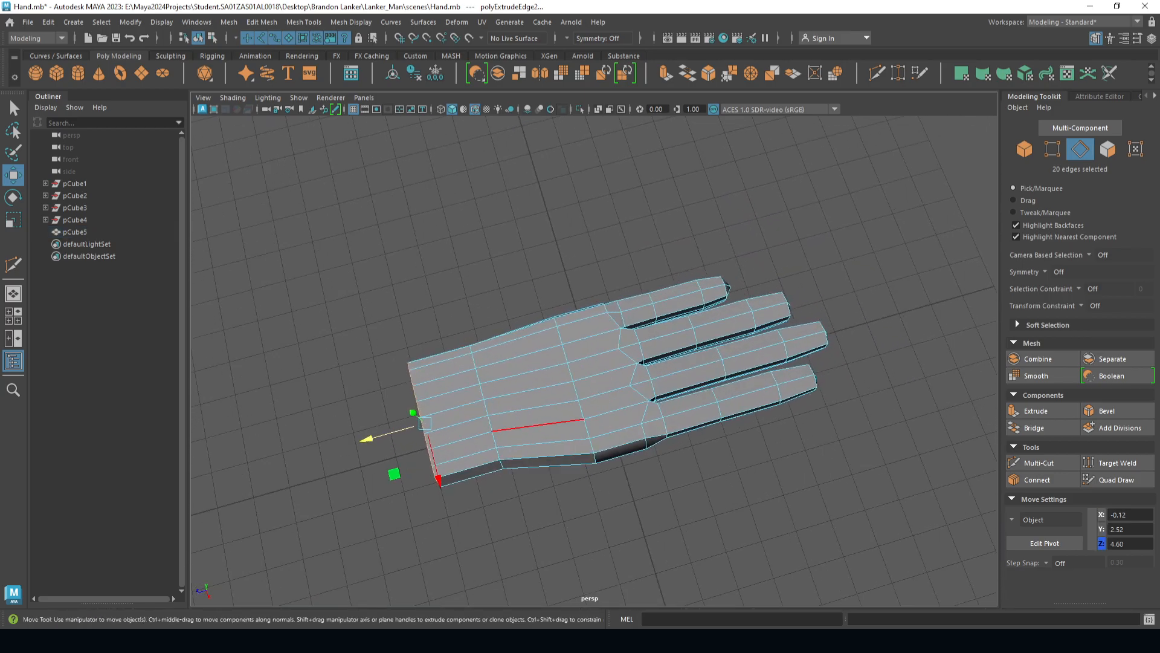
pyautogui.hotkey('ctrl', 'z')
# - Delete the faces on the palm's index-finger side and adjoining underside to open a hole for the thumb
pyautogui.keyDown('alt'); pyautogui.moveTo(466, 466); pyautogui.dragTo(527, 367); pyautogui.keyUp('alt')
pyautogui.scroll(4, 447, 308)
pyautogui.moveTo(469, 282); pyautogui.dragTo(471, 302, button='right')
pyautogui.keyDown('alt'); pyautogui.moveTo(465, 275); pyautogui.dragTo(535, 454); pyautogui.keyUp('alt')
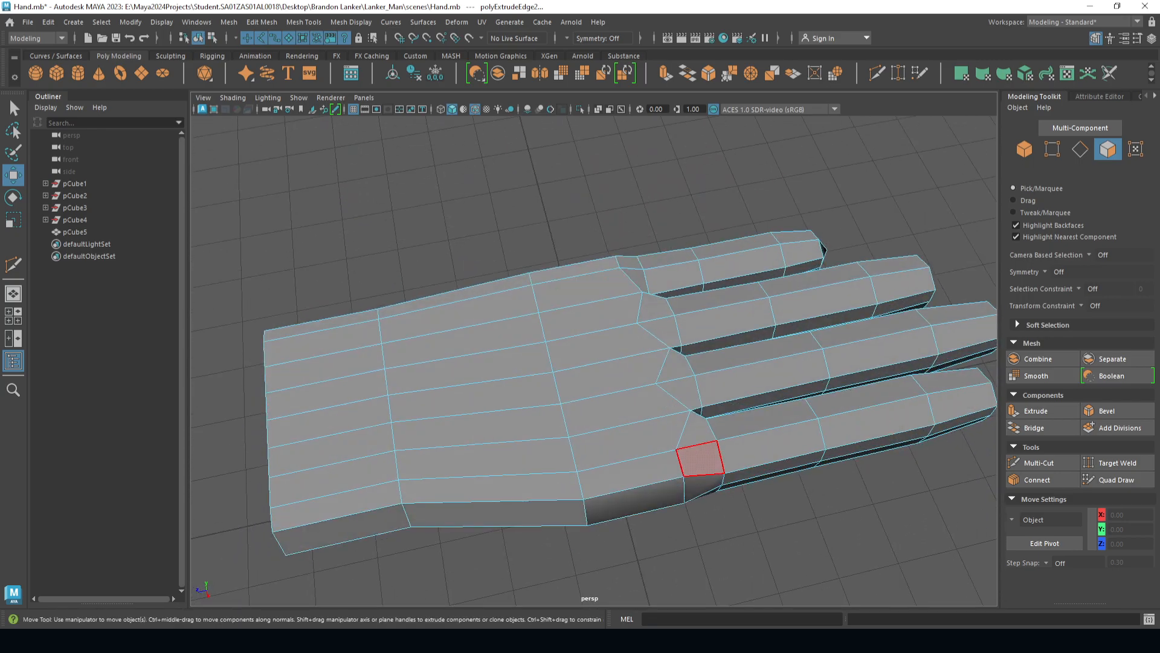
pyautogui.keyDown('alt'); pyautogui.moveTo(501, 522); pyautogui.dragTo(587, 259); pyautogui.keyUp('alt')
pyautogui.scroll(2, 501, 283)
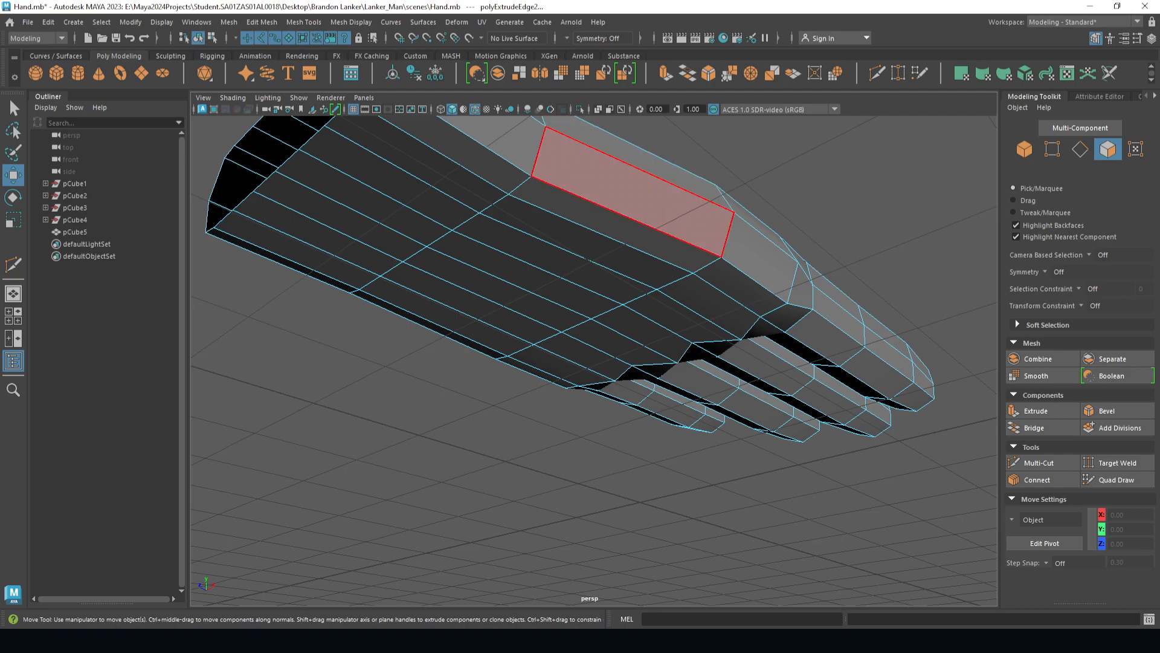
pyautogui.press('q')
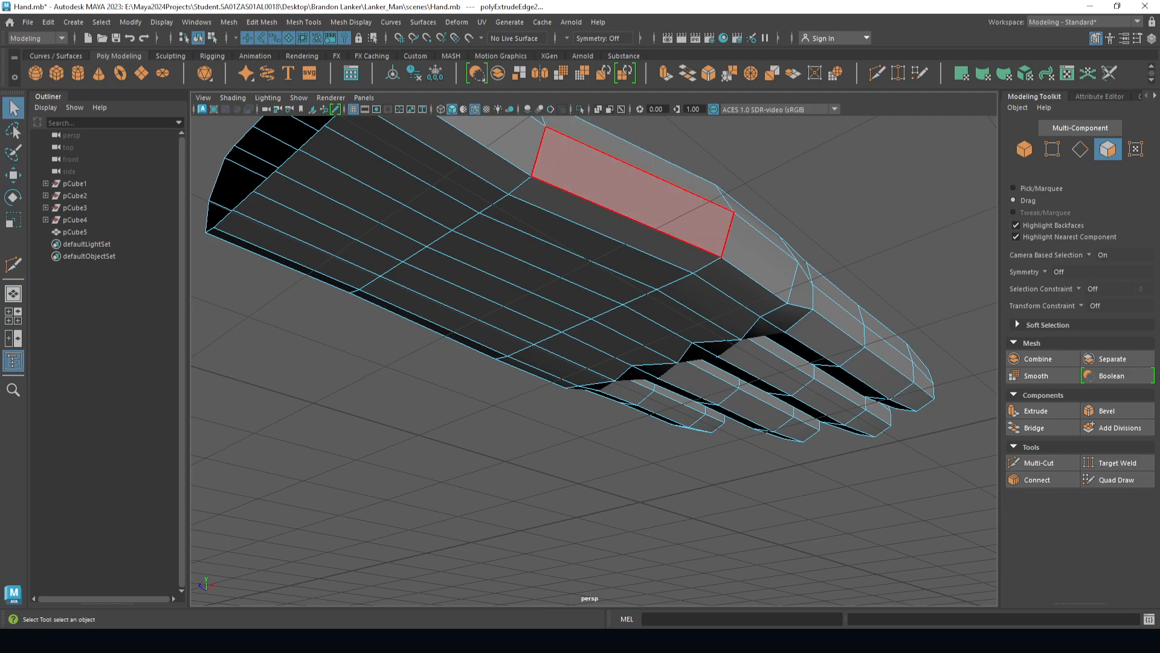
pyautogui.moveTo(589, 242); pyautogui.dragTo(595, 237)
pyautogui.press('Delete')
pyautogui.keyDown('alt'); pyautogui.moveTo(638, 281); pyautogui.dragTo(571, 260); pyautogui.keyUp('alt')
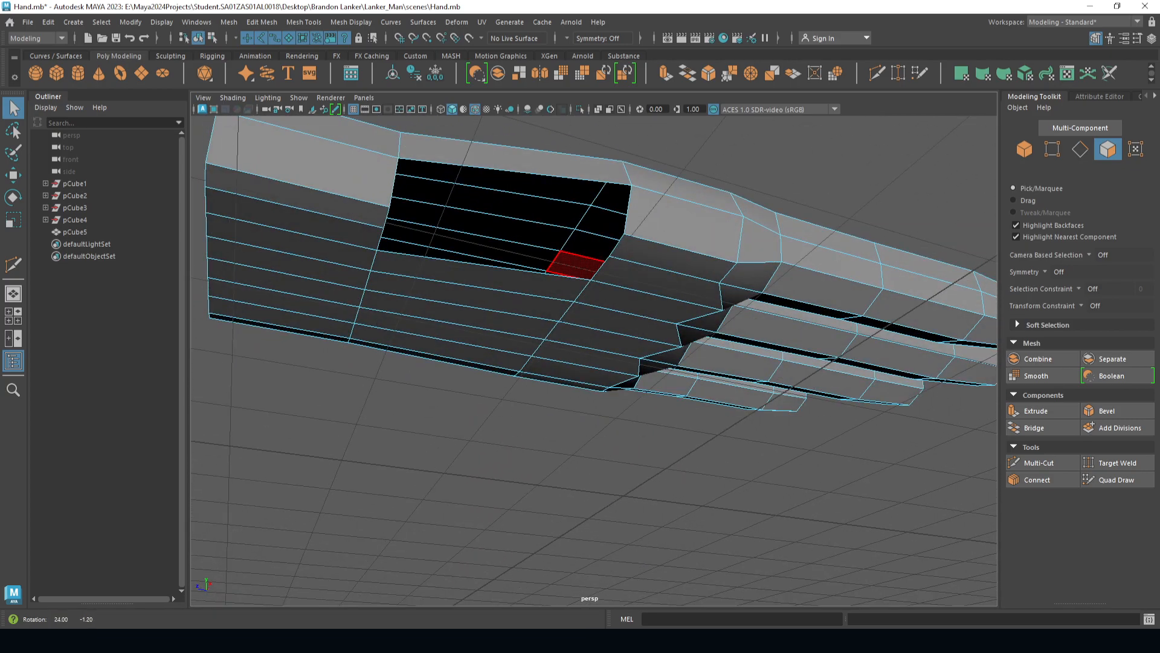
# - Round the thumb hole by moving an edge at its finger end to about Z 0.58 and one at its wrist end to about Z 3.21
pyautogui.rightClick(630, 233)
pyautogui.click(629, 200)
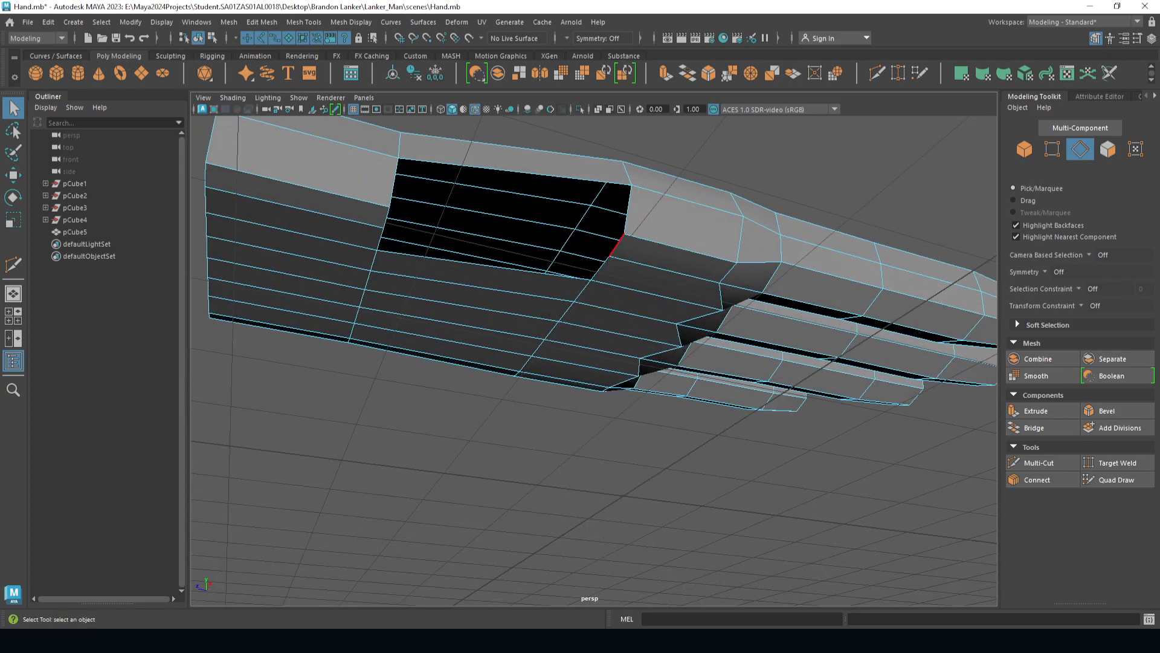
pyautogui.click(591, 238)
pyautogui.press('w')
pyautogui.moveTo(574, 234); pyautogui.dragTo(583, 236)
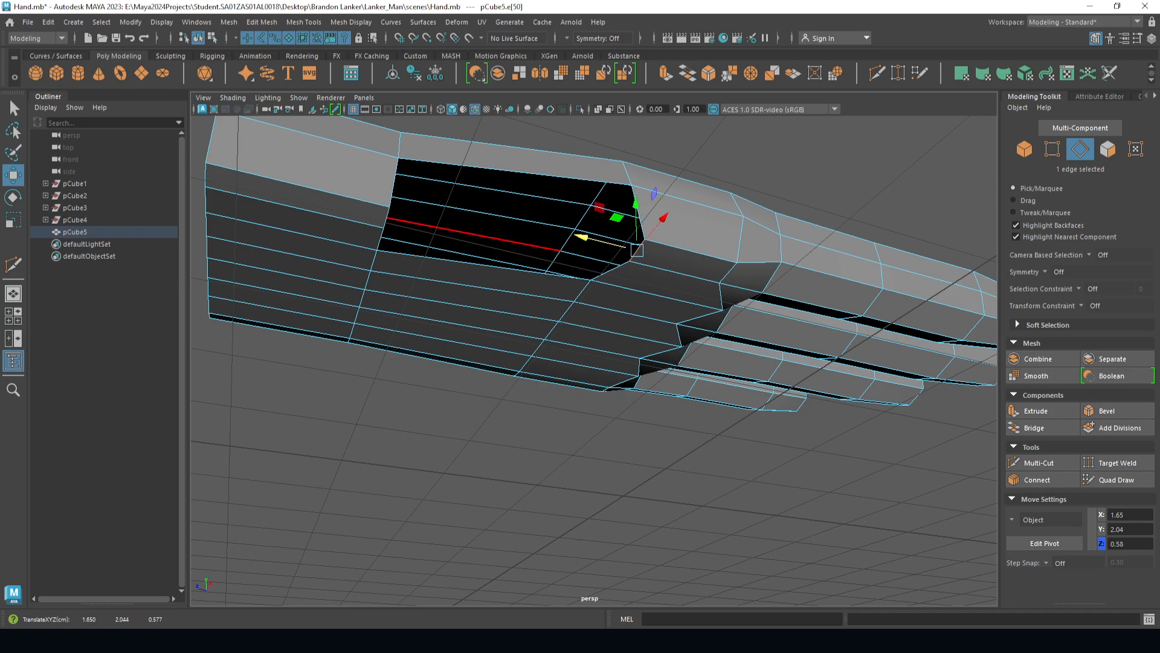
pyautogui.click(387, 218)
pyautogui.moveTo(330, 205); pyautogui.dragTo(309, 199)
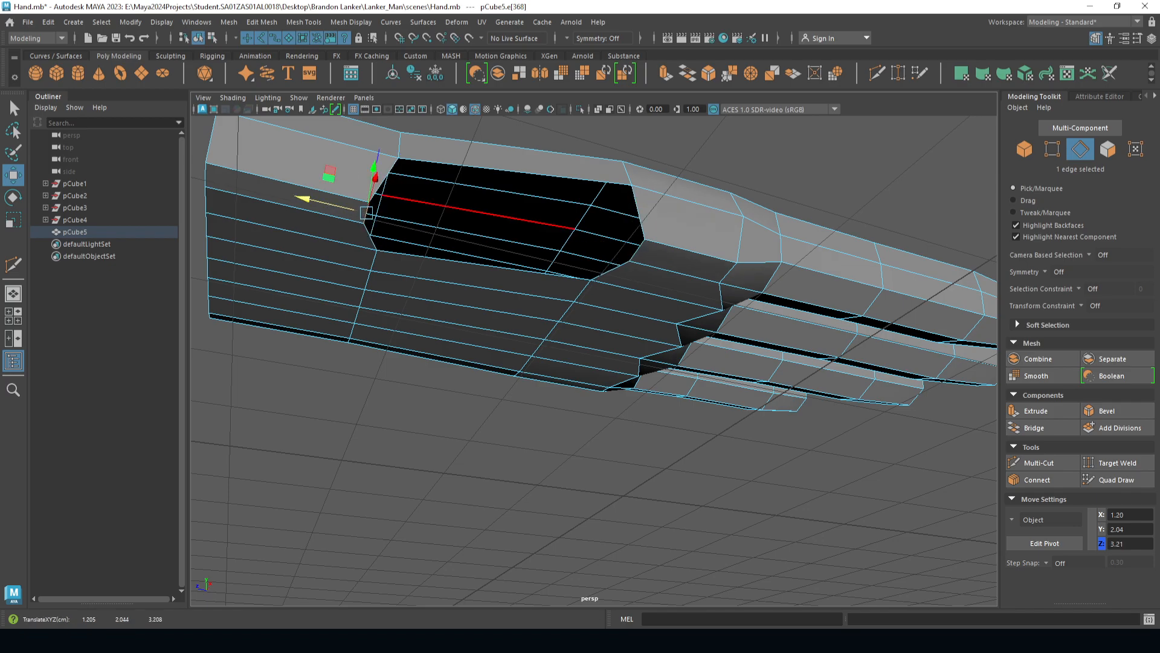
# - Select the thumb hole's border loop and extrude it downward to form the thumb base
pyautogui.moveTo(506, 165); pyautogui.dragTo(506, 133, button='right')
pyautogui.doubleClick(506, 170)
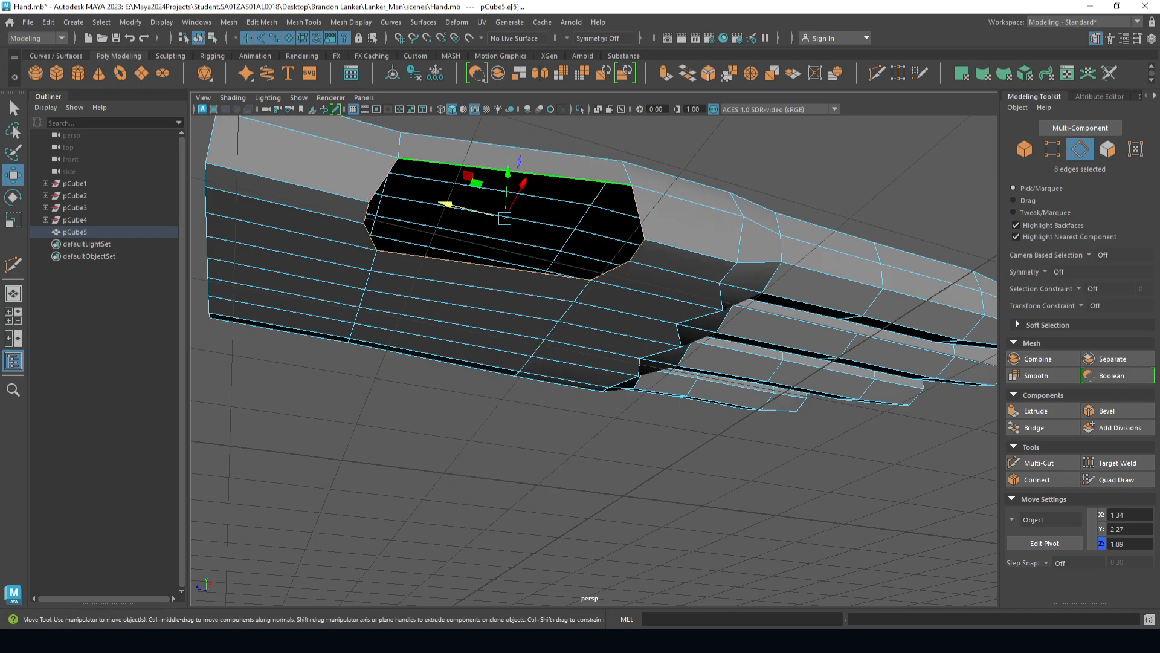
pyautogui.scroll(-2, 506, 172)
pyautogui.keyDown('alt'); pyautogui.moveTo(506, 175); pyautogui.dragTo(450, 291); pyautogui.keyUp('alt')
pyautogui.keyDown('alt'); pyautogui.moveTo(450, 291); pyautogui.dragTo(488, 154, button='middle'); pyautogui.keyUp('alt')
pyautogui.keyDown('alt'); pyautogui.moveTo(489, 154); pyautogui.dragTo(550, 156); pyautogui.keyUp('alt')
pyautogui.keyDown('shift'); pyautogui.moveTo(573, 214); pyautogui.dragTo(556, 362); pyautogui.keyUp('shift')
pyautogui.keyDown('alt'); pyautogui.moveTo(459, 272); pyautogui.dragTo(513, 309); pyautogui.keyUp('alt')
# - Move the extruded thumb base border and rotate it to angle the thumb away from the palm
pyautogui.press('r')
pyautogui.hotkey('ctrl', 'z')
pyautogui.press('w')
pyautogui.moveTo(428, 314); pyautogui.dragTo(387, 300)
pyautogui.press('e')
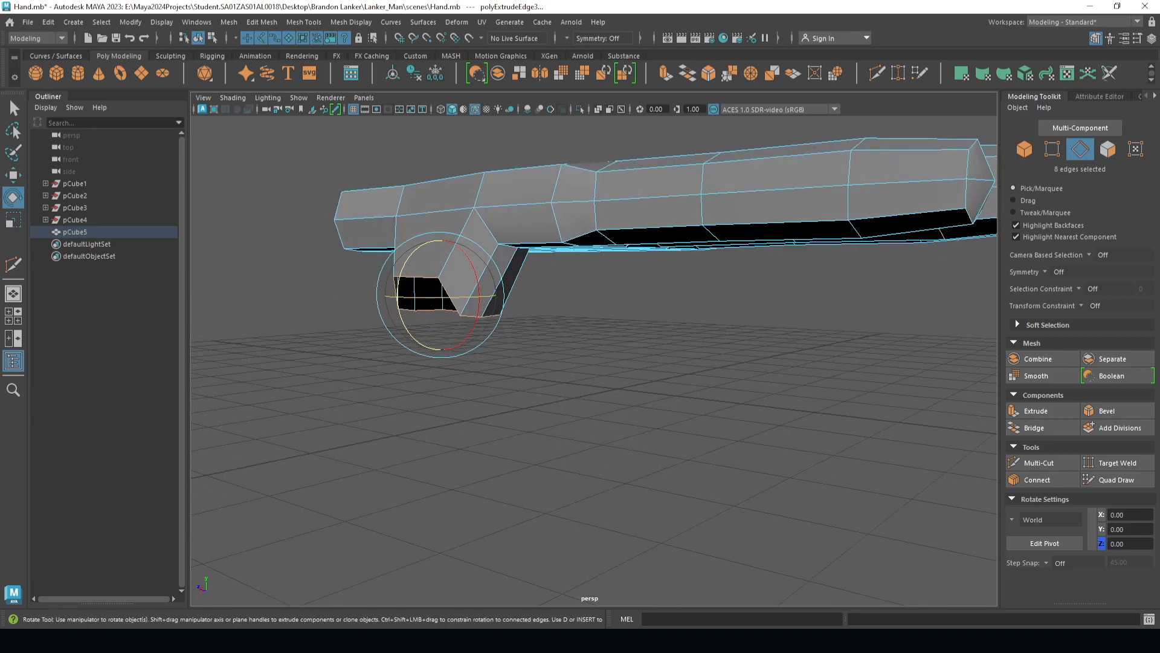
pyautogui.moveTo(478, 285); pyautogui.dragTo(479, 288)
pyautogui.keyDown('alt'); pyautogui.moveTo(479, 288); pyautogui.dragTo(444, 283); pyautogui.keyUp('alt')
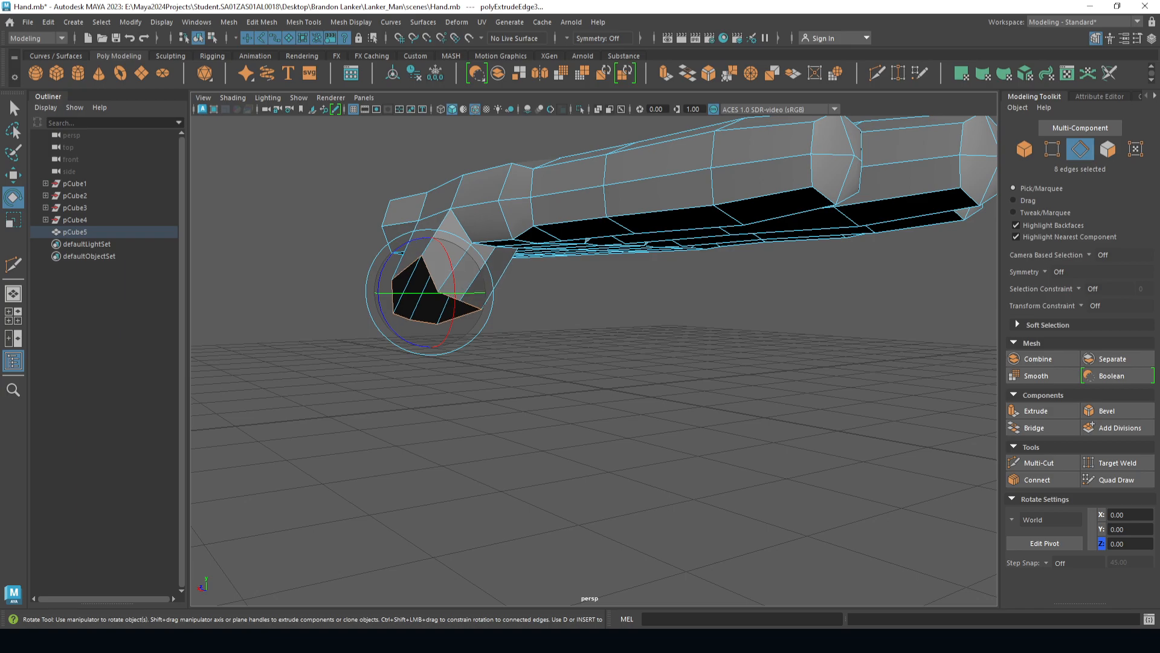
pyautogui.moveTo(397, 249); pyautogui.dragTo(400, 247)
pyautogui.keyDown('alt'); pyautogui.moveTo(447, 271); pyautogui.dragTo(384, 284); pyautogui.keyUp('alt')
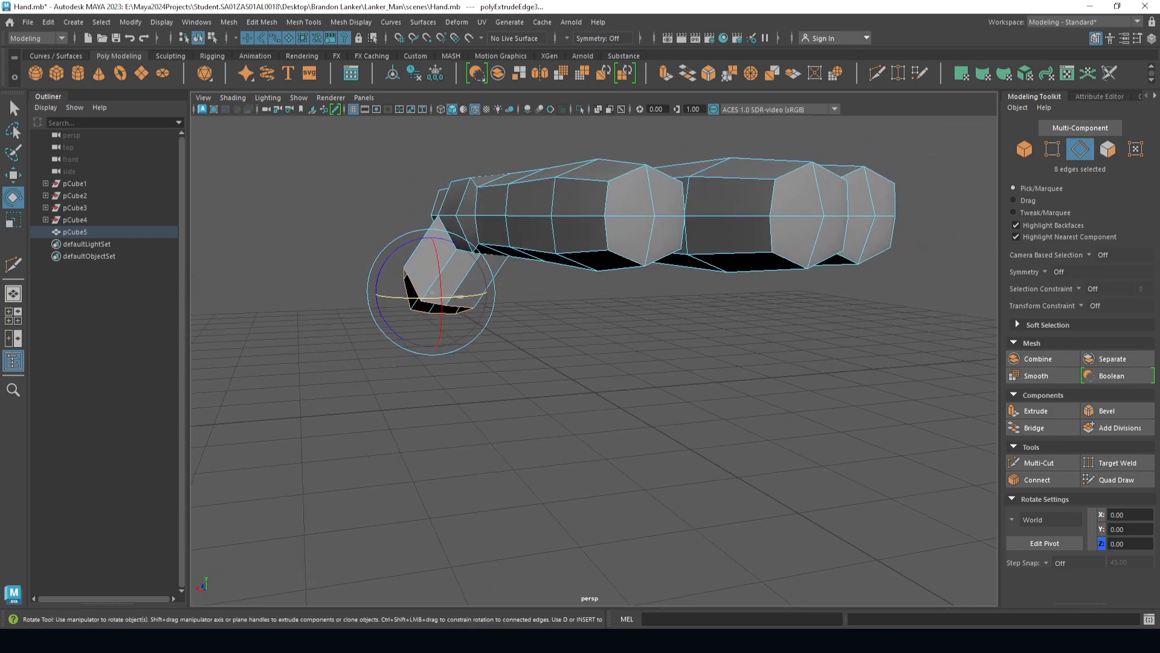
# - Reposition individual vertices around the thumb base's open border to even out its shape
pyautogui.moveTo(455, 282); pyautogui.dragTo(399, 281, button='right')
pyautogui.scroll(3, 393, 284)
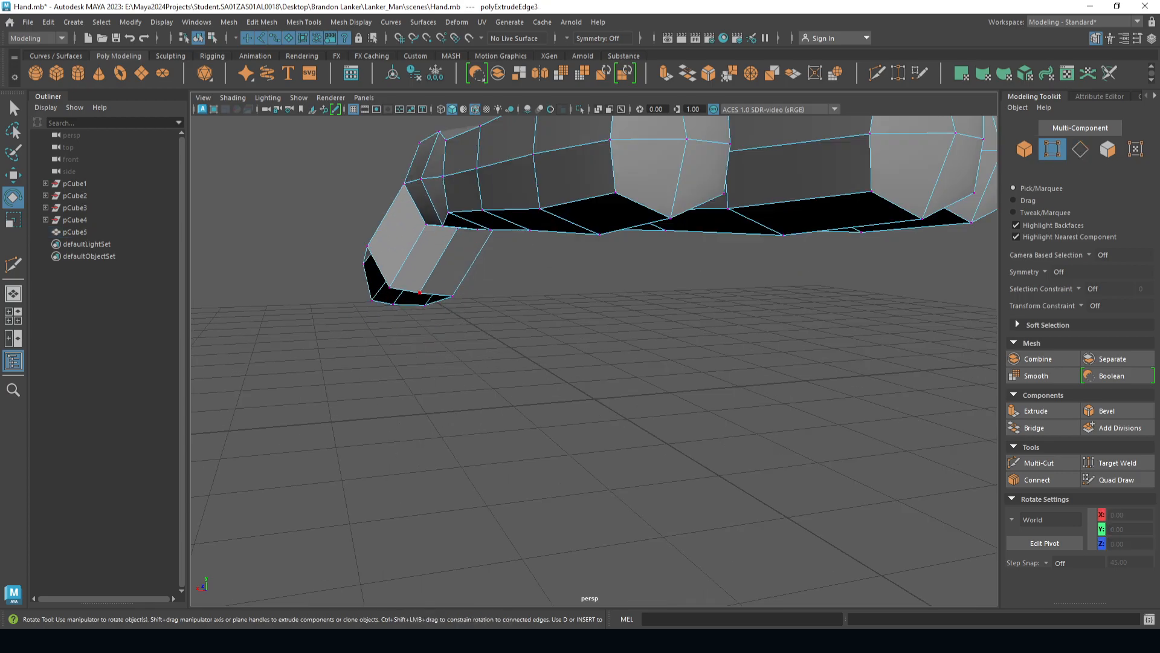
pyautogui.click(390, 287)
pyautogui.press('w')
pyautogui.keyDown('alt'); pyautogui.moveTo(390, 287); pyautogui.dragTo(423, 308); pyautogui.keyUp('alt')
pyautogui.moveTo(423, 309)
pyautogui.keyDown('alt'); pyautogui.mouseDown()
pyautogui.moveTo(607, 241)
pyautogui.moveTo(741, 226)
pyautogui.moveTo(762, 260)
pyautogui.moveTo(756, 236)
pyautogui.moveTo(716, 255)
pyautogui.moveTo(357, 249)
pyautogui.moveTo(310, 227)
pyautogui.moveTo(324, 207)
pyautogui.moveTo(363, 233)
pyautogui.moveTo(420, 305)
pyautogui.mouseUp(); pyautogui.keyUp('alt')
pyautogui.click(769, 306)
pyautogui.click(740, 312)
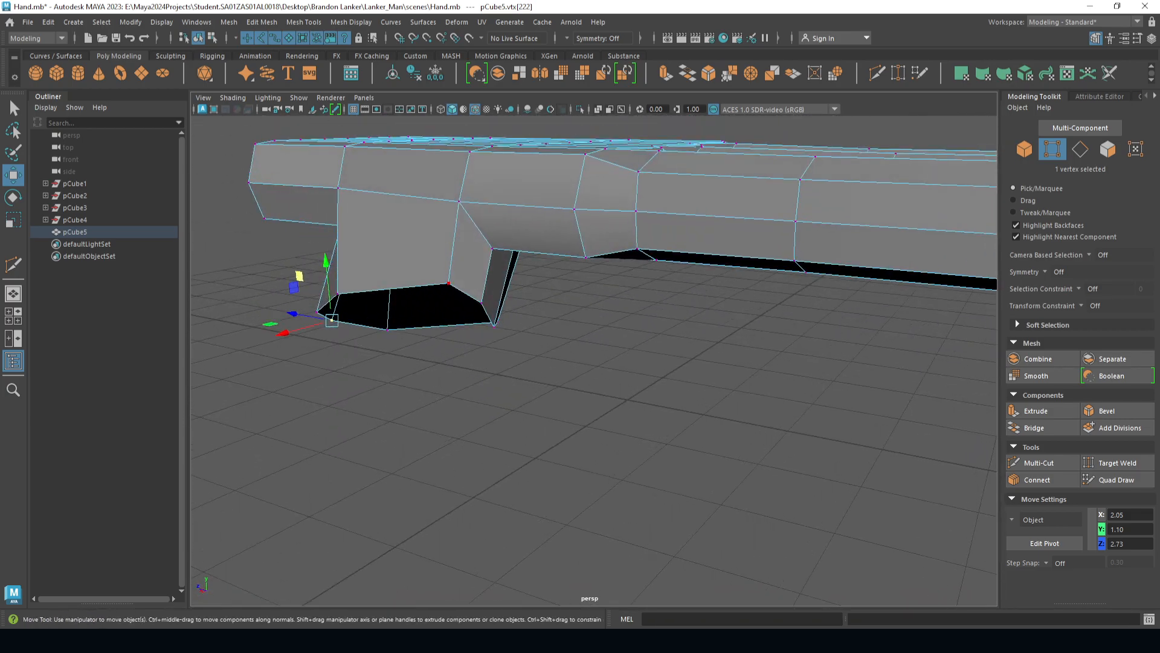
# - Select the thumb base's open border loop and circularize its edges
pyautogui.press('F10')
pyautogui.click(417, 287)
pyautogui.click(451, 272)
pyautogui.doubleClick(458, 289)
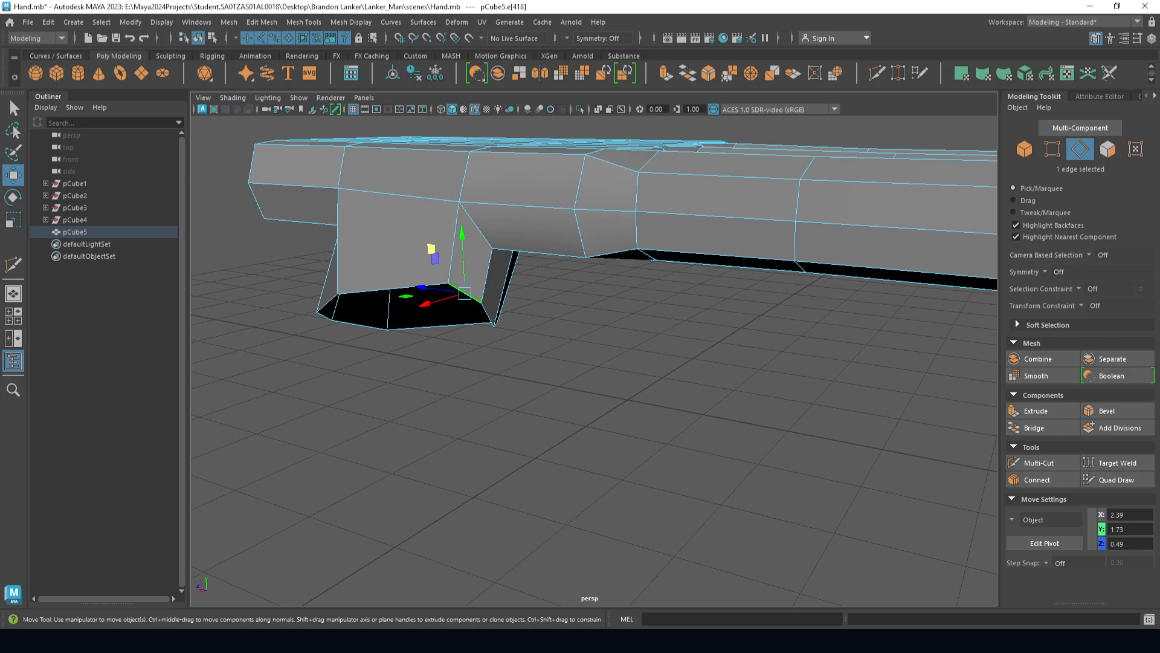
pyautogui.scroll(-3, 453, 278)
pyautogui.keyDown('alt'); pyautogui.moveTo(532, 340); pyautogui.dragTo(530, 397); pyautogui.keyUp('alt')
pyautogui.keyDown('shift'); pyautogui.moveTo(523, 370); pyautogui.dragTo(520, 478, button='right'); pyautogui.keyUp('shift')
# - Extend the thumb with another segment and move its open border to about X 2.46, Y 0.96, Z 0.96
pyautogui.keyDown('alt'); pyautogui.moveTo(519, 478); pyautogui.dragTo(435, 469); pyautogui.keyUp('alt')
pyautogui.press('r')
pyautogui.moveTo(465, 384); pyautogui.dragTo(441, 387)
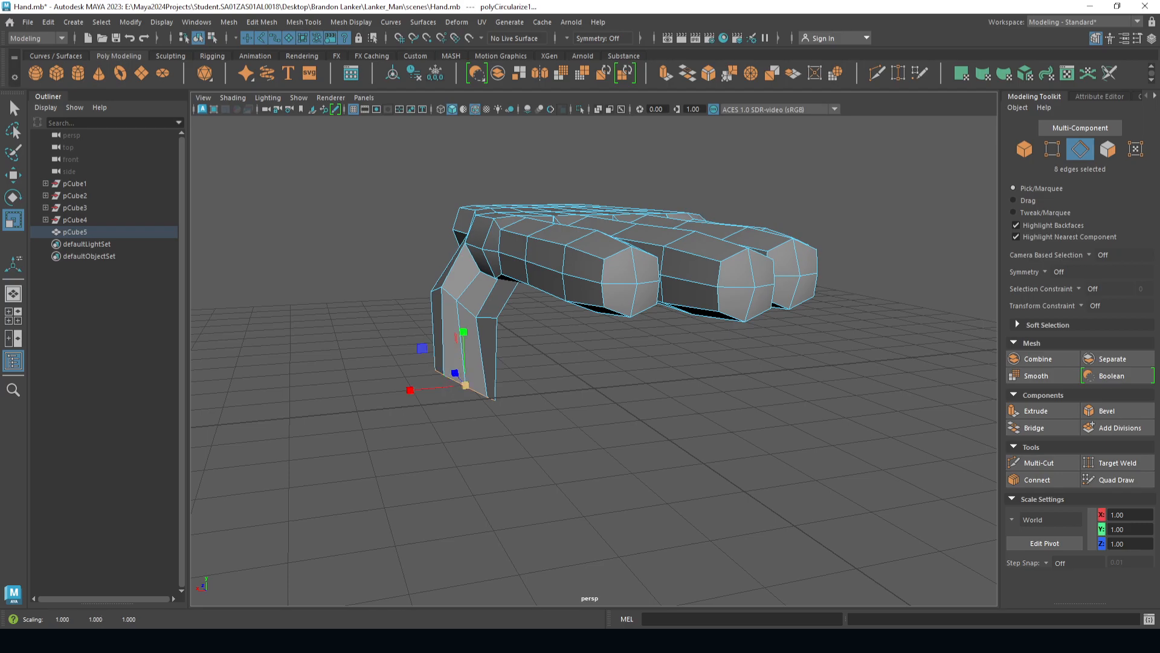
pyautogui.keyDown('shift'); pyautogui.rightClick(455, 376); pyautogui.keyUp('shift')
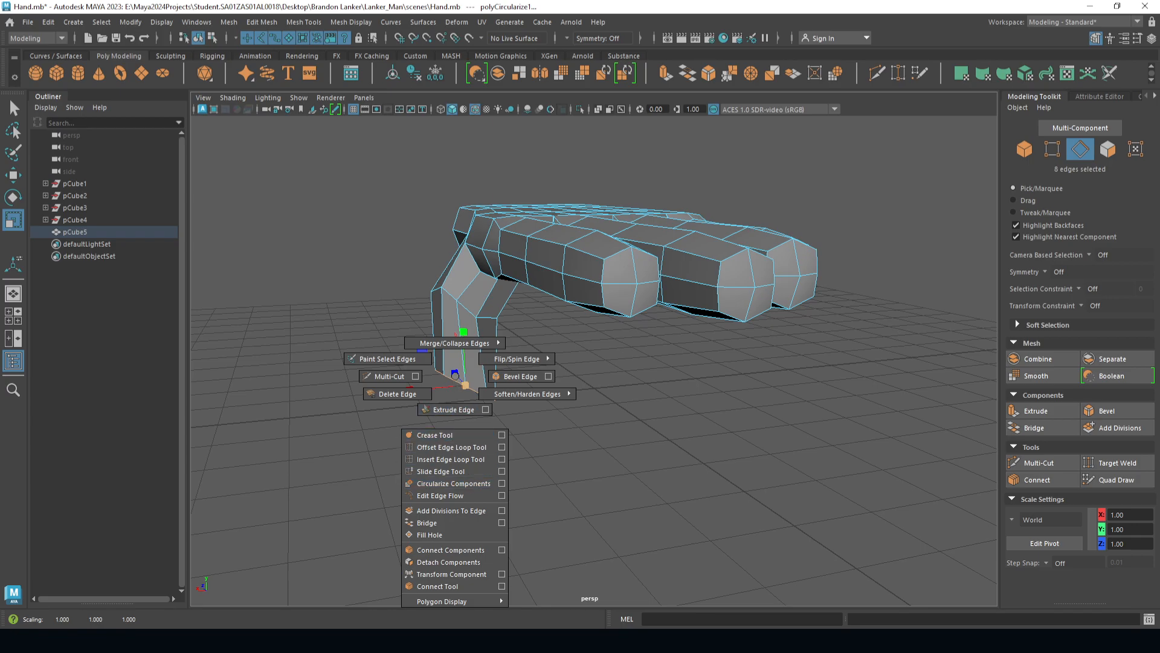
pyautogui.click(453, 409)
pyautogui.press('w')
pyautogui.keyDown('alt'); pyautogui.moveTo(453, 409); pyautogui.dragTo(465, 290); pyautogui.keyUp('alt')
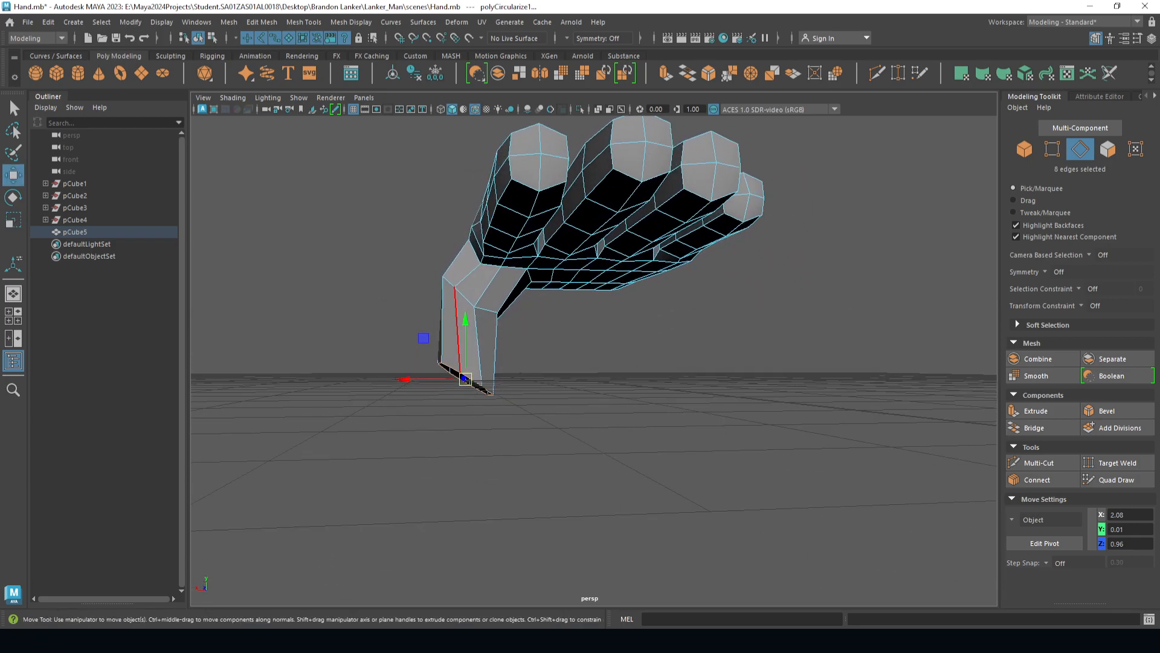
pyautogui.moveTo(423, 337); pyautogui.dragTo(402, 283, button='middle')
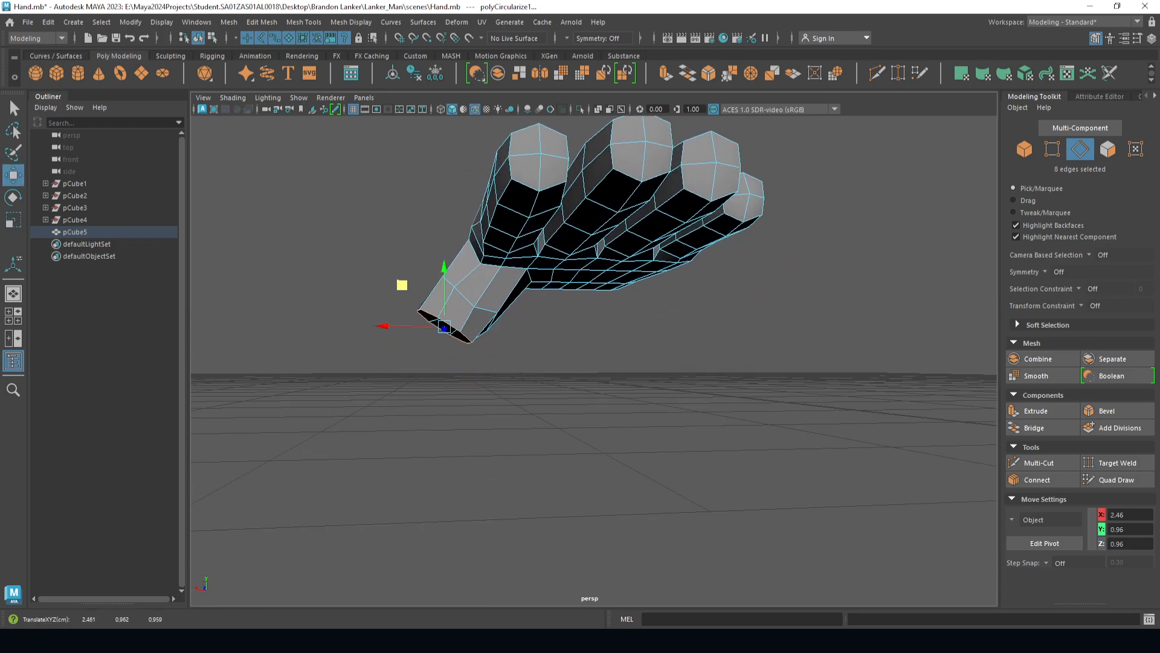
# - Rotate the thumb's open border, extrude it toward the fingertips, and scale the end down to taper the thumb
pyautogui.press('e')
pyautogui.moveTo(445, 345); pyautogui.dragTo(494, 326)
pyautogui.keyDown('alt'); pyautogui.moveTo(494, 326); pyautogui.dragTo(659, 363); pyautogui.keyUp('alt')
pyautogui.press('w')
pyautogui.moveTo(544, 337); pyautogui.dragTo(694, 369)
pyautogui.press('r')
pyautogui.moveTo(735, 410); pyautogui.dragTo(695, 418)
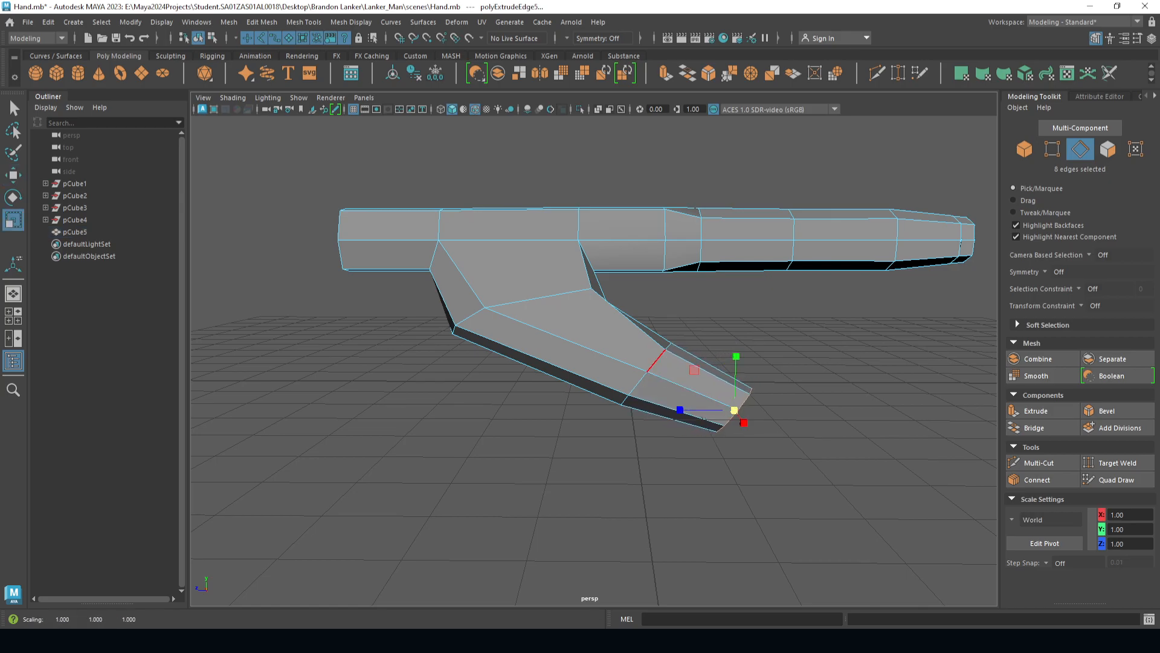
# - Extrude a short thumb tip segment with its open border at about X 2.46, Y -0.22, Z -1.99
pyautogui.keyDown('alt'); pyautogui.moveTo(561, 376); pyautogui.dragTo(563, 444); pyautogui.keyUp('alt')
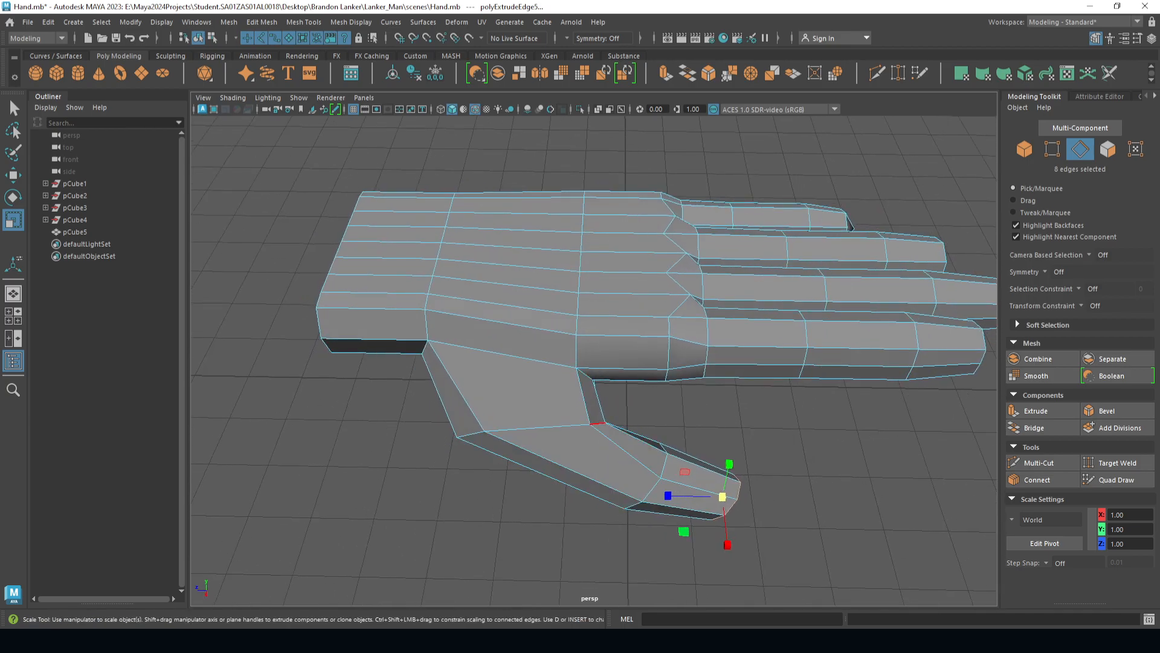
pyautogui.keyDown('alt'); pyautogui.moveTo(478, 393); pyautogui.dragTo(393, 329); pyautogui.keyUp('alt')
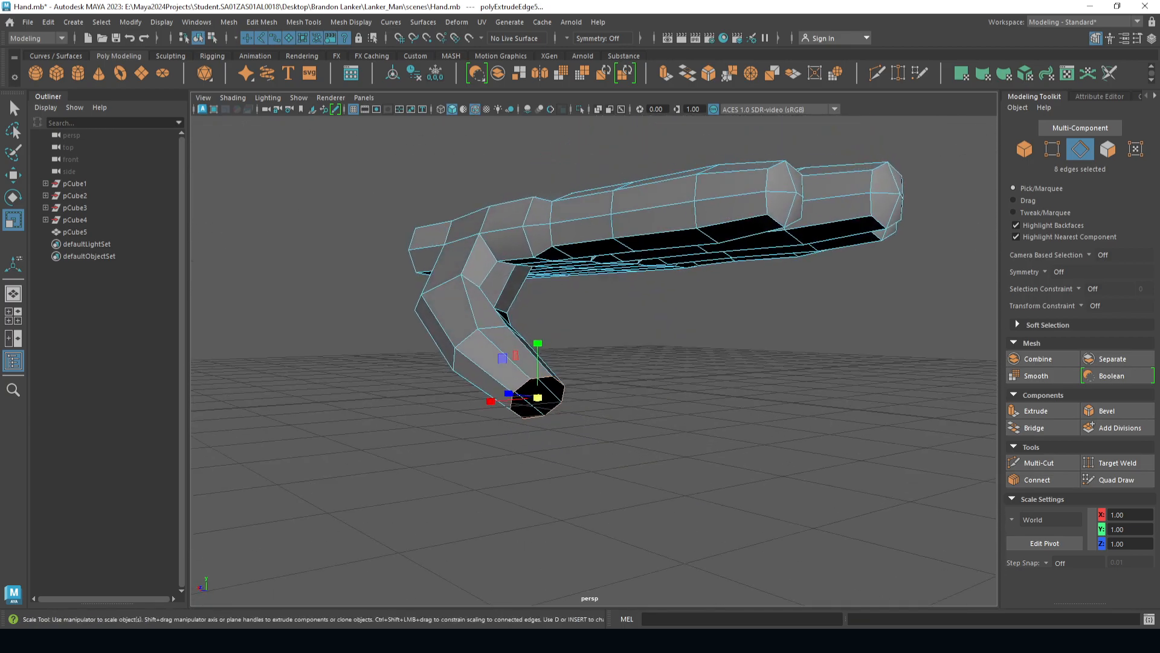
pyautogui.scroll(3, 423, 338)
pyautogui.moveTo(534, 283); pyautogui.dragTo(536, 257, button='right')
pyautogui.keyDown('alt'); pyautogui.moveTo(538, 326); pyautogui.dragTo(694, 410); pyautogui.keyUp('alt')
pyautogui.press('w')
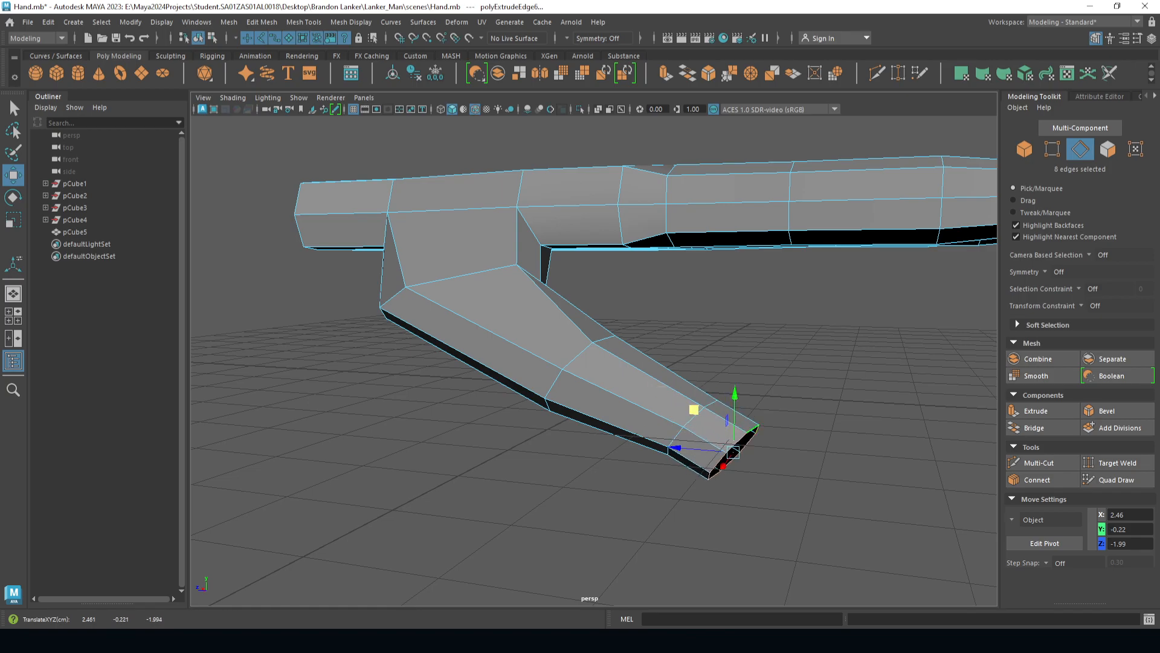
# - Convert the thumb tip's border edges to vertices and merge them to the center to close the tip
pyautogui.keyDown('shift'); pyautogui.rightClick(754, 427); pyautogui.keyUp('shift')
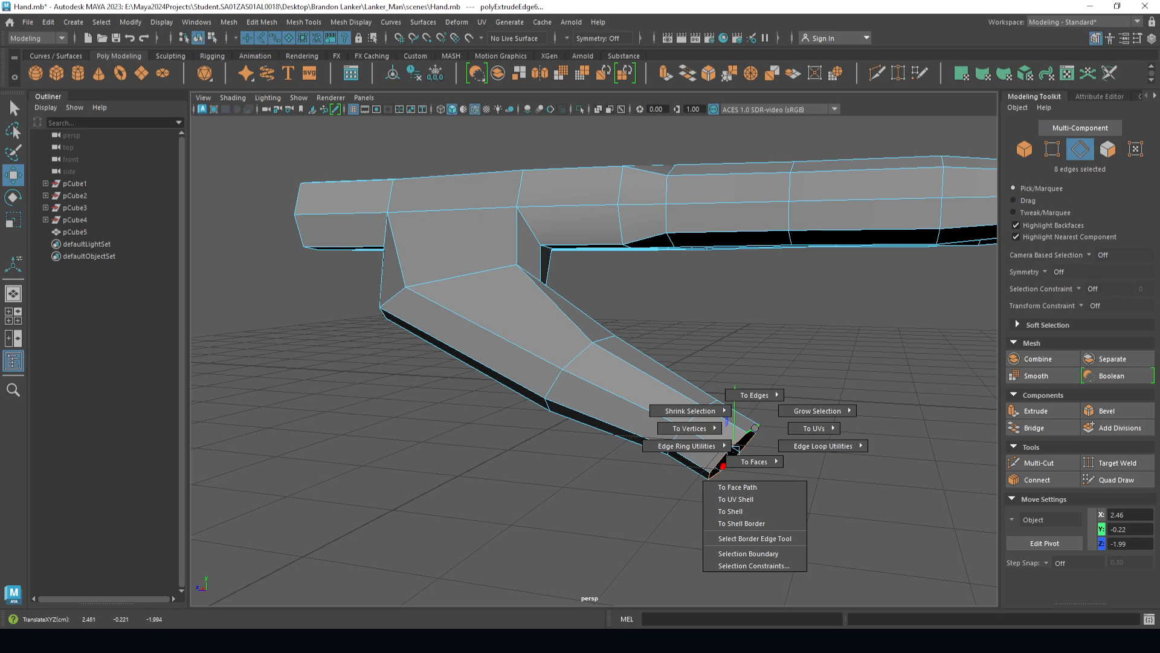
pyautogui.keyDown('ctrl'); pyautogui.moveTo(754, 428); pyautogui.dragTo(716, 423, button='right'); pyautogui.keyUp('ctrl')
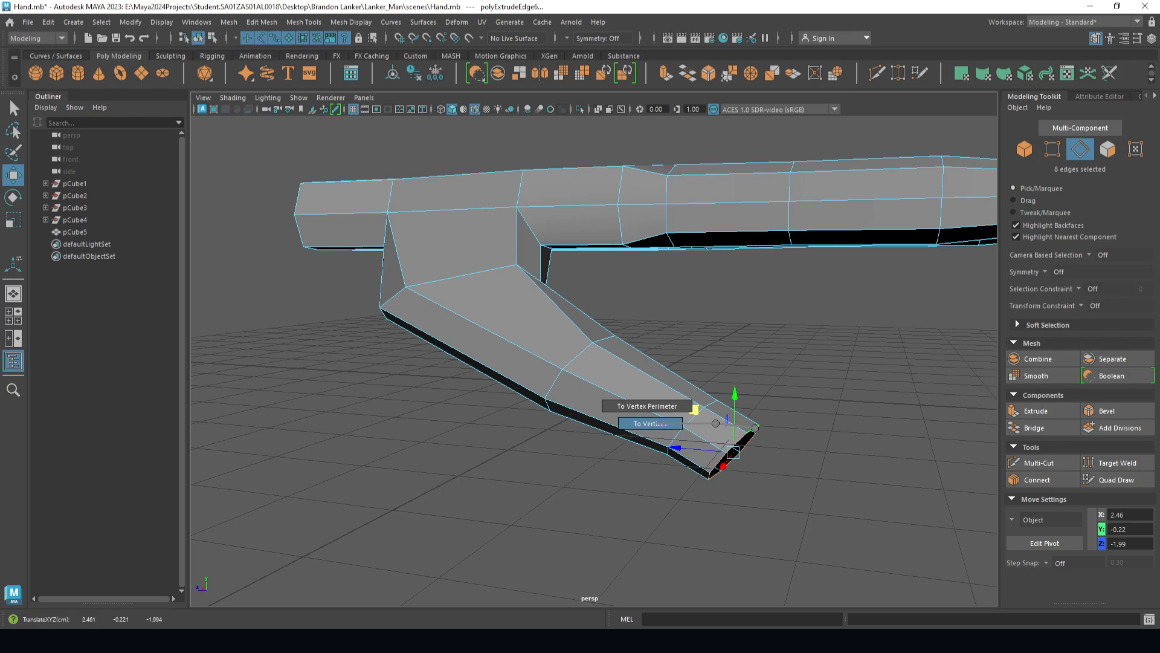
pyautogui.keyDown('ctrl'); pyautogui.moveTo(683, 423); pyautogui.dragTo(671, 423, button='right'); pyautogui.keyUp('ctrl')
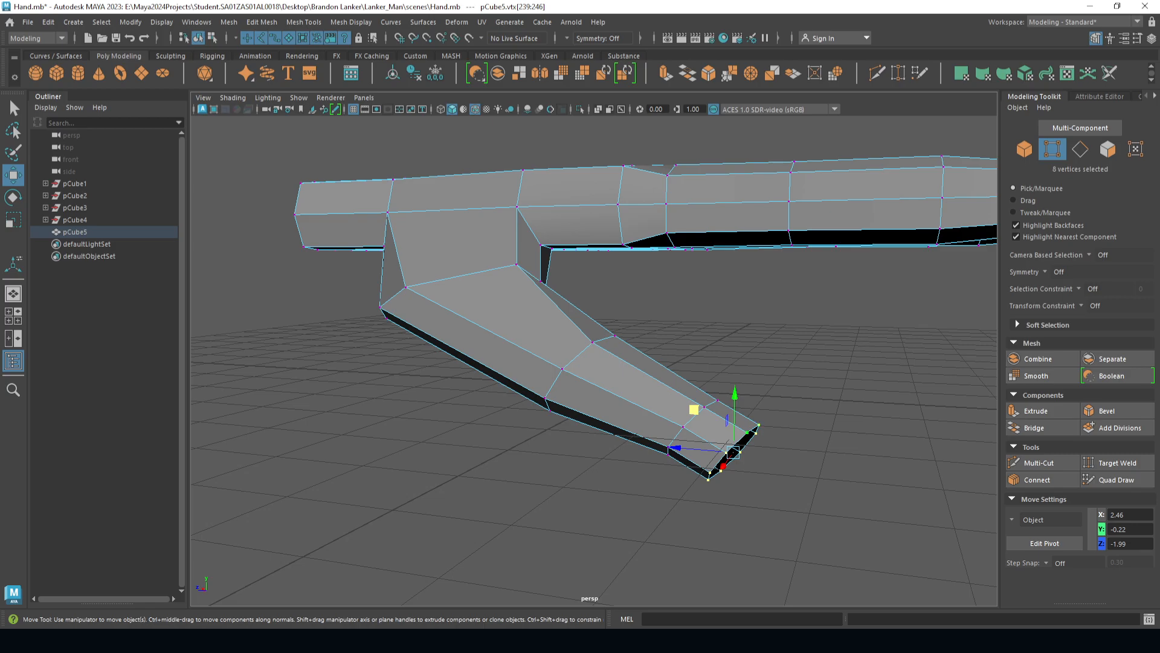
pyautogui.keyDown('shift'); pyautogui.rightClick(748, 430); pyautogui.keyUp('shift')
pyautogui.keyDown('shift'); pyautogui.moveTo(747, 430); pyautogui.dragTo(757, 364, button='right'); pyautogui.keyUp('shift')
pyautogui.keyDown('alt'); pyautogui.moveTo(719, 393); pyautogui.dragTo(625, 390); pyautogui.keyUp('alt')
pyautogui.scroll(-5, 711, 399)
# - Select the outer thumb segment's vertices and move them outward and up in the XY plane
pyautogui.click(737, 392)
pyautogui.scroll(2, 558, 302)
pyautogui.moveTo(384, 439); pyautogui.dragTo(531, 287)
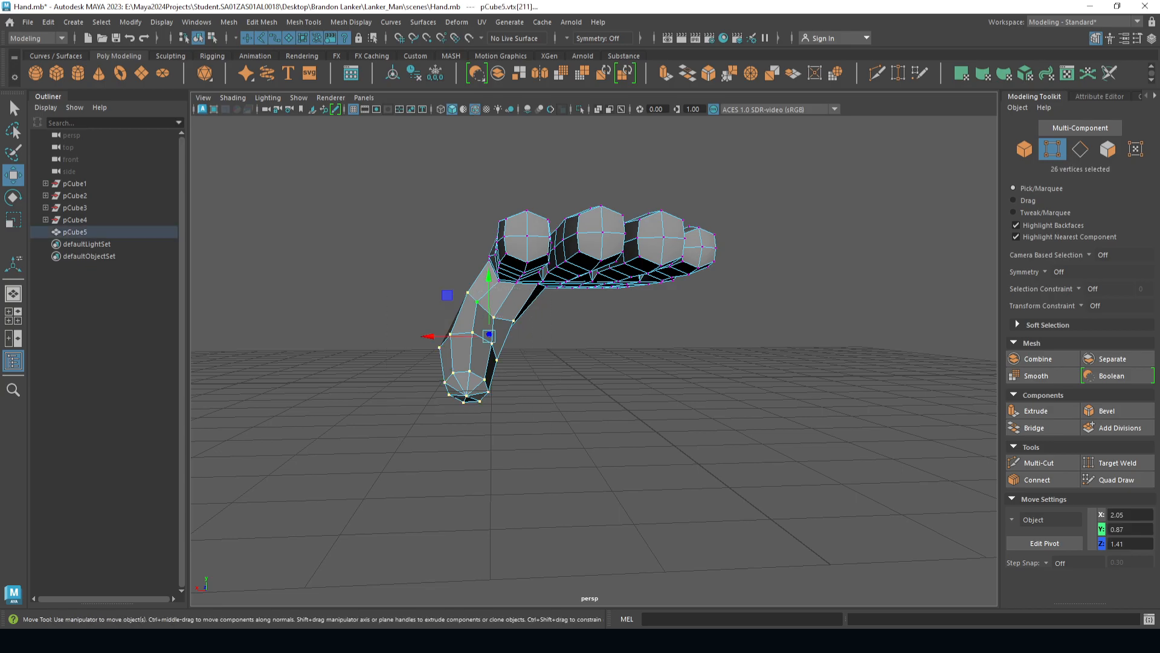
pyautogui.keyDown('alt'); pyautogui.moveTo(458, 280); pyautogui.dragTo(520, 316); pyautogui.keyUp('alt')
pyautogui.moveTo(538, 380); pyautogui.dragTo(723, 489)
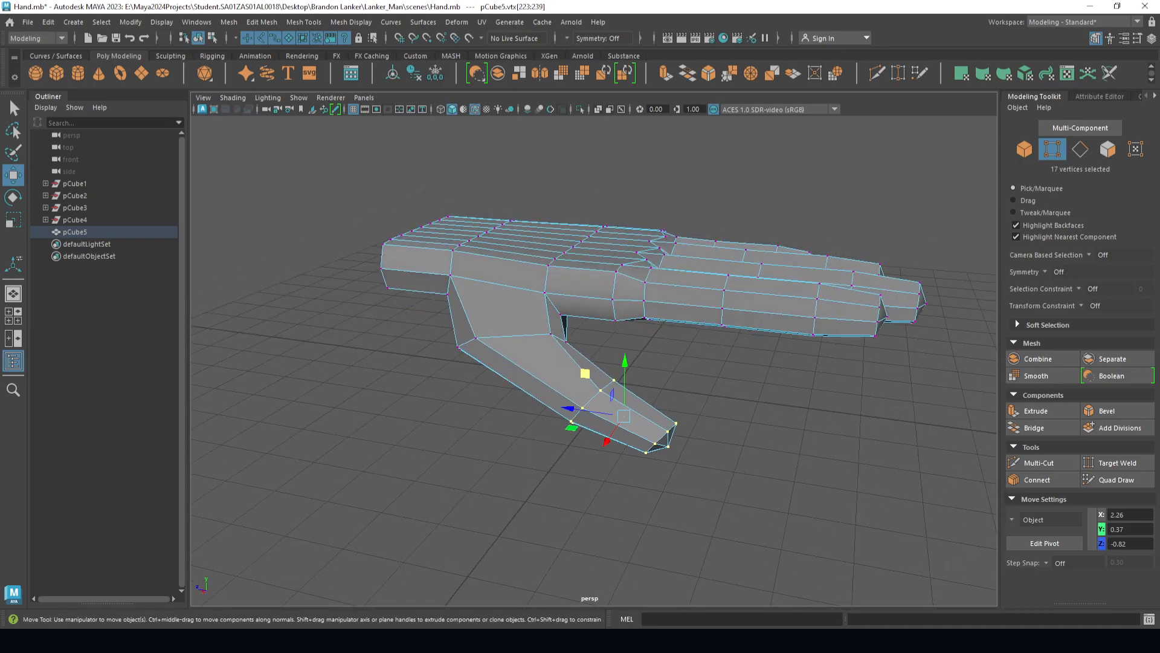
pyautogui.keyDown('alt'); pyautogui.moveTo(677, 411); pyautogui.dragTo(532, 441); pyautogui.keyUp('alt')
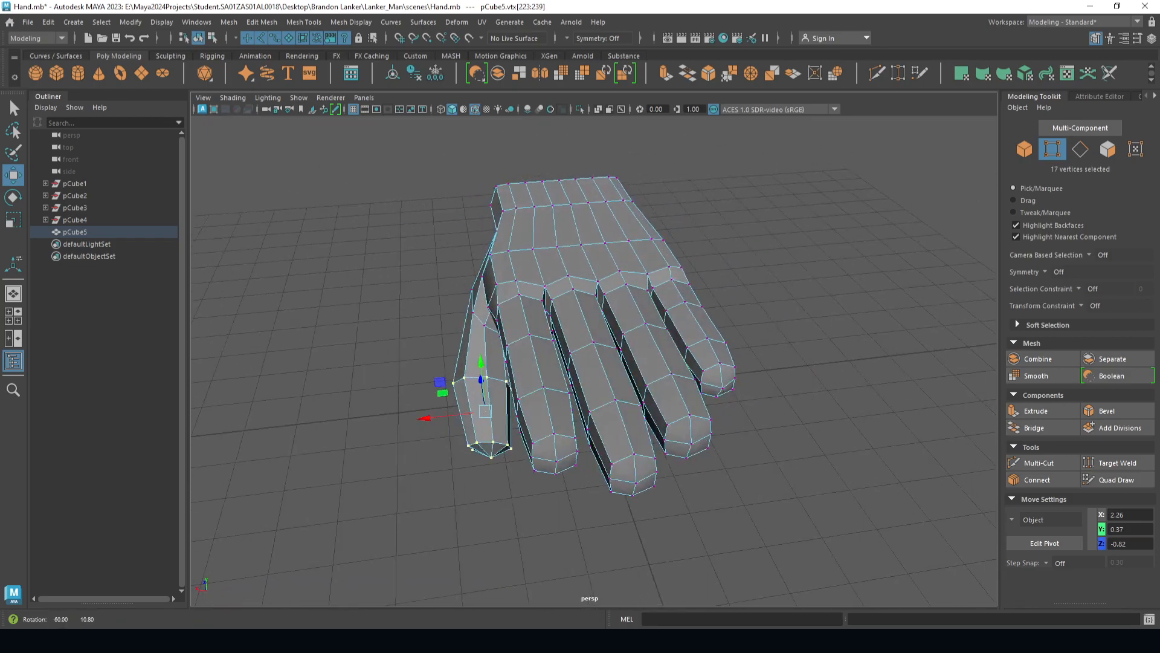
pyautogui.moveTo(439, 382); pyautogui.dragTo(393, 242)
# - Move the edge on the inner side of the thumb base to about X 1.81, Y 1.61
pyautogui.scroll(3, 436, 333)
pyautogui.keyDown('alt'); pyautogui.moveTo(435, 333); pyautogui.dragTo(426, 393); pyautogui.keyUp('alt')
pyautogui.scroll(3, 456, 335)
pyautogui.moveTo(422, 283); pyautogui.dragTo(422, 250, button='right')
pyautogui.click(434, 366)
pyautogui.keyDown('alt'); pyautogui.moveTo(434, 366); pyautogui.dragTo(511, 400); pyautogui.keyUp('alt')
pyautogui.moveTo(576, 369); pyautogui.dragTo(575, 348)
pyautogui.keyDown('alt'); pyautogui.moveTo(575, 348); pyautogui.dragTo(489, 294); pyautogui.keyUp('alt')
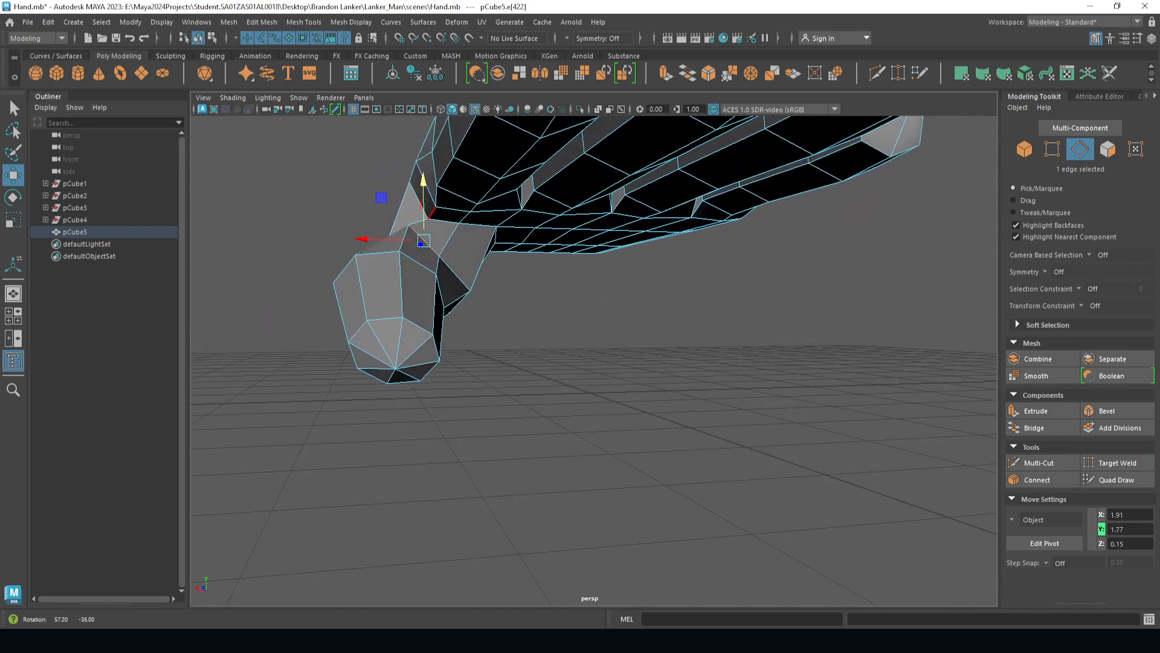
pyautogui.moveTo(380, 197); pyautogui.dragTo(391, 212)
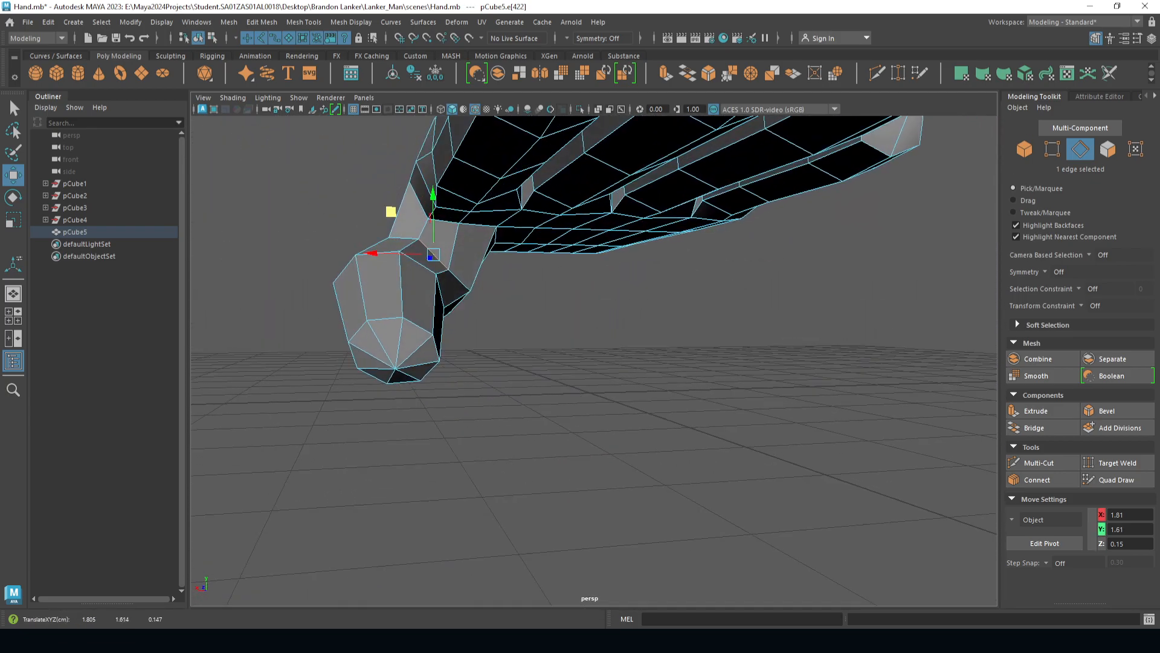
# - Select the faces around the thumb tip and shift them outward and up in the XY plane
pyautogui.moveTo(400, 379); pyautogui.dragTo(400, 396, button='right')
pyautogui.press('q')
pyautogui.click(414, 341)
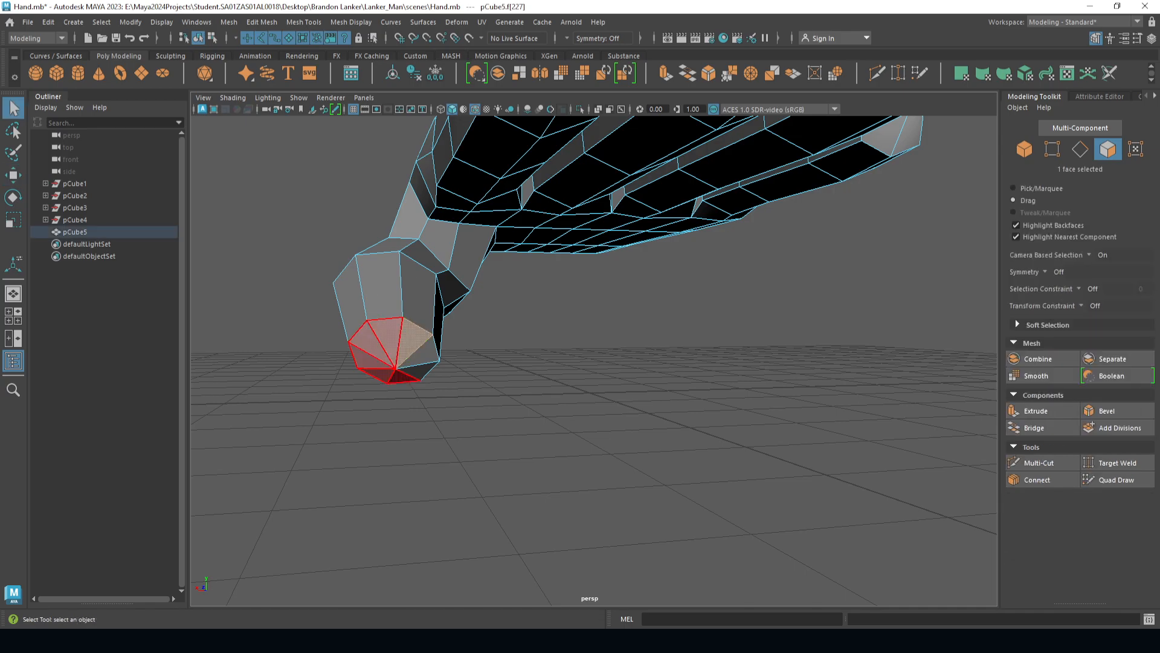
pyautogui.moveTo(403, 378); pyautogui.dragTo(424, 354)
pyautogui.press('w')
pyautogui.moveTo(351, 310); pyautogui.dragTo(328, 294)
# - Select the thumb's outer faces, exclude the unwanted palm faces, and reposition them in the XY plane
pyautogui.keyDown('alt'); pyautogui.moveTo(400, 278); pyautogui.dragTo(888, 284); pyautogui.keyUp('alt')
pyautogui.keyDown('alt'); pyautogui.moveTo(808, 301); pyautogui.dragTo(670, 261, button='middle'); pyautogui.keyUp('alt')
pyautogui.keyDown('alt'); pyautogui.moveTo(671, 262); pyautogui.dragTo(696, 231); pyautogui.keyUp('alt')
pyautogui.moveTo(742, 363); pyautogui.dragTo(514, 195)
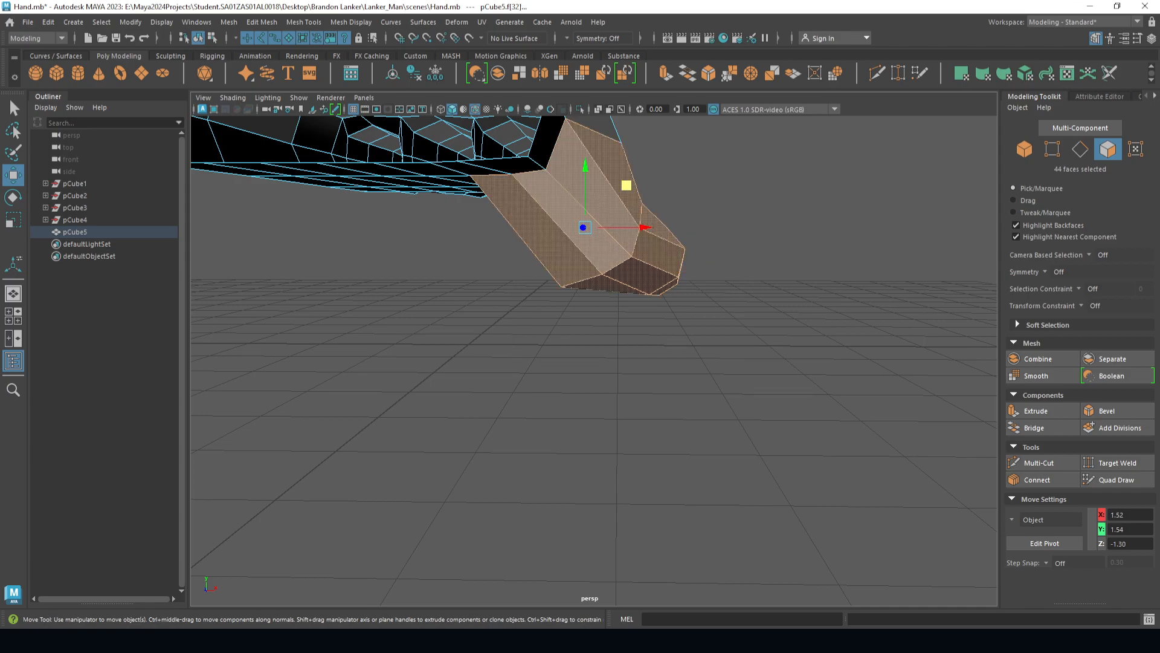
pyautogui.keyDown('ctrl'); pyautogui.moveTo(448, 225); pyautogui.dragTo(429, 187); pyautogui.keyUp('ctrl')
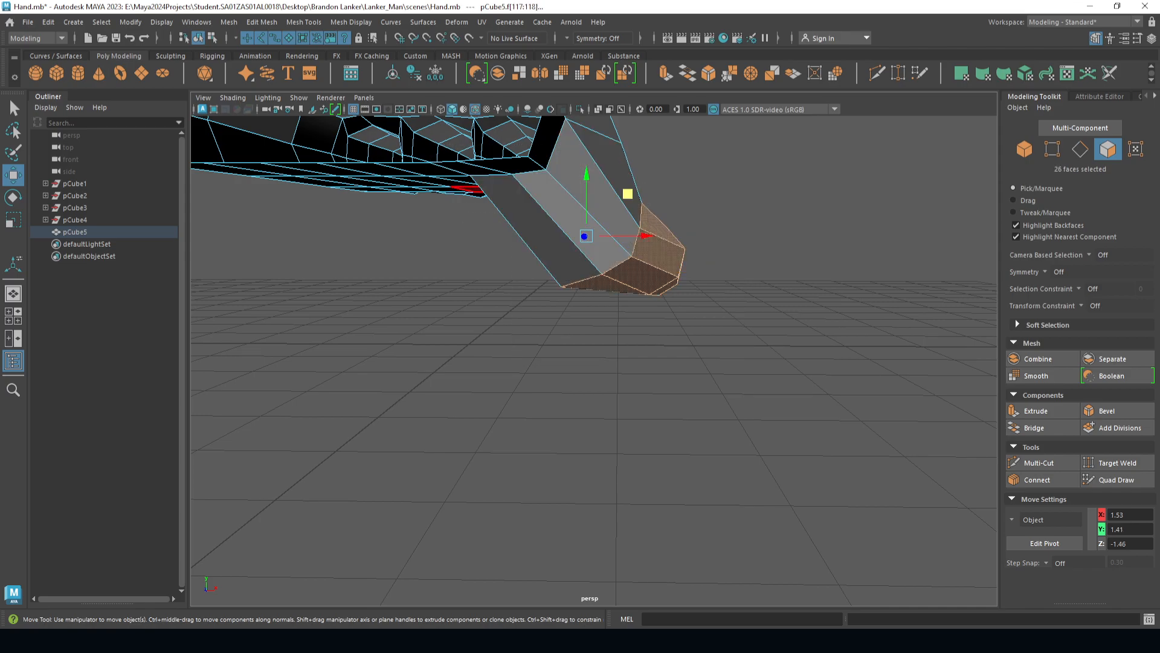
pyautogui.moveTo(628, 194); pyautogui.dragTo(360, 181)
# - Refine the selection to the 24 thumb faces, move them to about X 2.69, Y 1.57, Z 0.51, and deselect them
pyautogui.scroll(-5, 393, 235)
pyautogui.keyDown('alt'); pyautogui.moveTo(471, 248); pyautogui.dragTo(417, 206); pyautogui.keyUp('alt')
pyautogui.moveTo(551, 217)
pyautogui.mouseDown()
pyautogui.moveTo(578, 243)
pyautogui.moveTo(552, 226)
pyautogui.mouseUp()
pyautogui.keyDown('ctrl'); pyautogui.moveTo(638, 146); pyautogui.dragTo(723, 201); pyautogui.keyUp('ctrl')
pyautogui.keyDown('alt'); pyautogui.moveTo(695, 211); pyautogui.dragTo(1060, 256); pyautogui.keyUp('alt')
pyautogui.moveTo(657, 264); pyautogui.dragTo(686, 391)
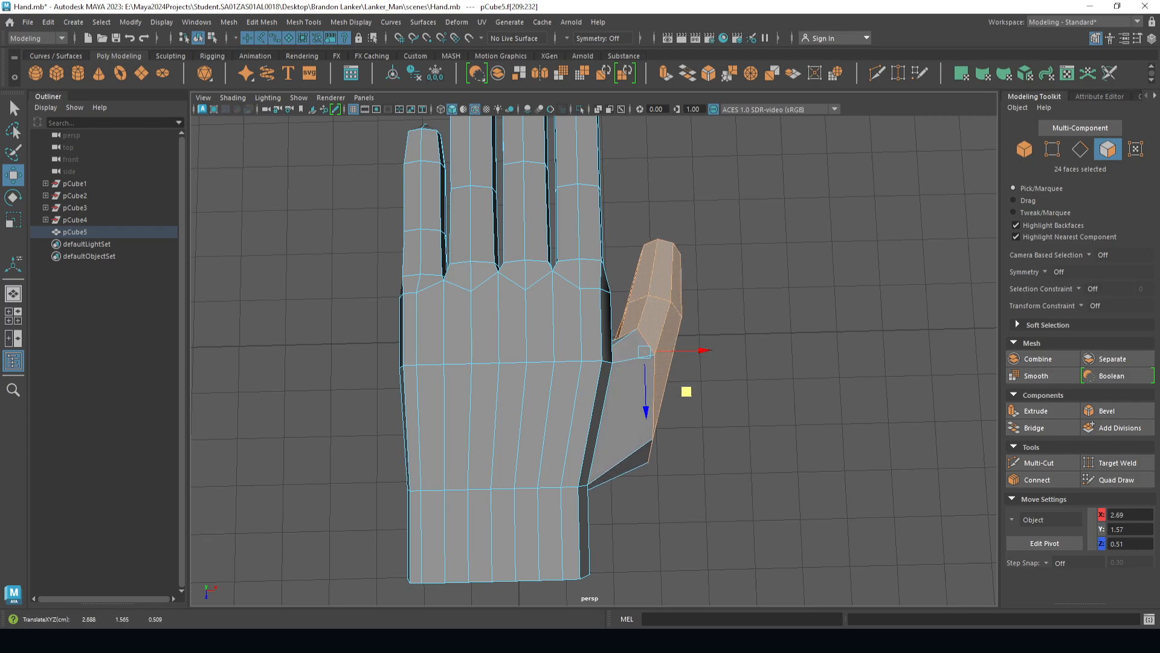
pyautogui.click(743, 375)
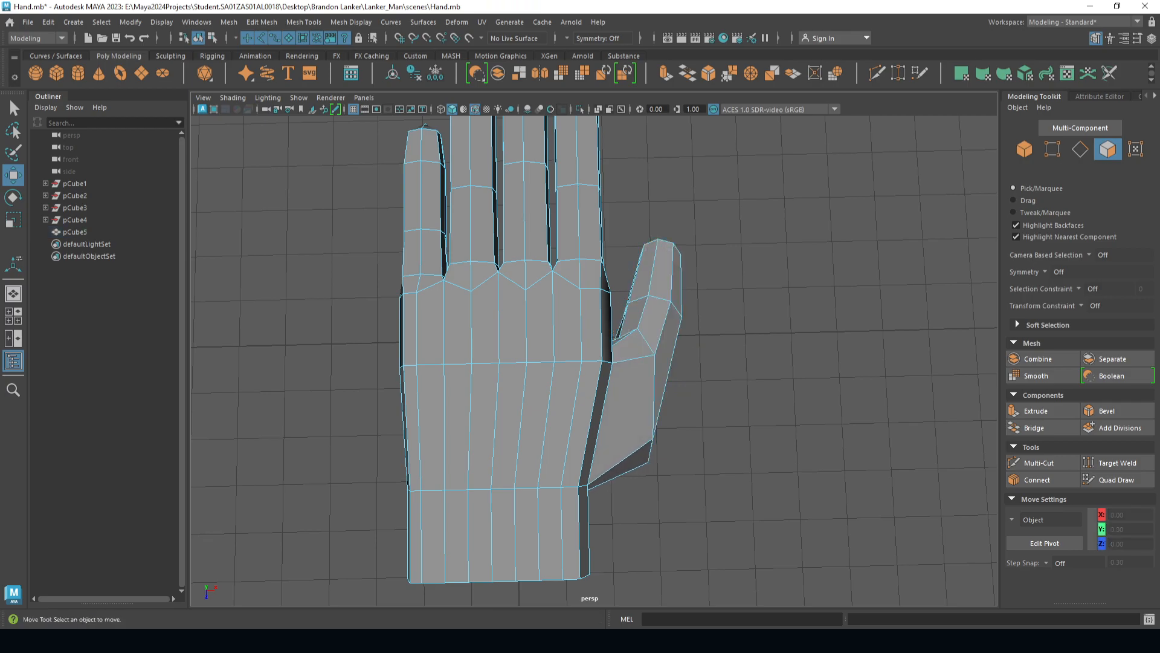
# - Undo the last change, clear the selection, and select the edges along the thumb base beside the wrist
pyautogui.hotkey('ctrl', 'z')
pyautogui.moveTo(687, 392); pyautogui.dragTo(538, 335)
pyautogui.moveTo(526, 254); pyautogui.dragTo(526, 214, button='right')
pyautogui.click(524, 262)
pyautogui.keyDown('alt'); pyautogui.moveTo(576, 289); pyautogui.dragTo(638, 261); pyautogui.keyUp('alt')
pyautogui.keyDown('shift'); pyautogui.doubleClick(513, 230); pyautogui.keyUp('shift')
pyautogui.keyDown('alt'); pyautogui.moveTo(514, 231); pyautogui.dragTo(665, 200); pyautogui.keyUp('alt')
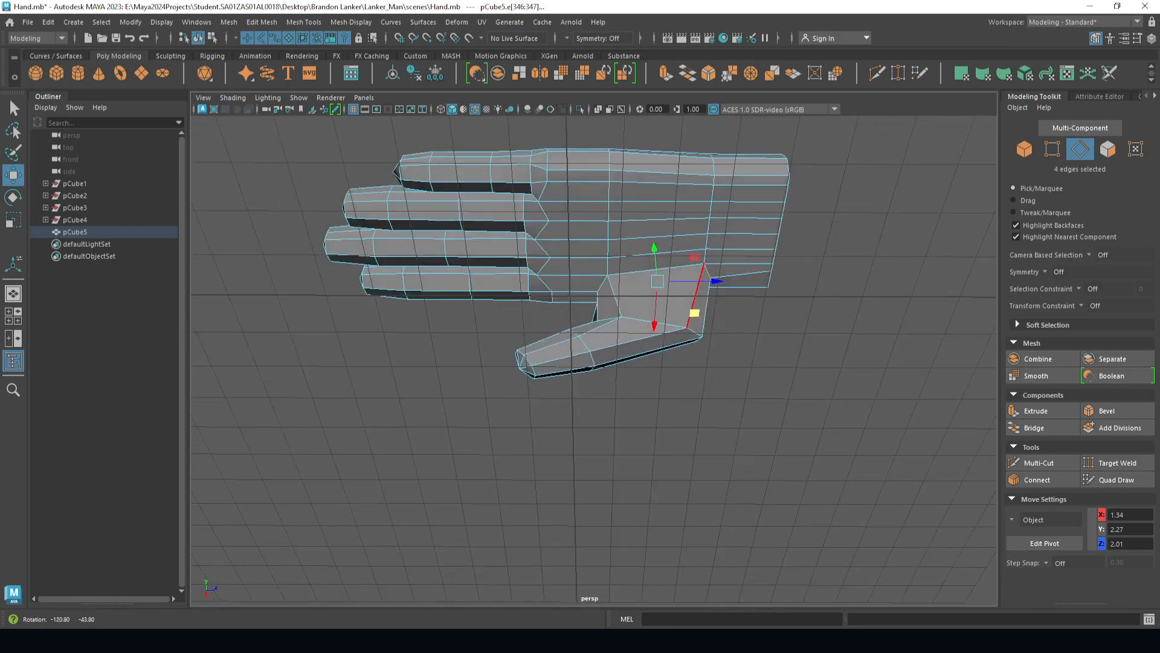
pyautogui.keyDown('shift'); pyautogui.doubleClick(603, 284); pyautogui.keyUp('shift')
pyautogui.keyDown('alt'); pyautogui.moveTo(602, 284); pyautogui.dragTo(626, 586); pyautogui.keyUp('alt')
pyautogui.keyDown('alt'); pyautogui.moveTo(620, 459); pyautogui.dragTo(596, 553); pyautogui.keyUp('alt')
pyautogui.moveTo(728, 402); pyautogui.dragTo(1052, 302)
# - Select the 17 vertices of the thumb's end section and move them to about X 2.90, Y 1.44, Z -0.45
pyautogui.keyDown('alt'); pyautogui.moveTo(483, 302); pyautogui.dragTo(635, 269); pyautogui.keyUp('alt')
pyautogui.moveTo(639, 200); pyautogui.dragTo(275, 202)
pyautogui.scroll(5, 284, 175)
pyautogui.keyDown('alt'); pyautogui.moveTo(275, 202); pyautogui.dragTo(266, 256, button='middle'); pyautogui.keyUp('alt')
pyautogui.keyDown('alt'); pyautogui.moveTo(532, 363); pyautogui.dragTo(559, 320); pyautogui.keyUp('alt')
pyautogui.press('q')
pyautogui.click(610, 231)
pyautogui.keyDown('shift'); pyautogui.click(613, 231); pyautogui.keyUp('shift')
pyautogui.press('w')
pyautogui.moveTo(544, 227); pyautogui.dragTo(514, 246)
pyautogui.moveTo(483, 196); pyautogui.dragTo(445, 190, button='right')
pyautogui.click(375, 305)
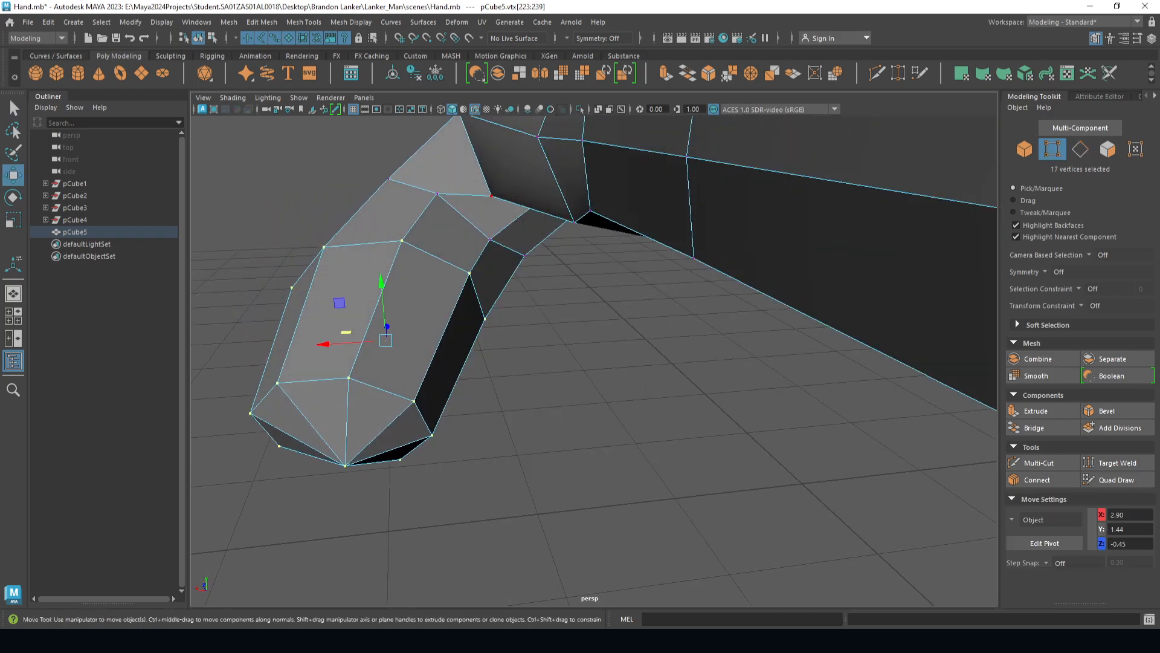
# - Move the vertex in the crook between thumb and palm to about X 2.18, Y 2.06, Z 0.75, and deselect it
pyautogui.press('f')
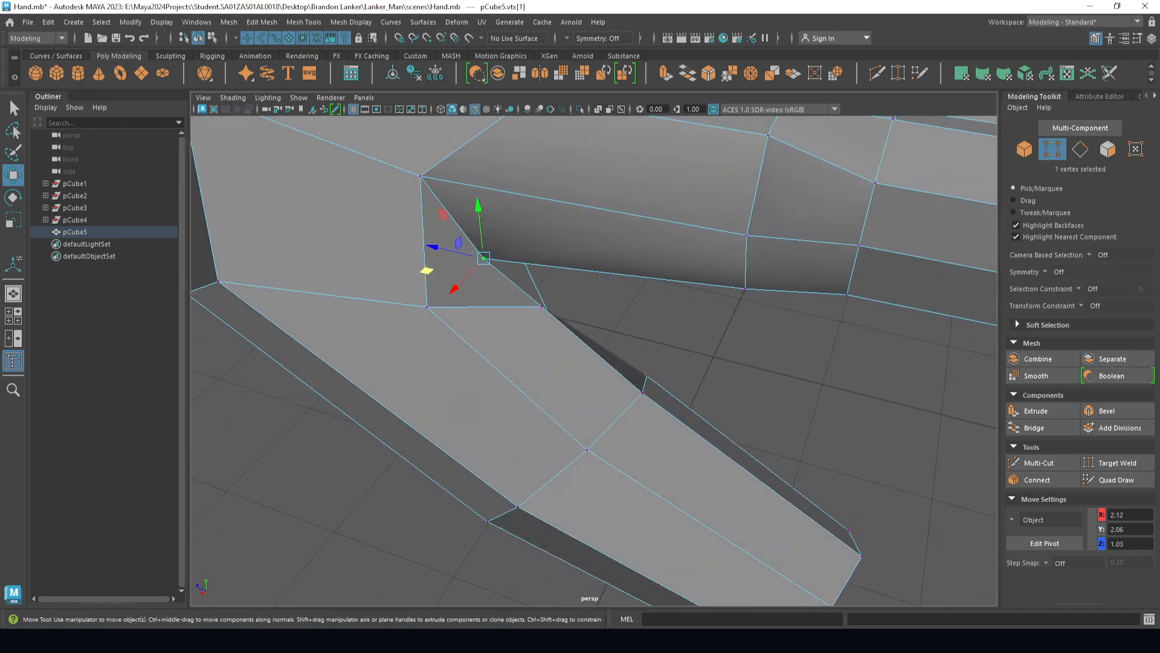
pyautogui.scroll(-5, 593, 359)
pyautogui.moveTo(453, 345); pyautogui.dragTo(525, 373)
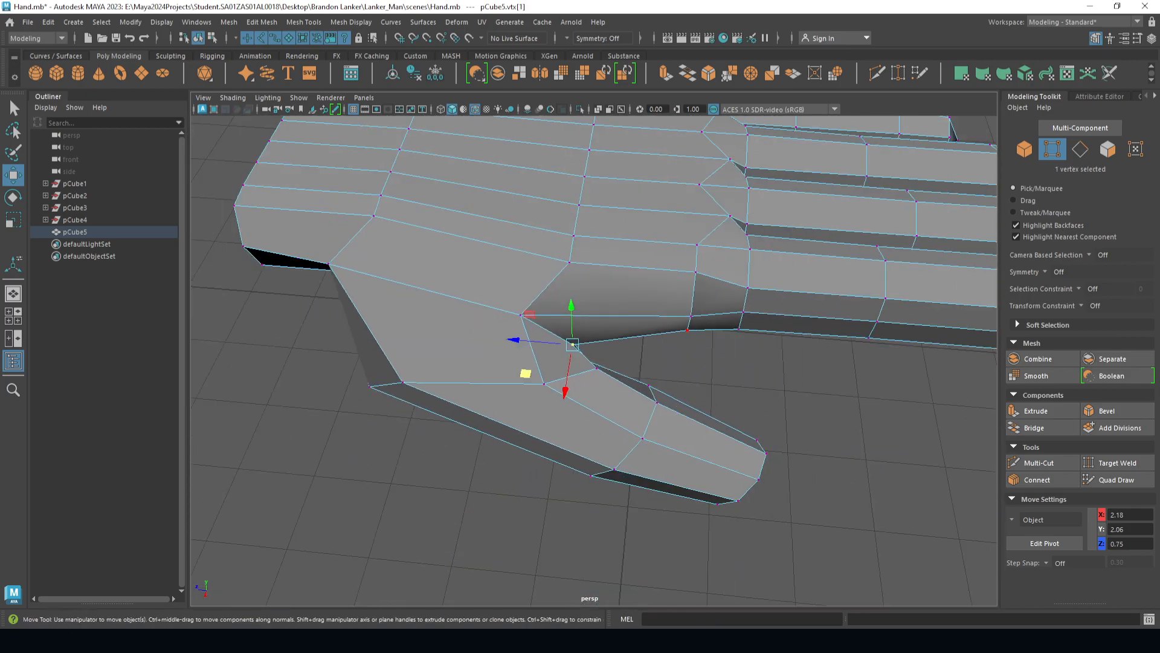
pyautogui.click(695, 375)
# - Reposition the upper vertex on the inner side of the thumb base to about X 2.44, Y 2.04, Z 0.44, and deselect it
pyautogui.keyDown('alt'); pyautogui.moveTo(695, 375); pyautogui.dragTo(437, 228); pyautogui.keyUp('alt')
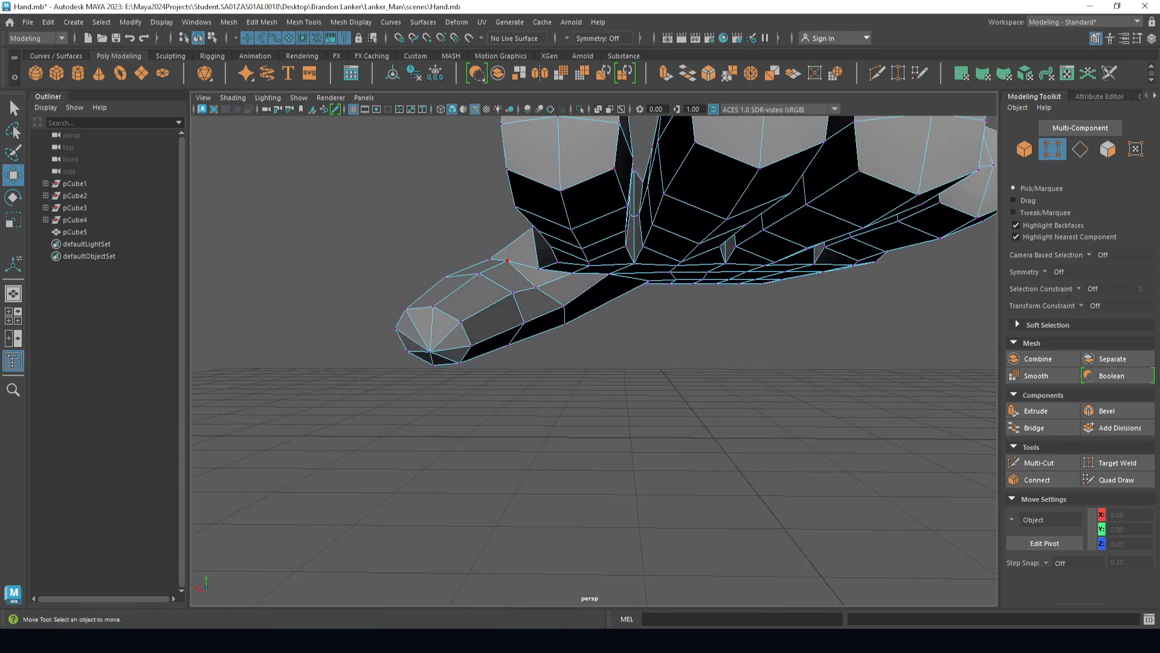
pyautogui.click(507, 261)
pyautogui.keyDown('alt'); pyautogui.moveTo(507, 260); pyautogui.dragTo(568, 278); pyautogui.keyUp('alt')
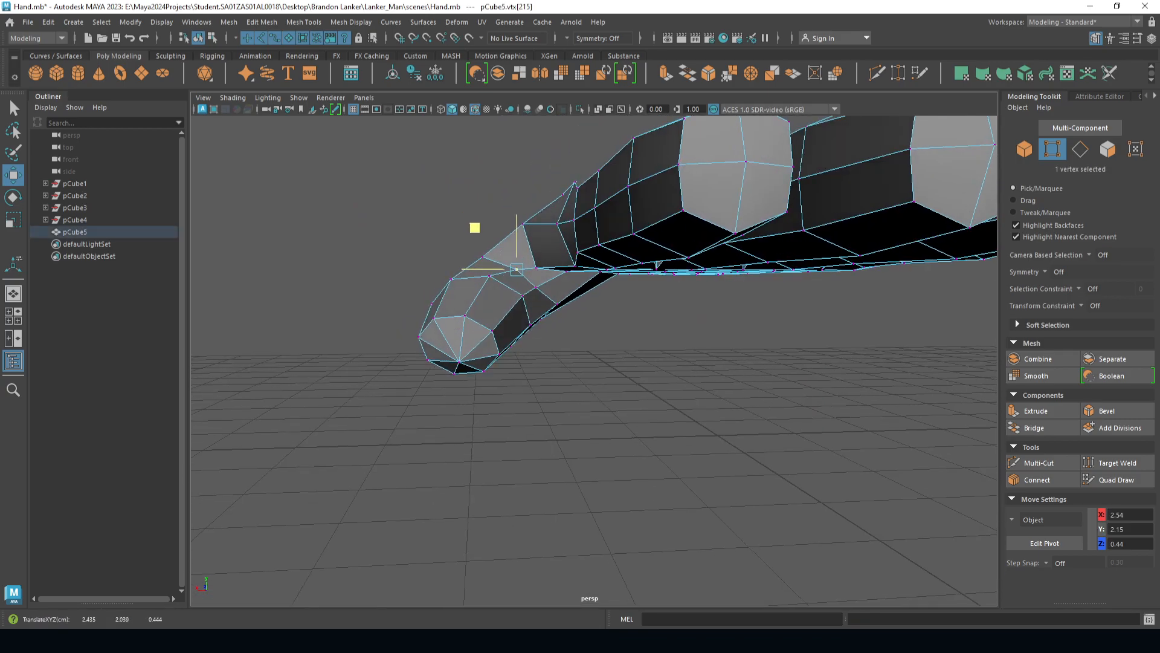
pyautogui.click(435, 223)
pyautogui.keyDown('alt'); pyautogui.moveTo(435, 224); pyautogui.dragTo(565, 224); pyautogui.keyUp('alt')
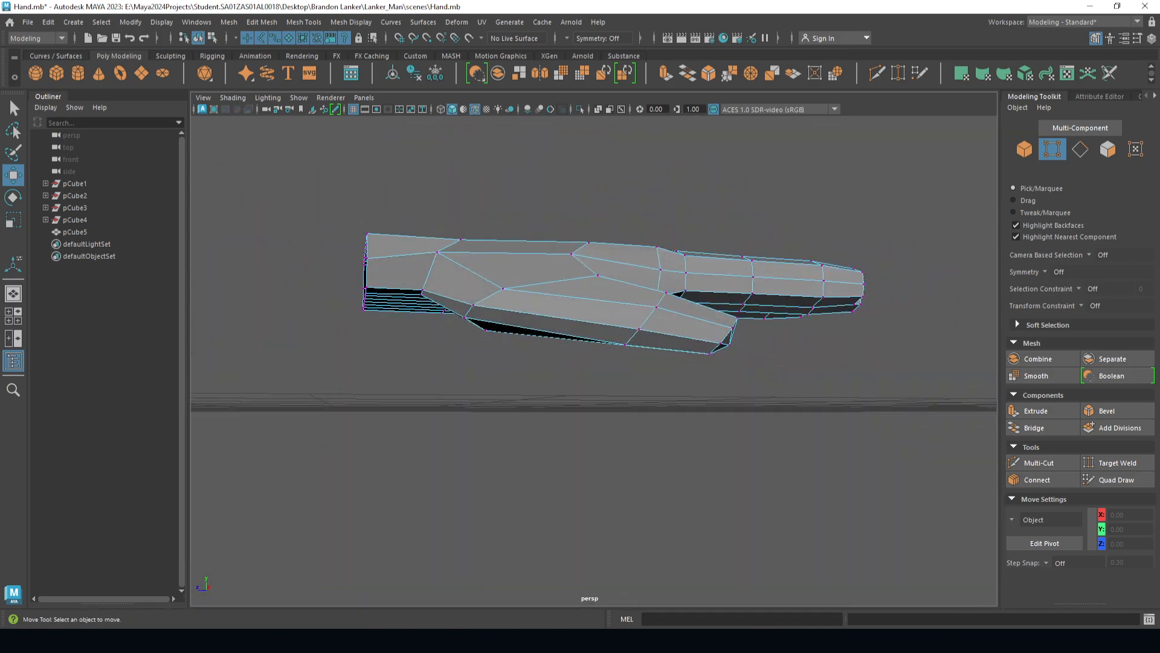
# - Select three knuckle vertices on the back of the hand and shift them along Z to about X 0.49, Y 3.02, Z -0.50
pyautogui.scroll(2, 514, 236)
pyautogui.click(403, 228)
pyautogui.moveTo(394, 250); pyautogui.dragTo(395, 217, button='right')
pyautogui.moveTo(395, 252); pyautogui.dragTo(454, 217)
pyautogui.click(742, 263)
pyautogui.keyDown('alt'); pyautogui.moveTo(742, 263); pyautogui.dragTo(973, 344); pyautogui.keyUp('alt')
pyautogui.scroll(5, 665, 302)
pyautogui.moveTo(608, 262); pyautogui.dragTo(565, 263, button='right')
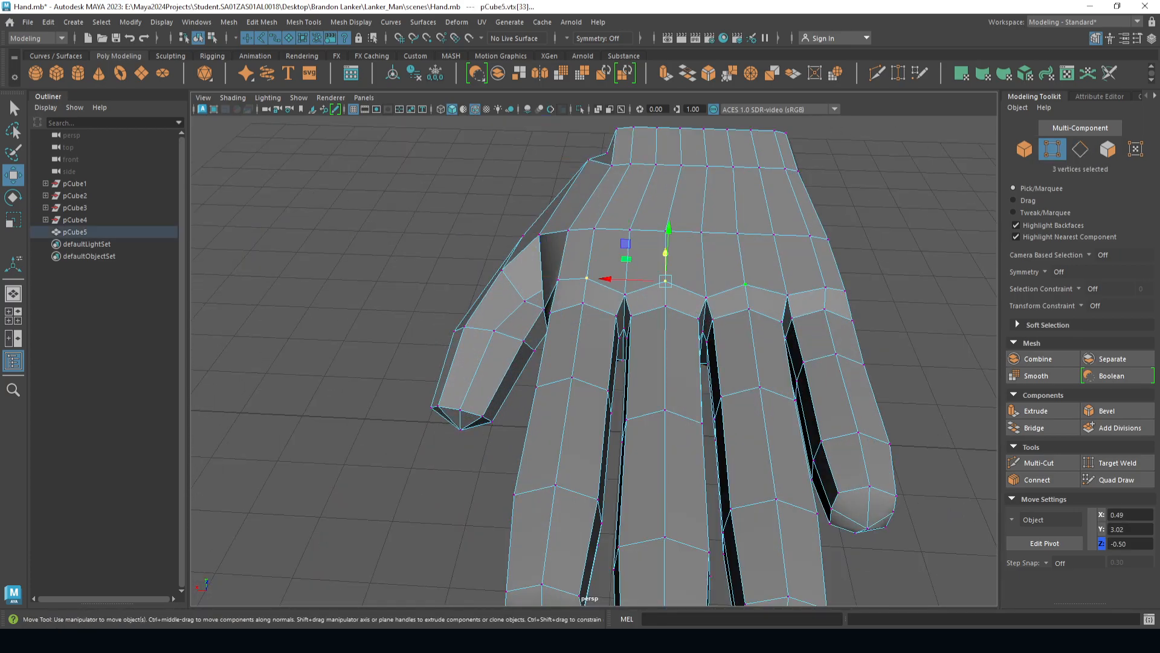
pyautogui.keyDown('alt'); pyautogui.moveTo(665, 302); pyautogui.dragTo(604, 278); pyautogui.keyUp('alt')
pyautogui.click(549, 256)
pyautogui.moveTo(562, 240); pyautogui.dragTo(535, 241)
pyautogui.keyDown('alt'); pyautogui.moveTo(538, 247); pyautogui.dragTo(466, 290); pyautogui.keyUp('alt')
# - Select 12 vertices along the undersides of the four fingers and move them vertically to about Y 2.16
pyautogui.moveTo(605, 295); pyautogui.dragTo(655, 208, button='right')
pyautogui.rightClick(766, 218)
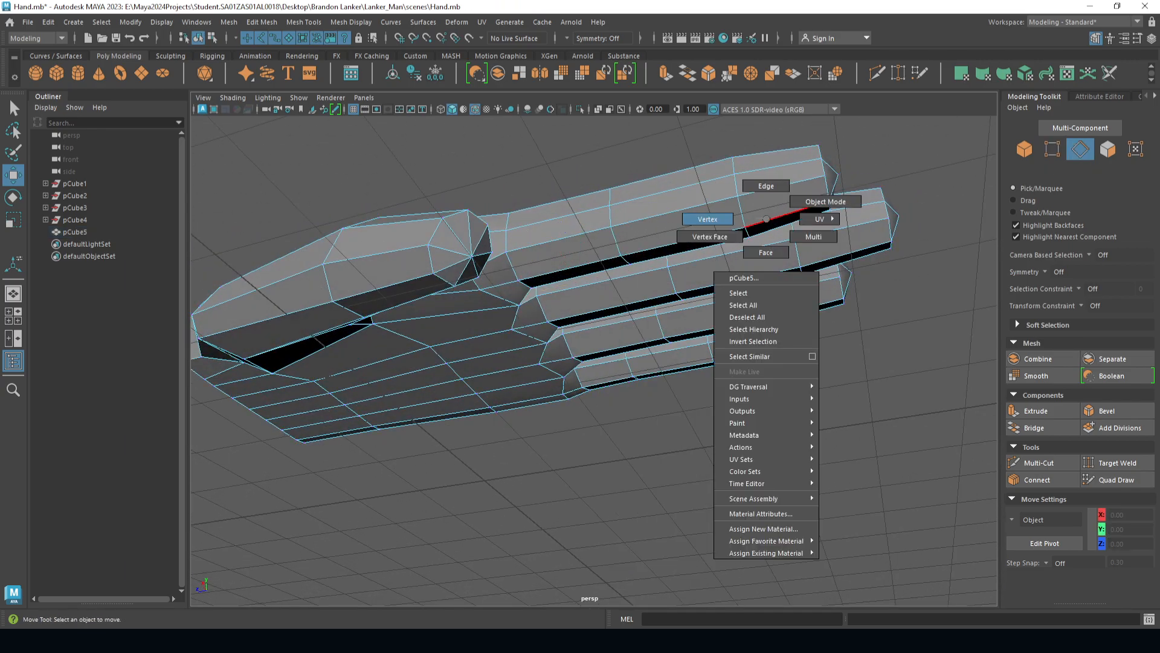
pyautogui.moveTo(767, 219); pyautogui.dragTo(756, 189, button='right')
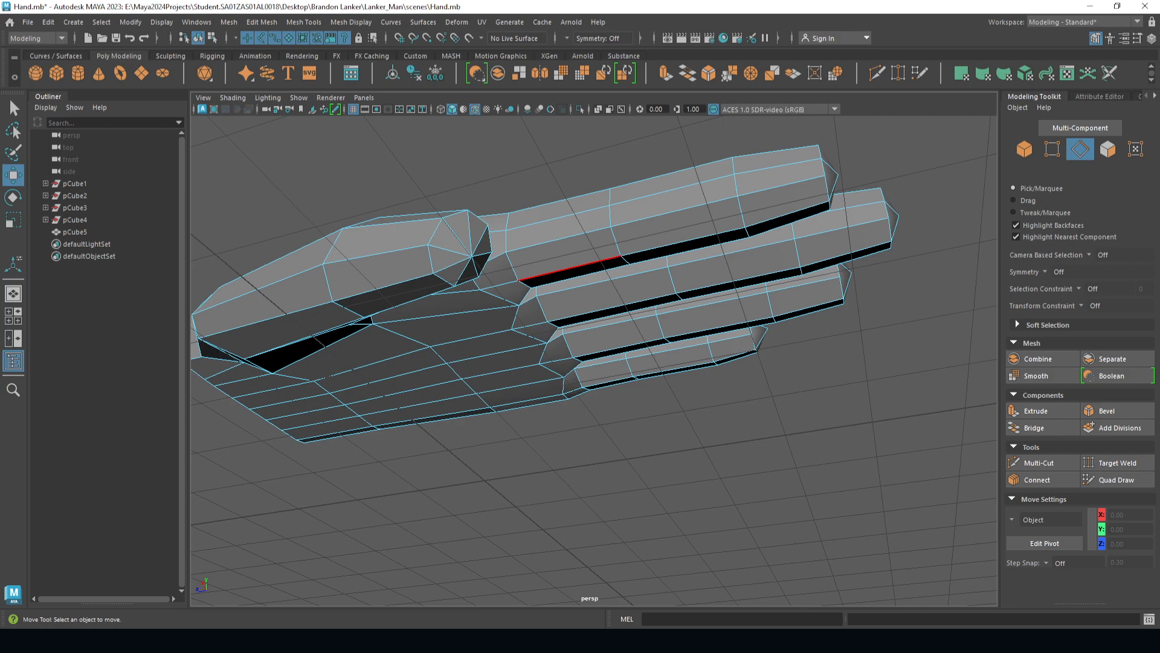
pyautogui.moveTo(585, 256); pyautogui.dragTo(525, 256, button='right')
pyautogui.press('q')
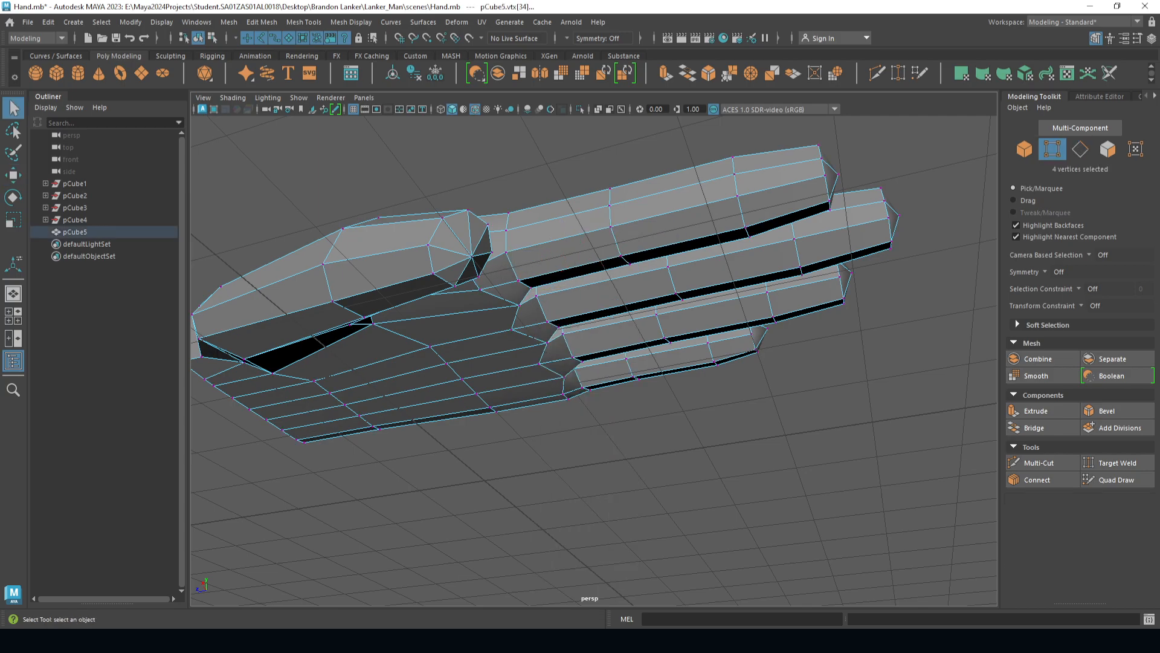
pyautogui.keyDown('shift'); pyautogui.click(829, 200); pyautogui.keyUp('shift')
pyautogui.keyDown('alt'); pyautogui.moveTo(830, 200); pyautogui.dragTo(659, 241); pyautogui.keyUp('alt')
pyautogui.keyDown('shift'); pyautogui.click(738, 174); pyautogui.keyUp('shift')
pyautogui.keyDown('alt'); pyautogui.moveTo(738, 175); pyautogui.dragTo(697, 216, button='middle'); pyautogui.keyUp('alt')
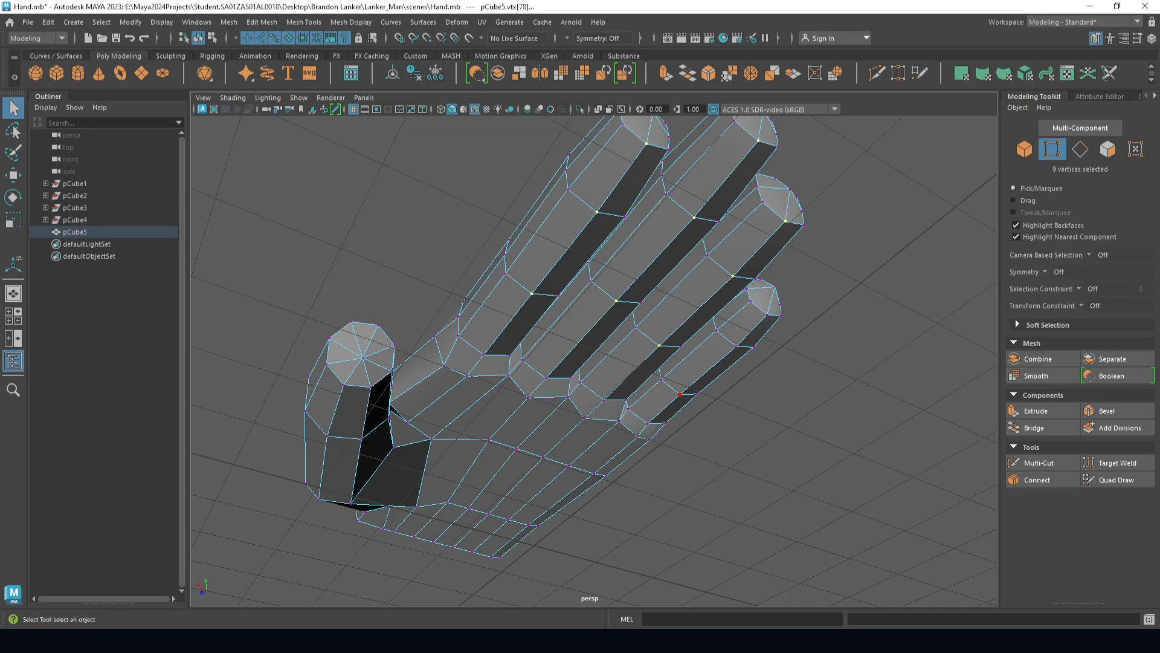
pyautogui.keyDown('shift'); pyautogui.click(767, 314); pyautogui.keyUp('shift')
pyautogui.keyDown('alt'); pyautogui.moveTo(767, 315); pyautogui.dragTo(686, 432); pyautogui.keyUp('alt')
pyautogui.press('w')
pyautogui.moveTo(641, 236); pyautogui.dragTo(781, 252)
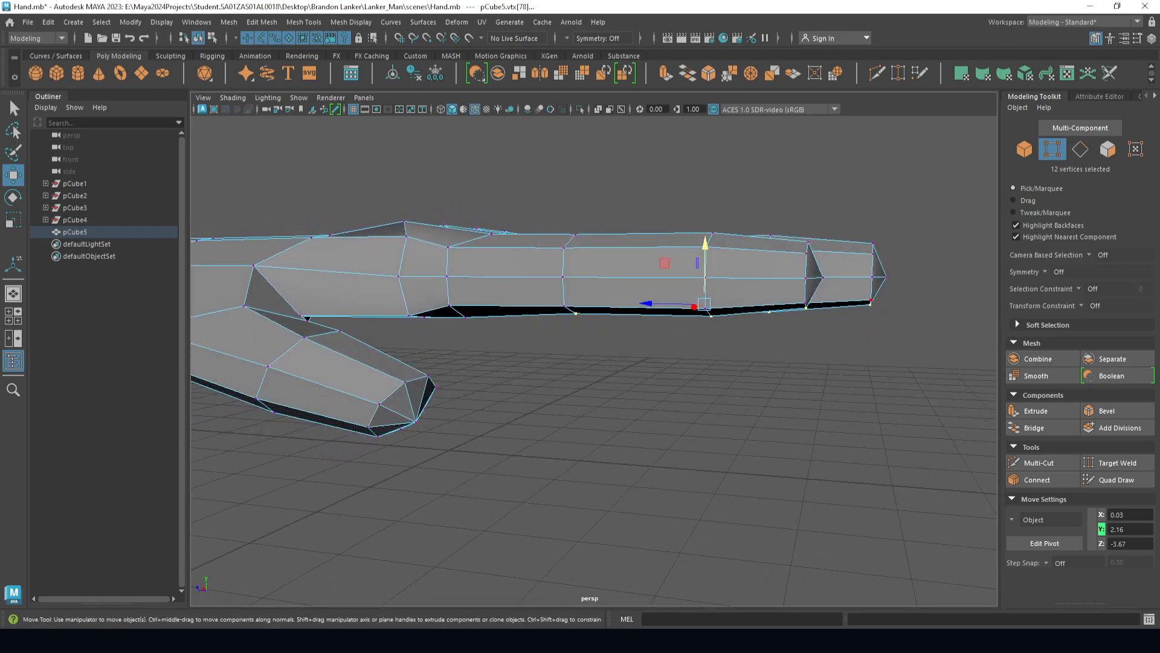
# - Adjust the four fingertip vertices vertically to about Y 2.63 and deselect them
pyautogui.moveTo(868, 299)
pyautogui.keyDown('alt'); pyautogui.mouseDown()
pyautogui.moveTo(719, 321)
pyautogui.moveTo(708, 269)
pyautogui.moveTo(767, 300)
pyautogui.moveTo(846, 302)
pyautogui.mouseUp(); pyautogui.keyUp('alt')
pyautogui.moveTo(766, 233); pyautogui.dragTo(766, 224)
pyautogui.moveTo(766, 224)
pyautogui.keyDown('alt'); pyautogui.mouseDown()
pyautogui.moveTo(792, 227)
pyautogui.moveTo(765, 223)
pyautogui.mouseUp(); pyautogui.keyUp('alt')
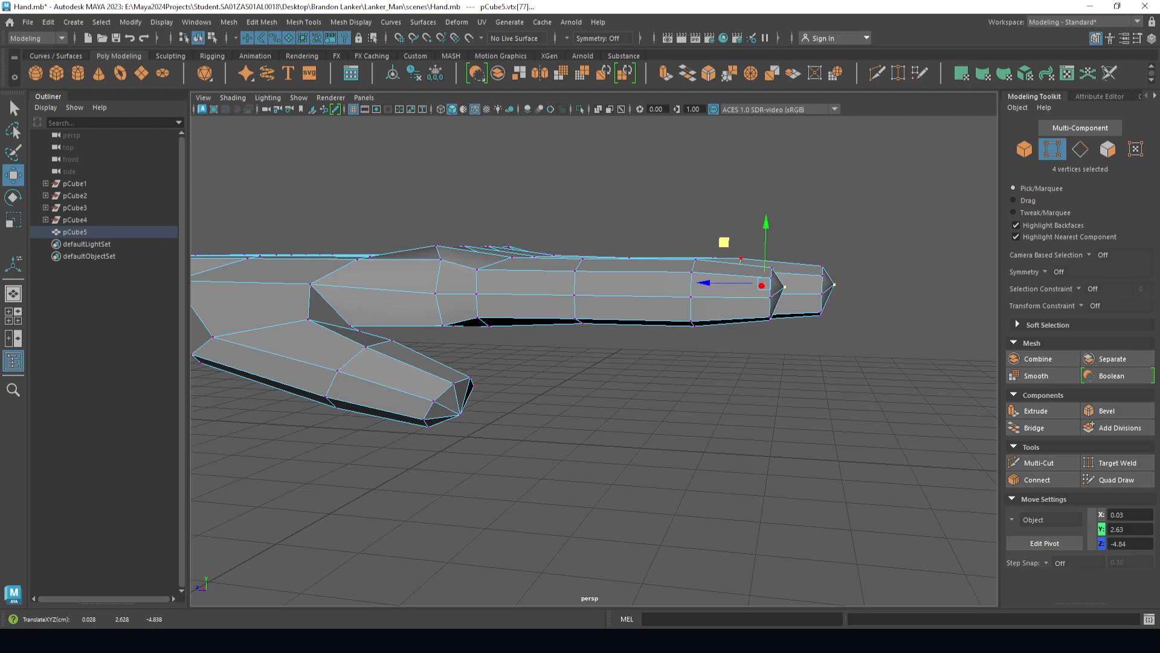
pyautogui.keyDown('alt'); pyautogui.moveTo(766, 225); pyautogui.dragTo(194, 402); pyautogui.keyUp('alt')
pyautogui.scroll(-6, 695, 447)
pyautogui.click(695, 459)
# - Select the 16 faces of the thumb's end segment and scale them
pyautogui.keyDown('alt'); pyautogui.moveTo(695, 338); pyautogui.dragTo(417, 238); pyautogui.keyUp('alt')
pyautogui.scroll(6, 417, 239)
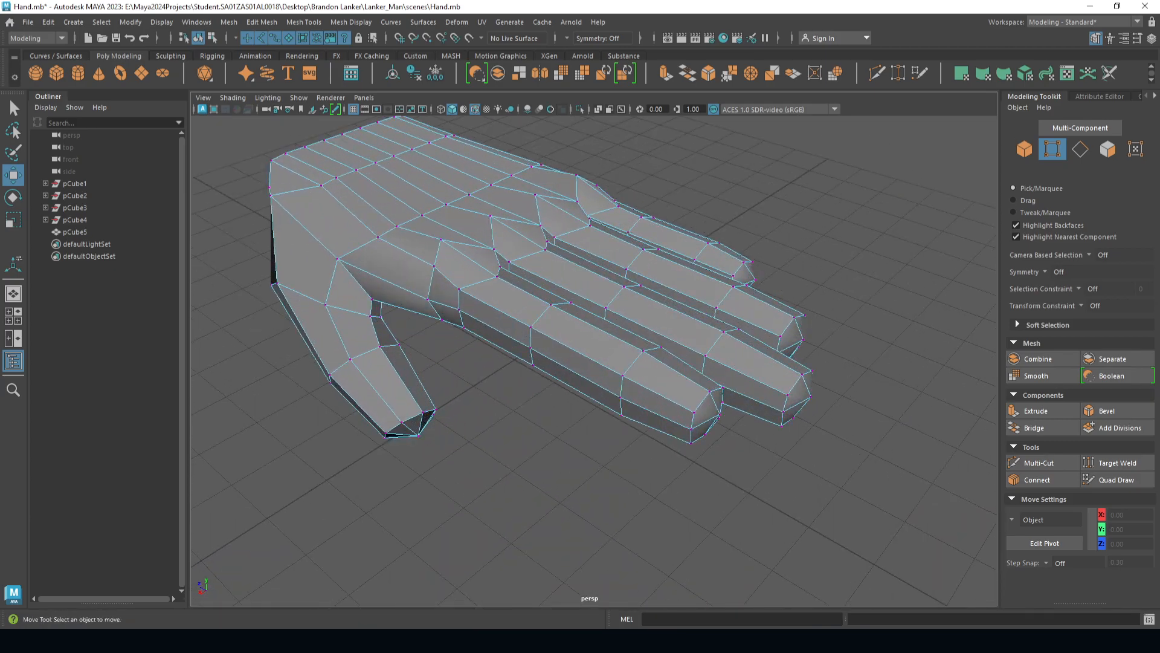
pyautogui.moveTo(434, 365); pyautogui.dragTo(330, 491)
pyautogui.moveTo(434, 291); pyautogui.dragTo(435, 317, button='right')
pyautogui.moveTo(334, 496); pyautogui.dragTo(332, 495)
pyautogui.press('r')
pyautogui.moveTo(389, 385); pyautogui.dragTo(478, 438)
pyautogui.keyDown('alt'); pyautogui.moveTo(478, 438); pyautogui.dragTo(604, 352, button='middle'); pyautogui.keyUp('alt')
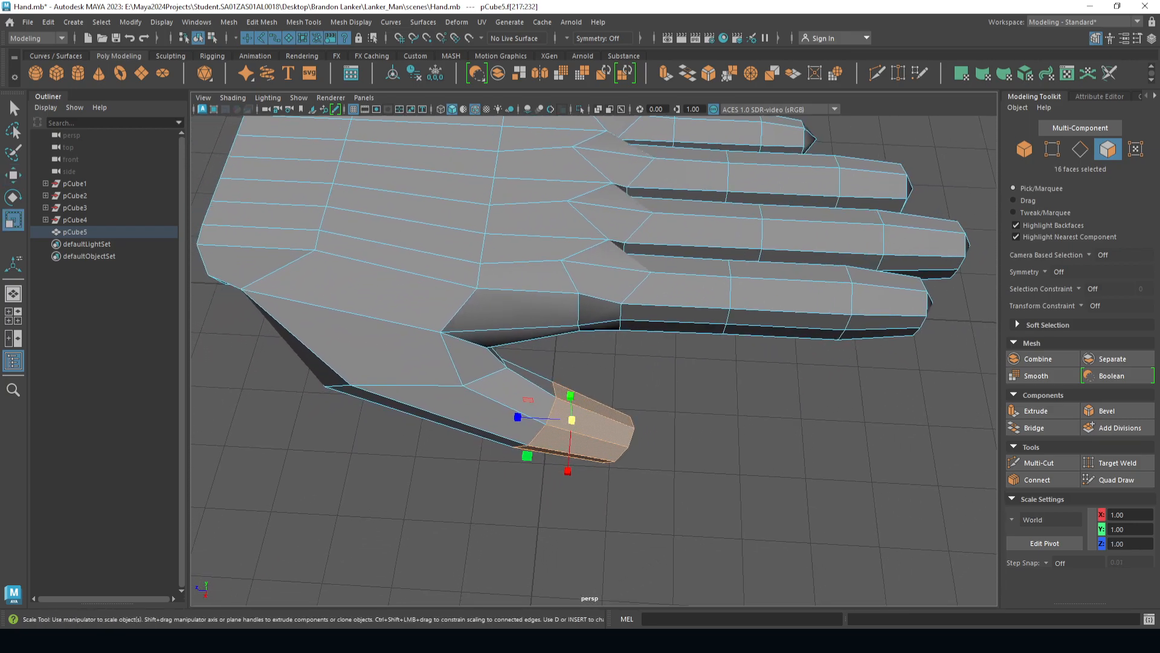
# - Select the palm-side face between thumb base and wrist, and reduce the soft selection falloff radius to about 0.0066
pyautogui.scroll(-2, 594, 361)
pyautogui.keyDown('alt'); pyautogui.moveTo(574, 386); pyautogui.dragTo(906, 307); pyautogui.keyUp('alt')
pyautogui.scroll(3, 594, 361)
pyautogui.keyDown('alt'); pyautogui.moveTo(716, 272); pyautogui.dragTo(675, 282, button='middle'); pyautogui.keyUp('alt')
pyautogui.moveTo(675, 283); pyautogui.dragTo(677, 318, button='right')
pyautogui.scroll(1, 689, 317)
pyautogui.keyDown('alt'); pyautogui.moveTo(689, 317); pyautogui.dragTo(661, 307); pyautogui.keyUp('alt')
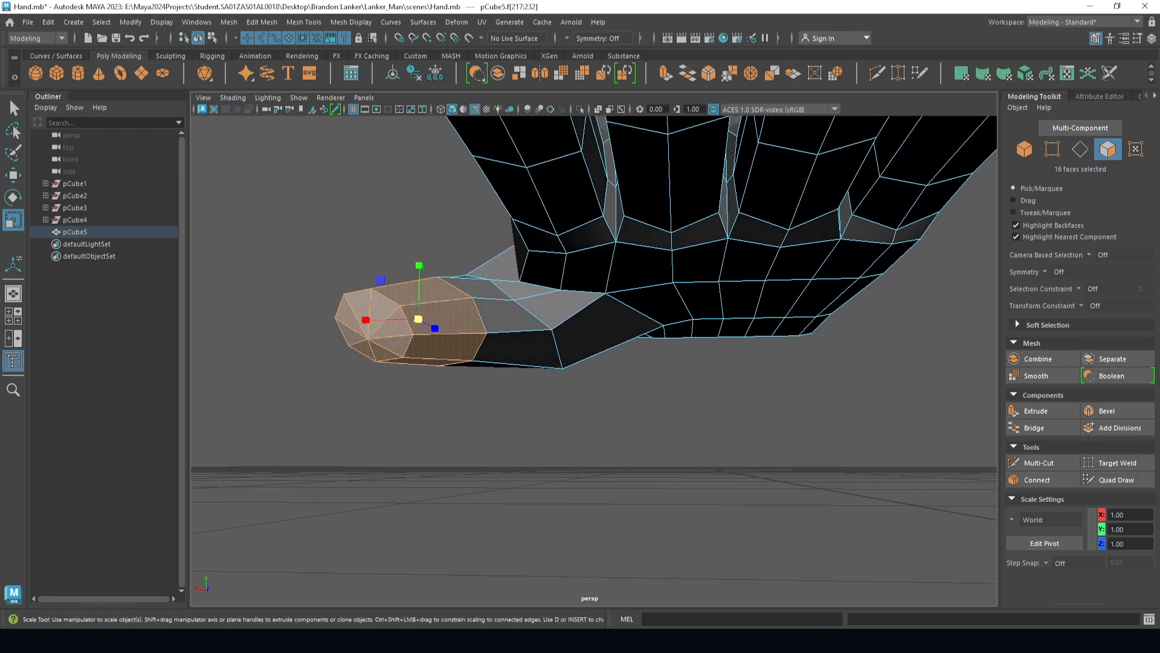
pyautogui.click(660, 306)
pyautogui.press('b')
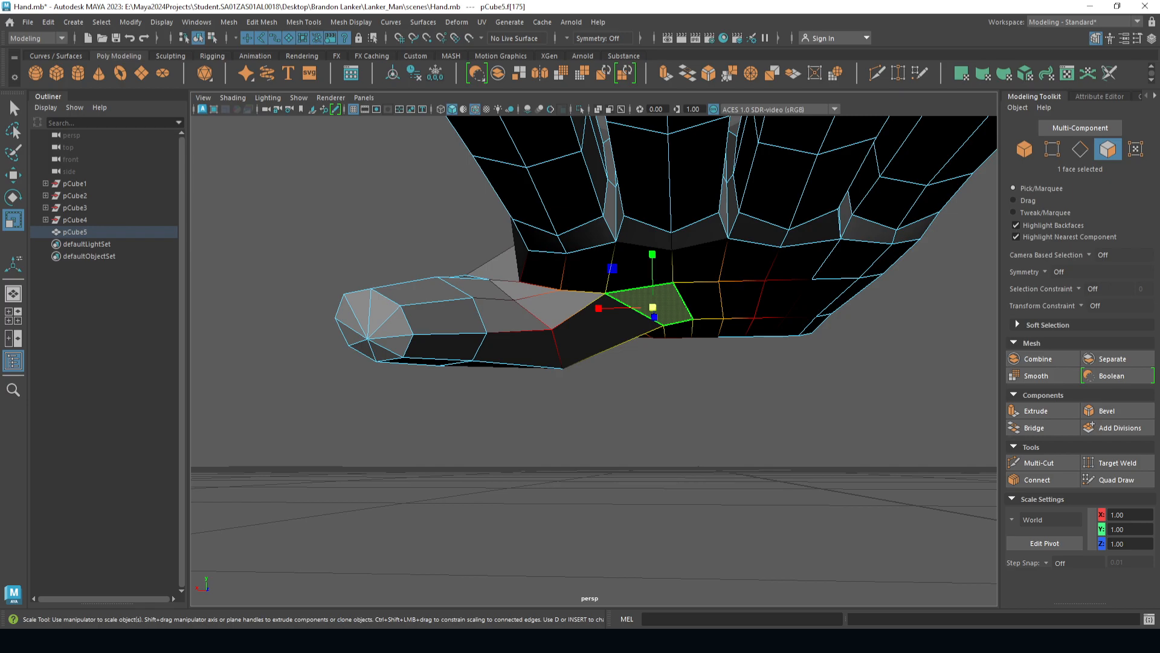
pyautogui.keyDown('alt'); pyautogui.moveTo(664, 305); pyautogui.dragTo(671, 227); pyautogui.keyUp('alt')
pyautogui.keyDown('alt'); pyautogui.moveTo(761, 461); pyautogui.dragTo(759, 355, button='middle'); pyautogui.keyUp('alt')
pyautogui.keyDown('alt'); pyautogui.moveTo(678, 451); pyautogui.dragTo(562, 463); pyautogui.keyUp('alt')
pyautogui.keyDown('alt'); pyautogui.moveTo(756, 242); pyautogui.dragTo(730, 330, button='middle'); pyautogui.keyUp('alt')
pyautogui.keyDown('alt'); pyautogui.moveTo(501, 293); pyautogui.dragTo(623, 302); pyautogui.keyUp('alt')
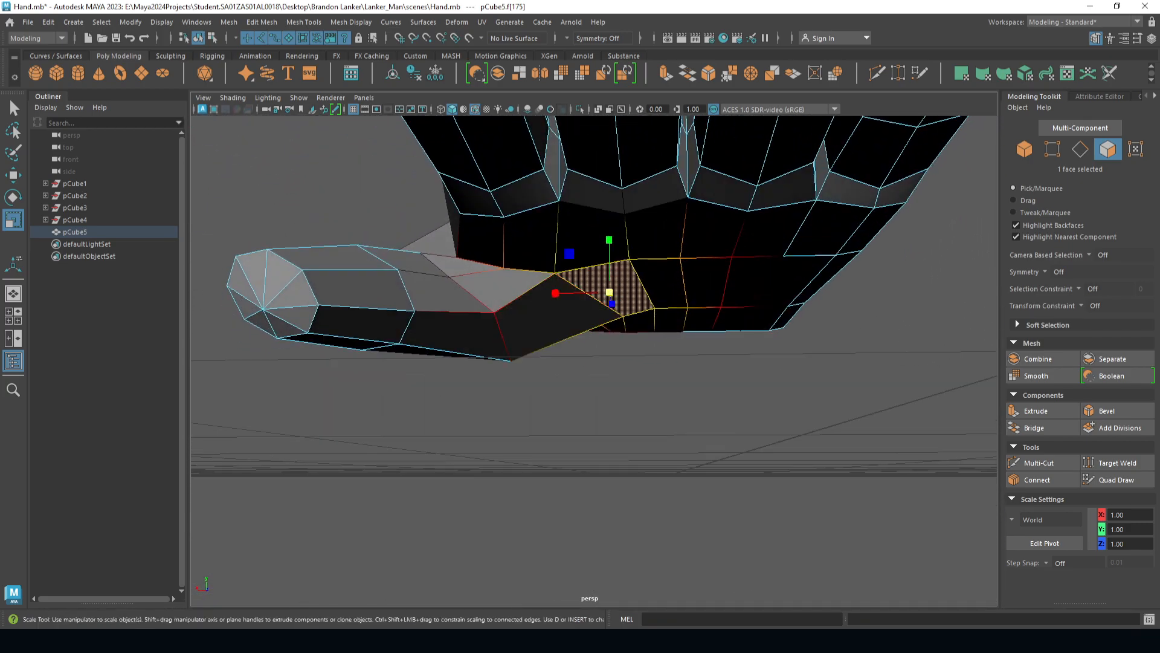
pyautogui.press('w')
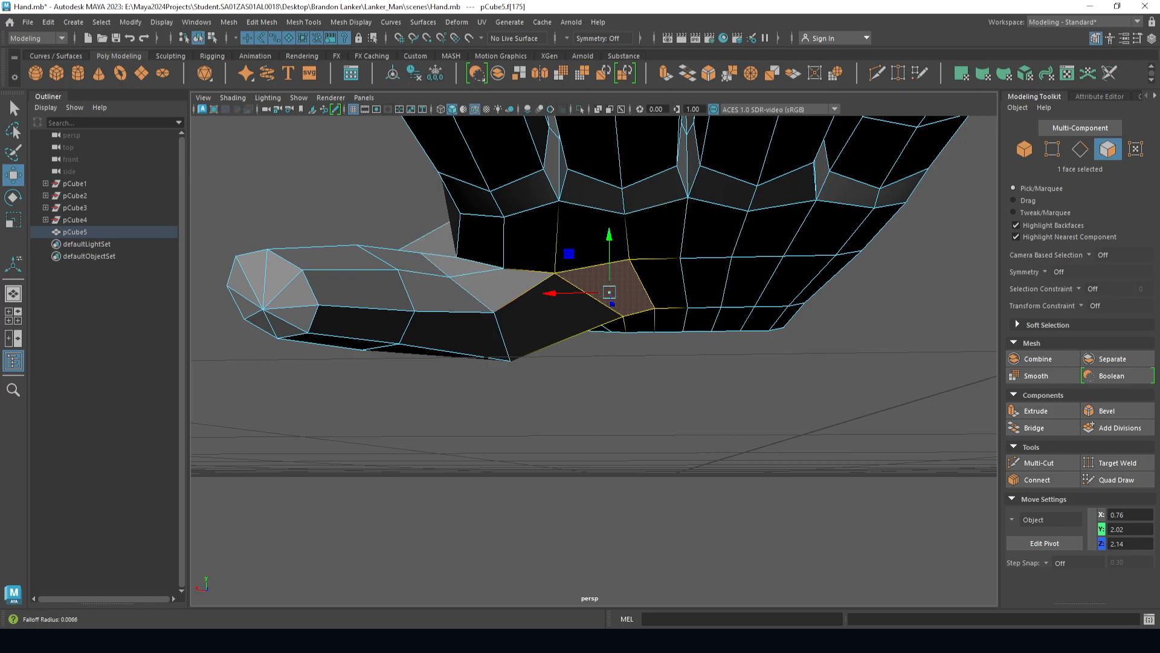
# - Lower the selected palm-side face beside the thumb base to about Y 1.86 and deselect it
pyautogui.moveTo(609, 292); pyautogui.dragTo(673, 302)
pyautogui.moveTo(593, 207); pyautogui.dragTo(593, 220)
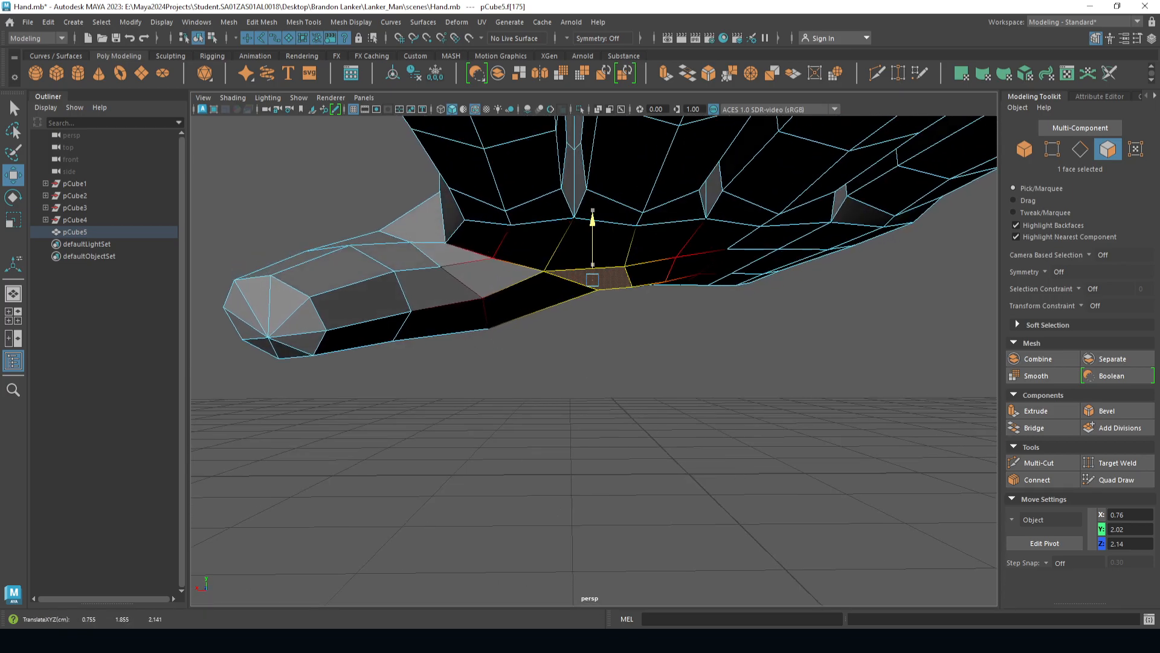
pyautogui.keyDown('alt'); pyautogui.moveTo(604, 266); pyautogui.dragTo(465, 260); pyautogui.keyUp('alt')
pyautogui.keyDown('alt'); pyautogui.moveTo(593, 320); pyautogui.dragTo(565, 323); pyautogui.keyUp('alt')
pyautogui.press('e')
pyautogui.moveTo(709, 304); pyautogui.dragTo(967, 327)
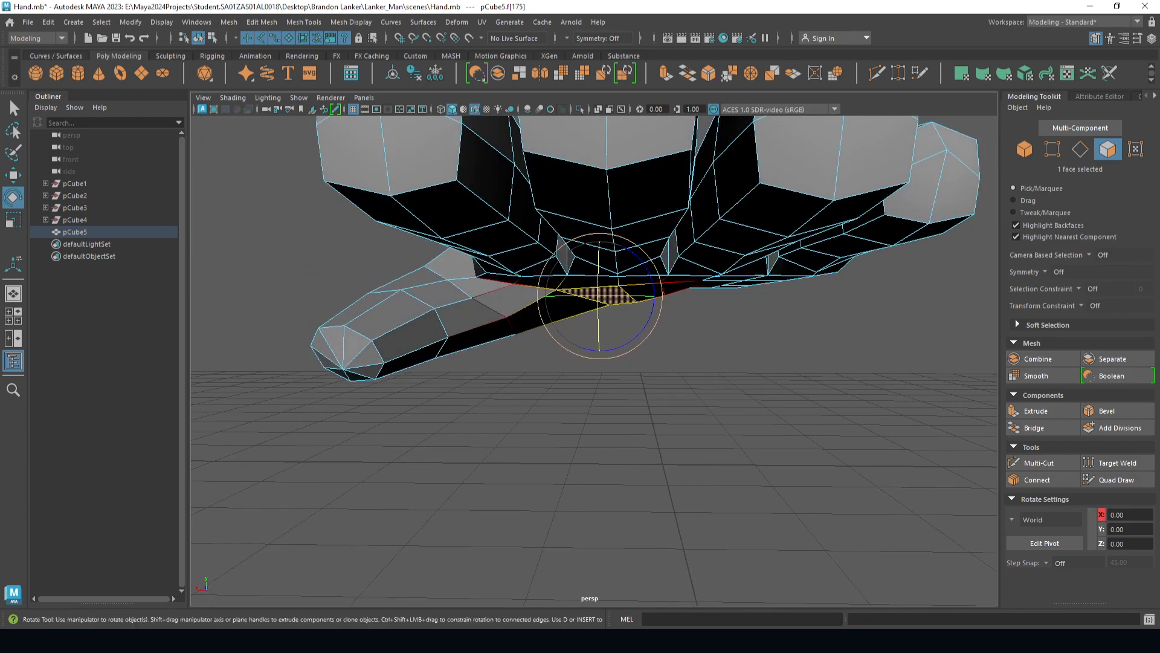
pyautogui.click(701, 393)
# - Switch to object selection and raise the whole hand along Y to about 8.65, undoing the first attempt
pyautogui.scroll(-6, 701, 393)
pyautogui.keyDown('alt'); pyautogui.moveTo(701, 393); pyautogui.dragTo(665, 375); pyautogui.keyUp('alt')
pyautogui.keyDown('alt'); pyautogui.moveTo(846, 205); pyautogui.dragTo(638, 320); pyautogui.keyUp('alt')
pyautogui.moveTo(640, 282); pyautogui.dragTo(699, 265, button='right')
pyautogui.scroll(-4, 594, 361)
pyautogui.press('w')
pyautogui.moveTo(549, 312); pyautogui.dragTo(527, 156)
pyautogui.hotkey('ctrl', 'z')
pyautogui.moveTo(553, 300); pyautogui.dragTo(545, 147)
# - Inspect the raised hand's palm, thumb and back from several angles
pyautogui.keyDown('alt'); pyautogui.moveTo(545, 146); pyautogui.dragTo(514, 363, button='middle'); pyautogui.keyUp('alt')
pyautogui.keyDown('alt'); pyautogui.moveTo(514, 363); pyautogui.dragTo(634, 296); pyautogui.keyUp('alt')
pyautogui.keyDown('alt'); pyautogui.moveTo(634, 296); pyautogui.dragTo(417, 393, button='middle'); pyautogui.keyUp('alt')
pyautogui.keyDown('alt'); pyautogui.moveTo(580, 374); pyautogui.dragTo(247, 339); pyautogui.keyUp('alt')
pyautogui.keyDown('alt'); pyautogui.moveTo(532, 303); pyautogui.dragTo(526, 423, button='middle'); pyautogui.keyUp('alt')
pyautogui.keyDown('alt'); pyautogui.moveTo(526, 423); pyautogui.dragTo(523, 471); pyautogui.keyUp('alt')
pyautogui.keyDown('alt'); pyautogui.moveTo(275, 193); pyautogui.dragTo(431, 306); pyautogui.keyUp('alt')
pyautogui.keyDown('alt'); pyautogui.moveTo(431, 306); pyautogui.dragTo(537, 283, button='middle'); pyautogui.keyUp('alt')
pyautogui.rightClick(538, 283)
pyautogui.click(537, 316)
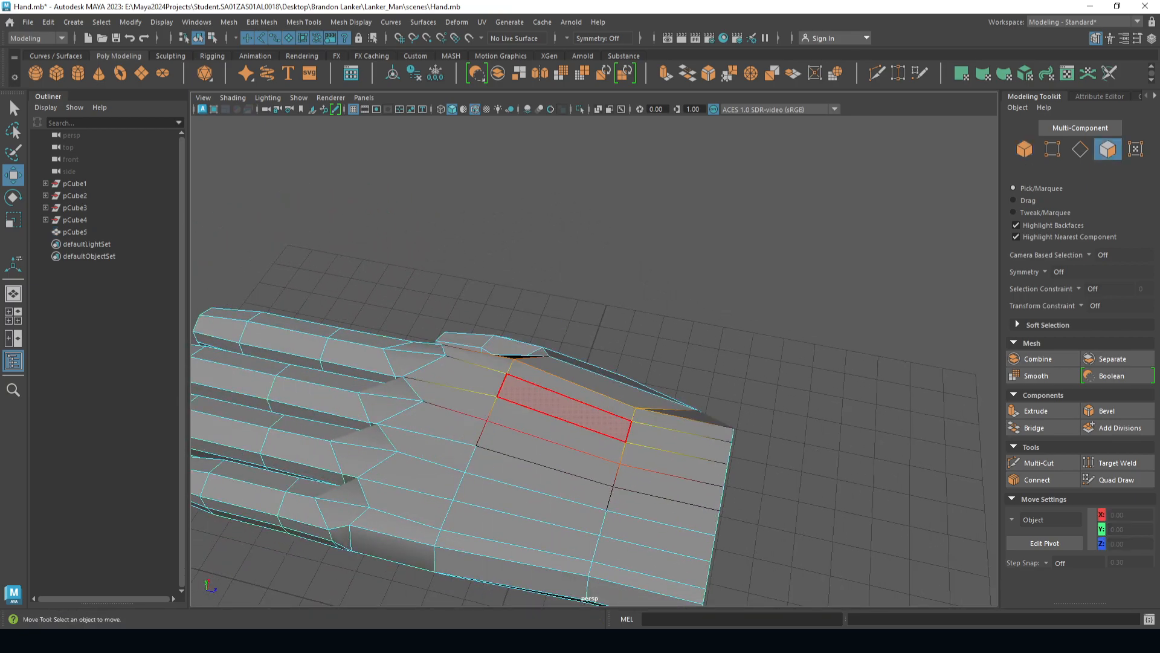
pyautogui.press('q')
pyautogui.click(547, 452)
pyautogui.keyDown('shift'); pyautogui.click(540, 478); pyautogui.keyUp('shift')
pyautogui.keyDown('alt'); pyautogui.moveTo(532, 530); pyautogui.dragTo(720, 475); pyautogui.keyUp('alt')
pyautogui.keyDown('alt'); pyautogui.moveTo(719, 474); pyautogui.dragTo(758, 375, button='middle'); pyautogui.keyUp('alt')
pyautogui.keyDown('alt'); pyautogui.moveTo(748, 453); pyautogui.dragTo(774, 375, button='middle'); pyautogui.keyUp('alt')
pyautogui.press('w')
pyautogui.keyDown('alt'); pyautogui.moveTo(716, 361); pyautogui.dragTo(668, 326); pyautogui.keyUp('alt')
pyautogui.keyDown('alt'); pyautogui.moveTo(514, 290); pyautogui.dragTo(575, 283); pyautogui.keyUp('alt')
# - Select the edge on the thumb side of the hand's back and adjust it along Y to about 9.16
pyautogui.moveTo(575, 282); pyautogui.dragTo(575, 251, button='right')
pyautogui.click(572, 382)
pyautogui.moveTo(572, 327); pyautogui.dragTo(572, 318)
pyautogui.keyDown('alt'); pyautogui.moveTo(648, 356); pyautogui.dragTo(624, 330); pyautogui.keyUp('alt')
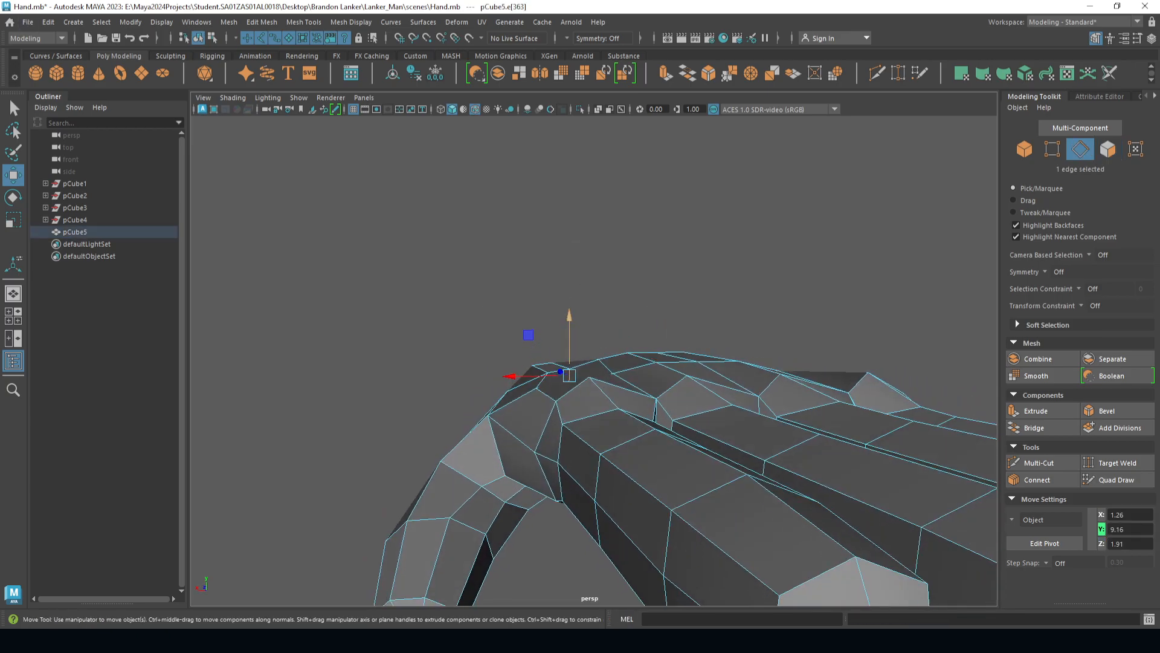
pyautogui.keyDown('alt'); pyautogui.moveTo(714, 359); pyautogui.dragTo(574, 369); pyautogui.keyUp('alt')
pyautogui.click(747, 400)
# - Select the 20-edge border loop around the open wrist end
pyautogui.keyDown('alt'); pyautogui.moveTo(747, 396); pyautogui.dragTo(813, 375); pyautogui.keyUp('alt')
pyautogui.moveTo(783, 335); pyautogui.dragTo(605, 287)
pyautogui.rightClick(608, 283)
pyautogui.moveTo(608, 283); pyautogui.dragTo(667, 266, button='right')
pyautogui.keyDown('alt'); pyautogui.moveTo(667, 266); pyautogui.dragTo(363, 281); pyautogui.keyUp('alt')
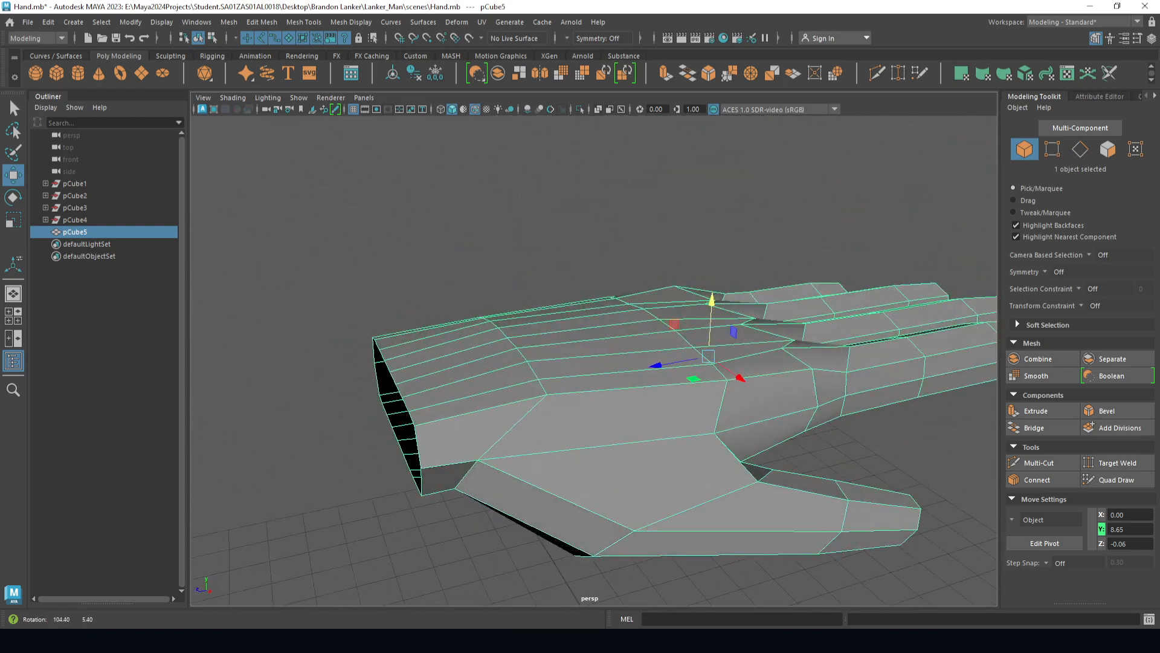
pyautogui.moveTo(432, 297); pyautogui.dragTo(434, 252, button='right')
pyautogui.doubleClick(455, 367)
pyautogui.click(356, 366)
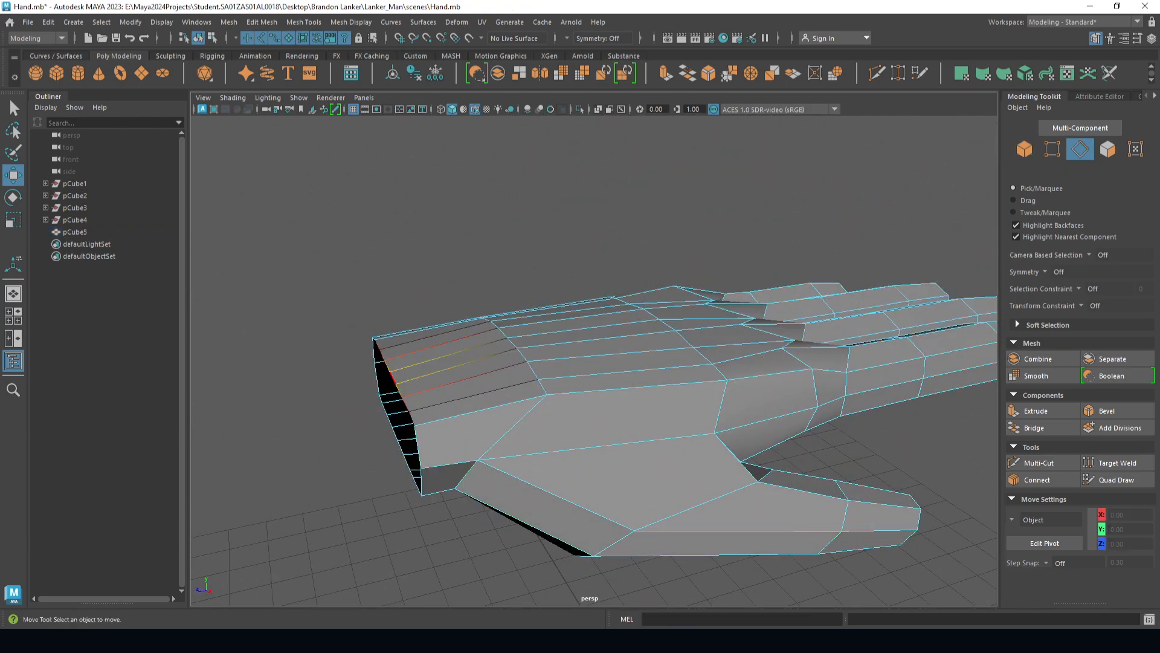
pyautogui.doubleClick(393, 378)
pyautogui.moveTo(336, 418); pyautogui.dragTo(535, 480)
pyautogui.keyDown('alt'); pyautogui.moveTo(508, 483); pyautogui.dragTo(453, 285, button='middle'); pyautogui.keyUp('alt')
# - Scale the wrist border loop in width and height to reshape the opening
pyautogui.press('r')
pyautogui.moveTo(549, 306)
pyautogui.mouseDown()
pyautogui.moveTo(528, 311)
pyautogui.moveTo(540, 309)
pyautogui.mouseUp()
pyautogui.keyDown('alt'); pyautogui.moveTo(544, 311); pyautogui.dragTo(528, 212); pyautogui.keyUp('alt')
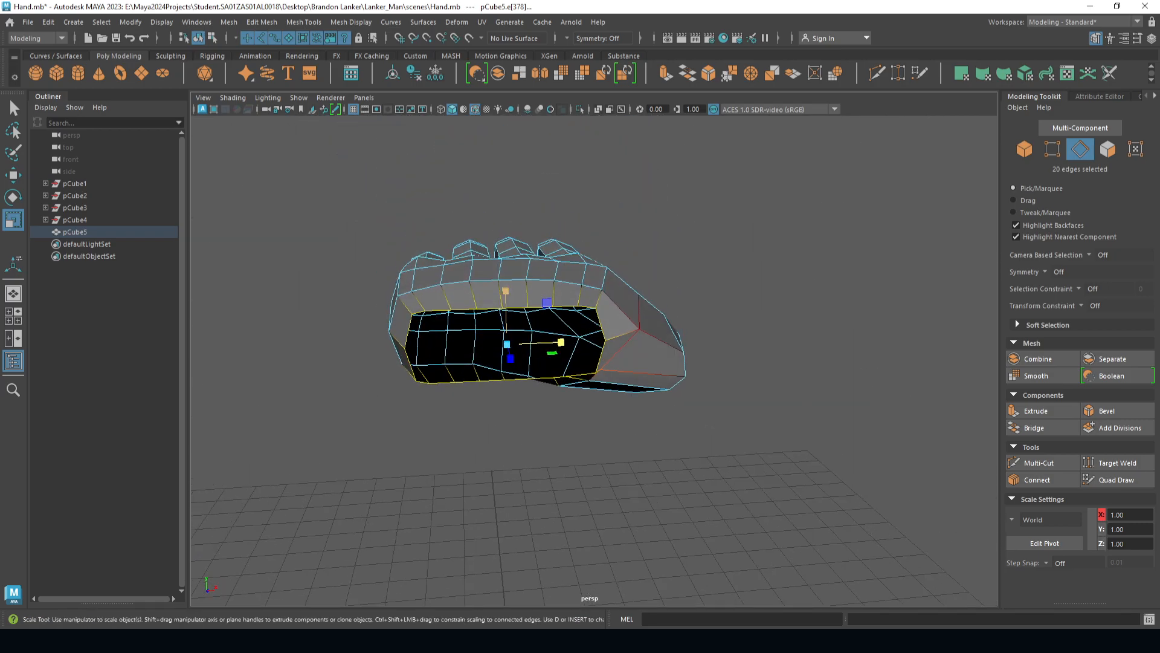
pyautogui.moveTo(505, 282); pyautogui.dragTo(505, 281)
# - Extrude the wrist border loop outward along Z to about 4.49
pyautogui.keyDown('alt'); pyautogui.moveTo(505, 280); pyautogui.dragTo(623, 339); pyautogui.keyUp('alt')
pyautogui.scroll(-6, 640, 448)
pyautogui.scroll(6, 446, 430)
pyautogui.scroll(3, 532, 410)
pyautogui.keyDown('alt'); pyautogui.moveTo(531, 410); pyautogui.dragTo(631, 350, button='middle'); pyautogui.keyUp('alt')
pyautogui.press('w')
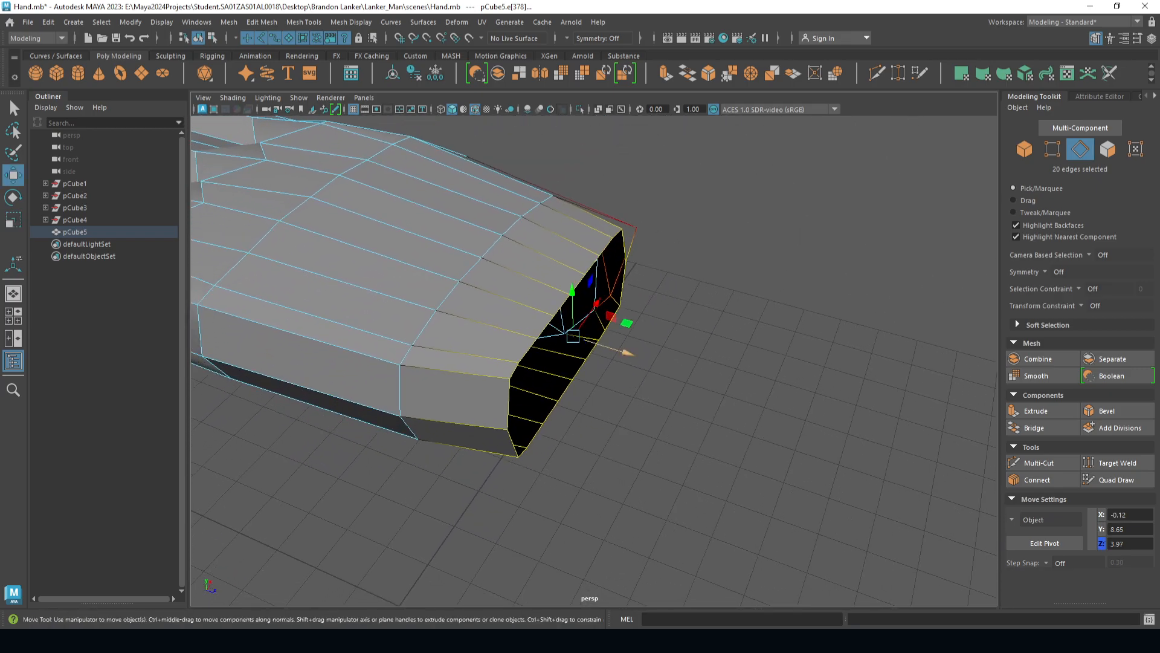
pyautogui.moveTo(629, 353)
pyautogui.keyDown('shift'); pyautogui.mouseDown()
pyautogui.moveTo(711, 378)
pyautogui.moveTo(643, 370)
pyautogui.mouseUp(); pyautogui.keyUp('shift')
pyautogui.keyDown('alt'); pyautogui.moveTo(608, 283); pyautogui.dragTo(543, 262); pyautogui.keyUp('alt')
pyautogui.scroll(1, 650, 266)
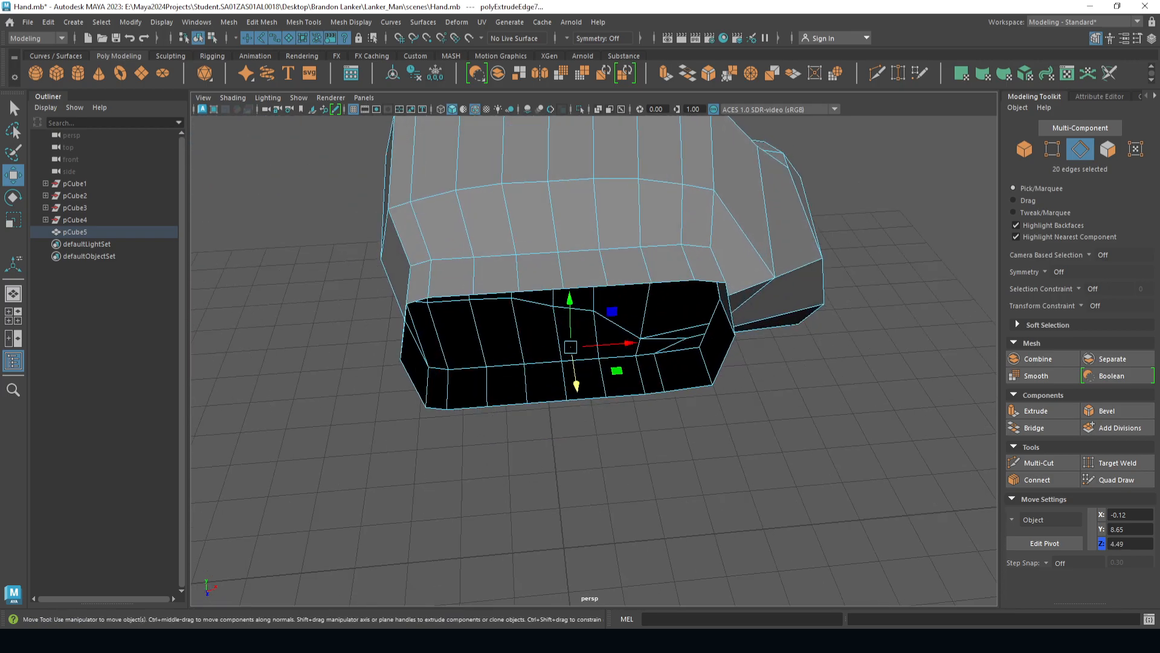
# - Use Target Weld to merge the neighbouring corner vertices on the little-finger side of the extruded wrist rim
pyautogui.moveTo(622, 269)
pyautogui.keyDown('alt'); pyautogui.mouseDown()
pyautogui.moveTo(675, 264)
pyautogui.moveTo(637, 254)
pyautogui.mouseUp(); pyautogui.keyUp('alt')
pyautogui.moveTo(612, 261); pyautogui.dragTo(614, 230, button='right')
pyautogui.keyDown('alt'); pyautogui.moveTo(627, 260); pyautogui.dragTo(568, 273); pyautogui.keyUp('alt')
pyautogui.moveTo(567, 282); pyautogui.dragTo(515, 283, button='right')
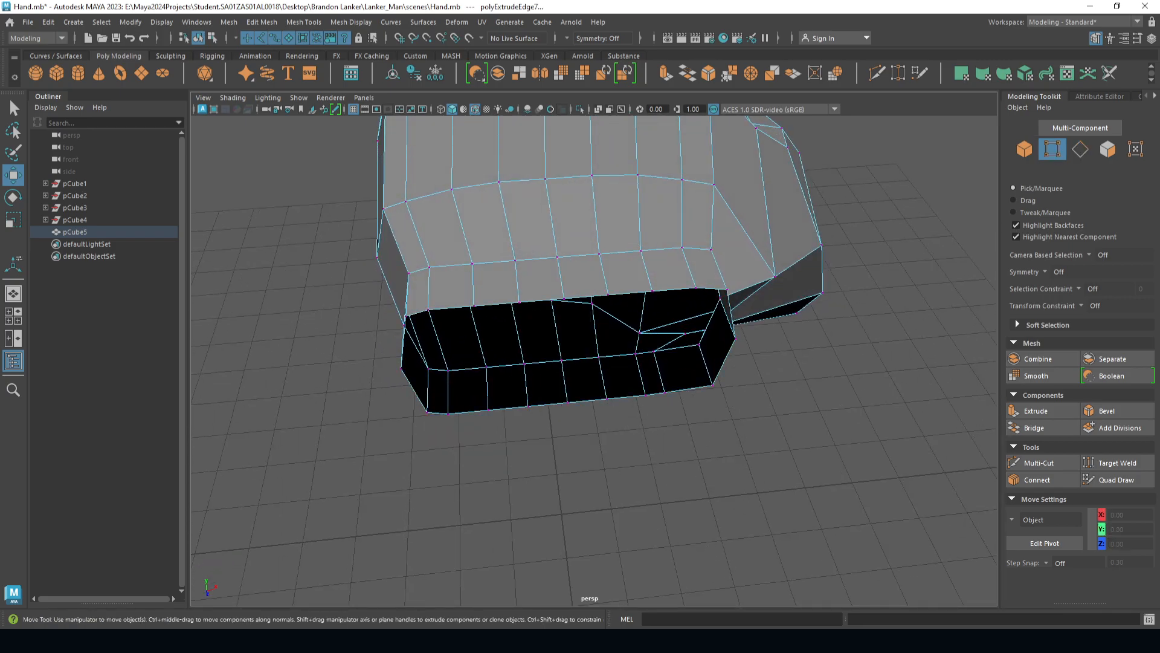
pyautogui.click(1111, 463)
pyautogui.moveTo(565, 299)
pyautogui.keyDown('alt'); pyautogui.mouseDown()
pyautogui.moveTo(600, 276)
pyautogui.moveTo(671, 266)
pyautogui.moveTo(577, 291)
pyautogui.mouseUp(); pyautogui.keyUp('alt')
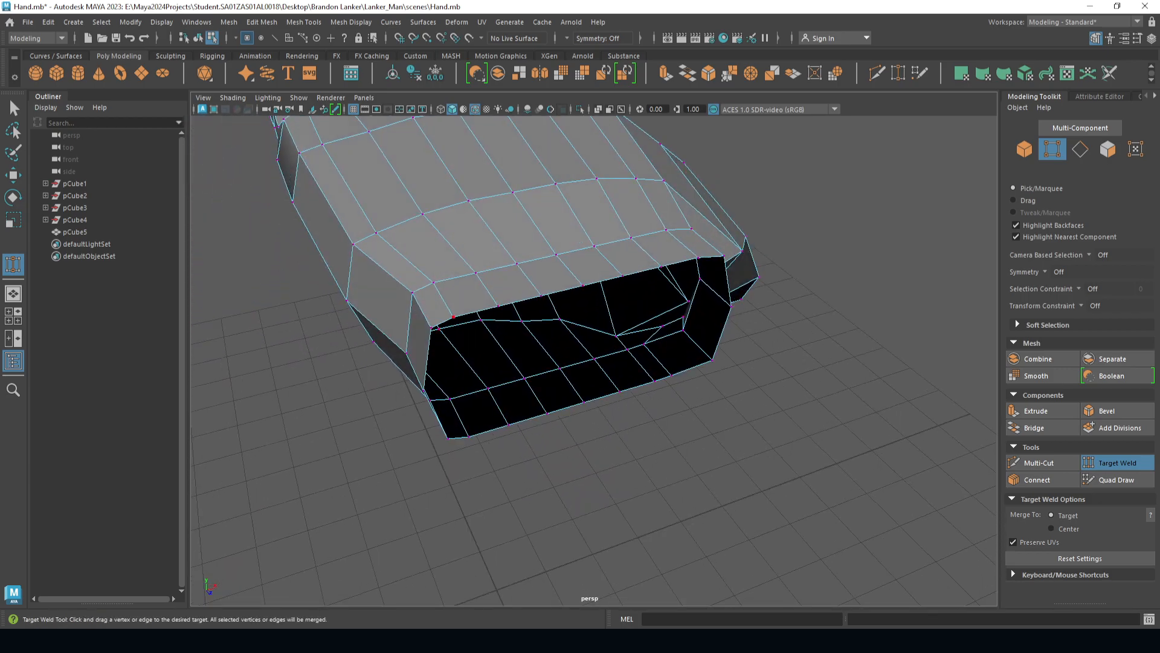
pyautogui.keyDown('alt'); pyautogui.moveTo(562, 386); pyautogui.dragTo(435, 362); pyautogui.keyUp('alt')
pyautogui.keyDown('alt'); pyautogui.moveTo(438, 364); pyautogui.dragTo(544, 414); pyautogui.keyUp('alt')
pyautogui.keyDown('alt'); pyautogui.moveTo(531, 375); pyautogui.dragTo(583, 410); pyautogui.keyUp('alt')
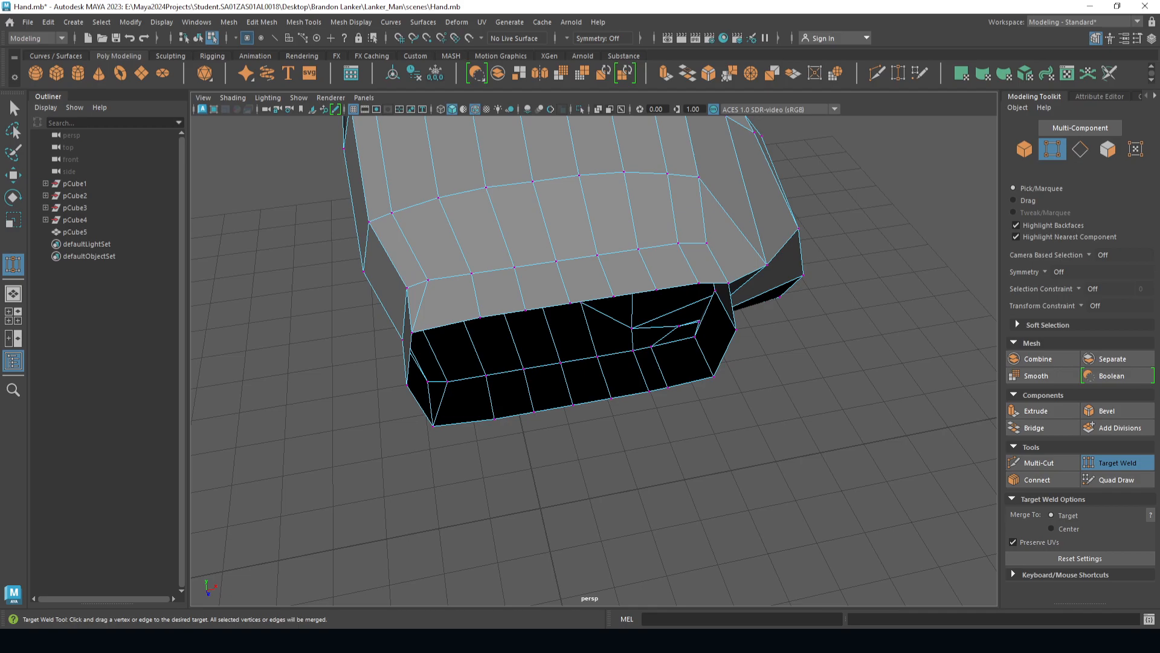
# - Use Target Weld to merge the remaining extra vertices on the wrist rim into its corner and middle vertices
pyautogui.moveTo(699, 282); pyautogui.dragTo(729, 283)
pyautogui.keyDown('alt'); pyautogui.moveTo(720, 302); pyautogui.dragTo(691, 311); pyautogui.keyUp('alt')
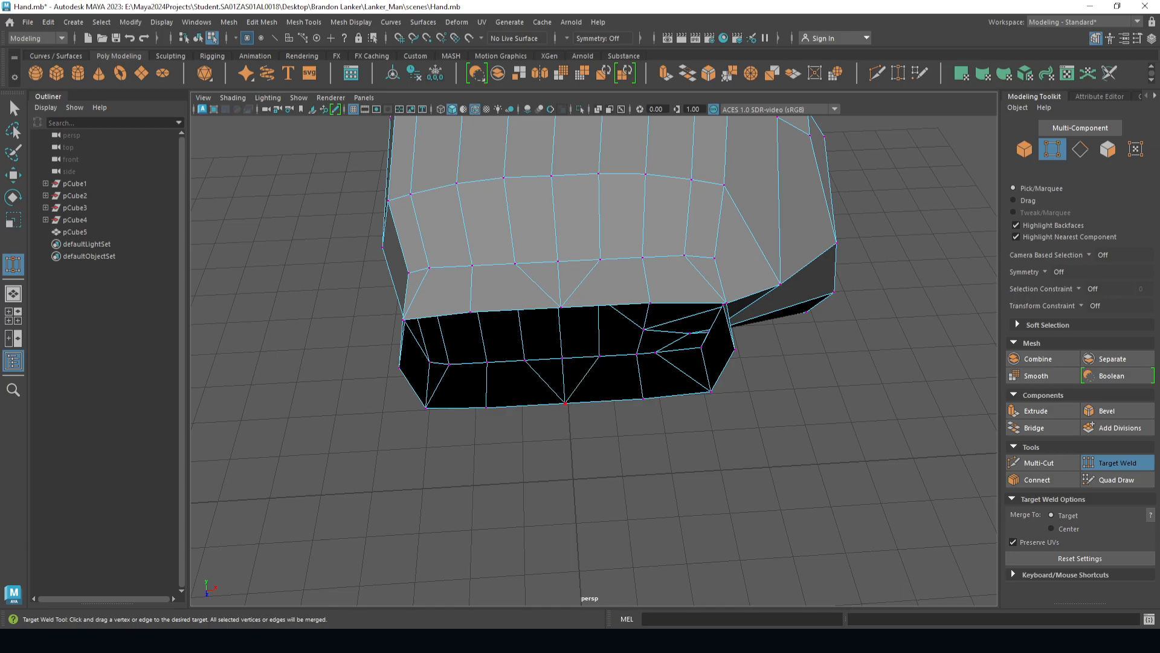
pyautogui.keyDown('alt'); pyautogui.moveTo(472, 313); pyautogui.dragTo(424, 343); pyautogui.keyUp('alt')
pyautogui.keyDown('alt'); pyautogui.moveTo(424, 342); pyautogui.dragTo(352, 348); pyautogui.keyUp('alt')
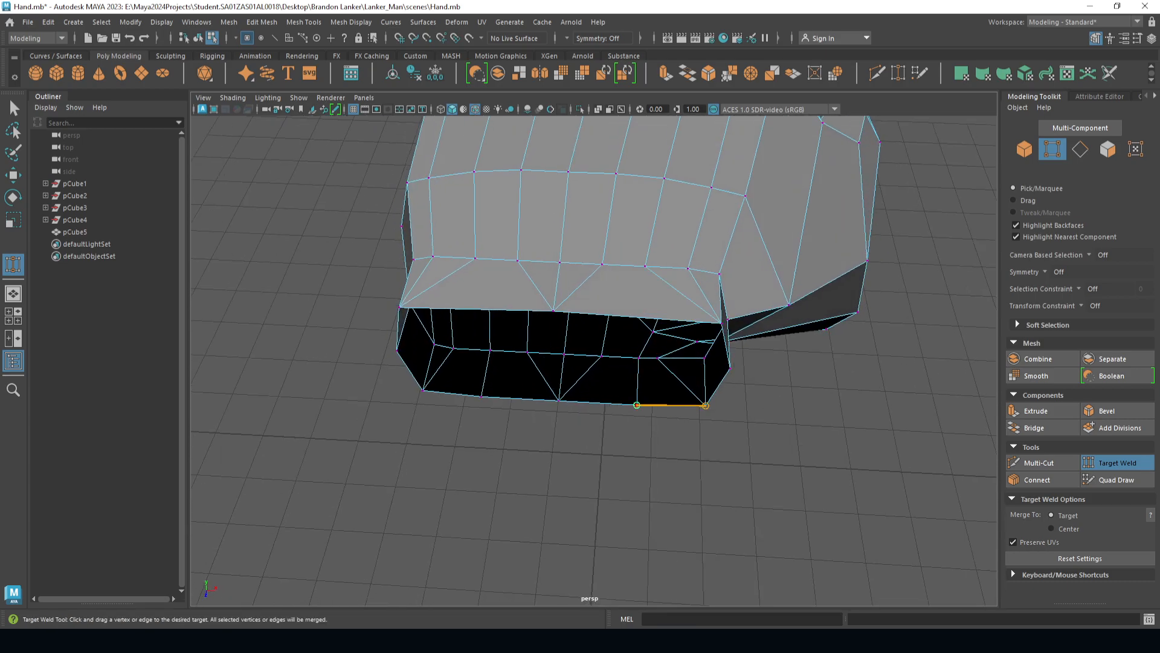
pyautogui.click(1117, 463)
# - Select the eight-edge border loop of the wrist opening and scale it slightly narrower
pyautogui.moveTo(623, 283); pyautogui.dragTo(623, 251, button='right')
pyautogui.doubleClick(589, 314)
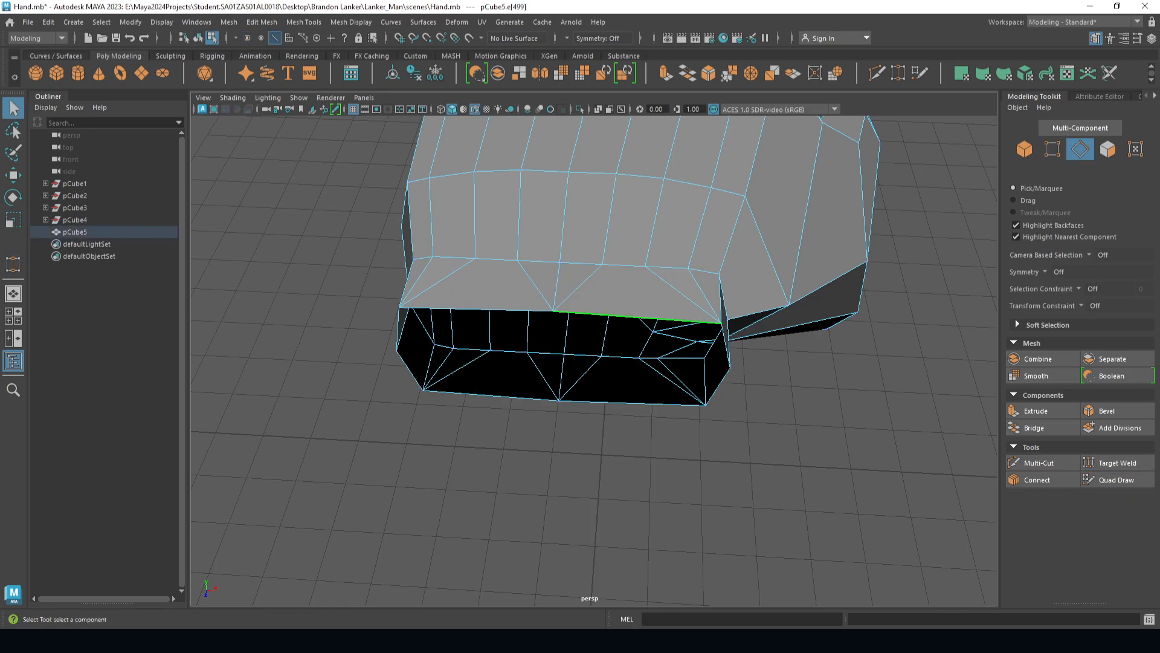
pyautogui.keyDown('alt'); pyautogui.moveTo(567, 338); pyautogui.dragTo(593, 277); pyautogui.keyUp('alt')
pyautogui.press('r')
pyautogui.moveTo(631, 315); pyautogui.dragTo(613, 316)
# - Move the middle vertex on the underside of the wrist rim to reshape the opening
pyautogui.moveTo(574, 254); pyautogui.dragTo(547, 253, button='right')
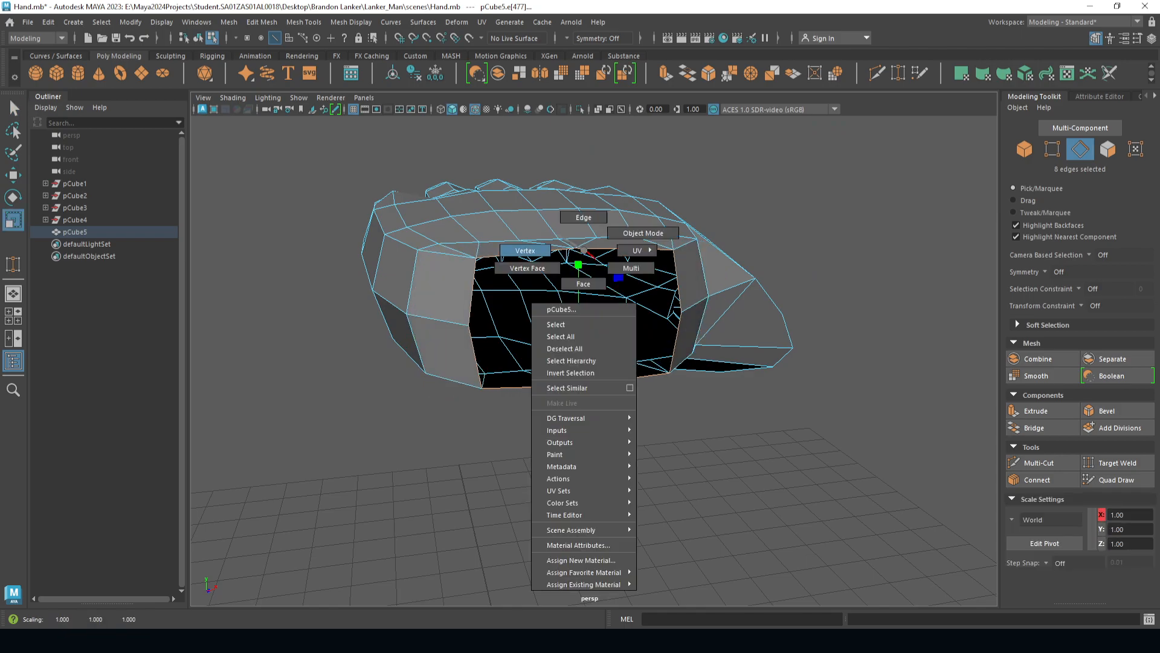
pyautogui.click(574, 231)
pyautogui.press('w')
pyautogui.click(575, 386)
pyautogui.keyDown('alt'); pyautogui.moveTo(578, 384); pyautogui.dragTo(716, 353); pyautogui.keyUp('alt')
pyautogui.moveTo(619, 312); pyautogui.dragTo(634, 290)
# - Select the wrist border loop and move it away from the palm to lengthen the wrist
pyautogui.rightClick(582, 266)
pyautogui.click(581, 232)
pyautogui.doubleClick(574, 272)
pyautogui.keyDown('alt'); pyautogui.moveTo(635, 290); pyautogui.dragTo(695, 302, button='right'); pyautogui.keyUp('alt')
pyautogui.moveTo(804, 371); pyautogui.dragTo(832, 377)
pyautogui.click(842, 267)
# - Examine the wrist and palm from the side and from other angles
pyautogui.scroll(-5, 842, 266)
pyautogui.keyDown('alt'); pyautogui.moveTo(483, 357); pyautogui.dragTo(550, 314); pyautogui.keyUp('alt')
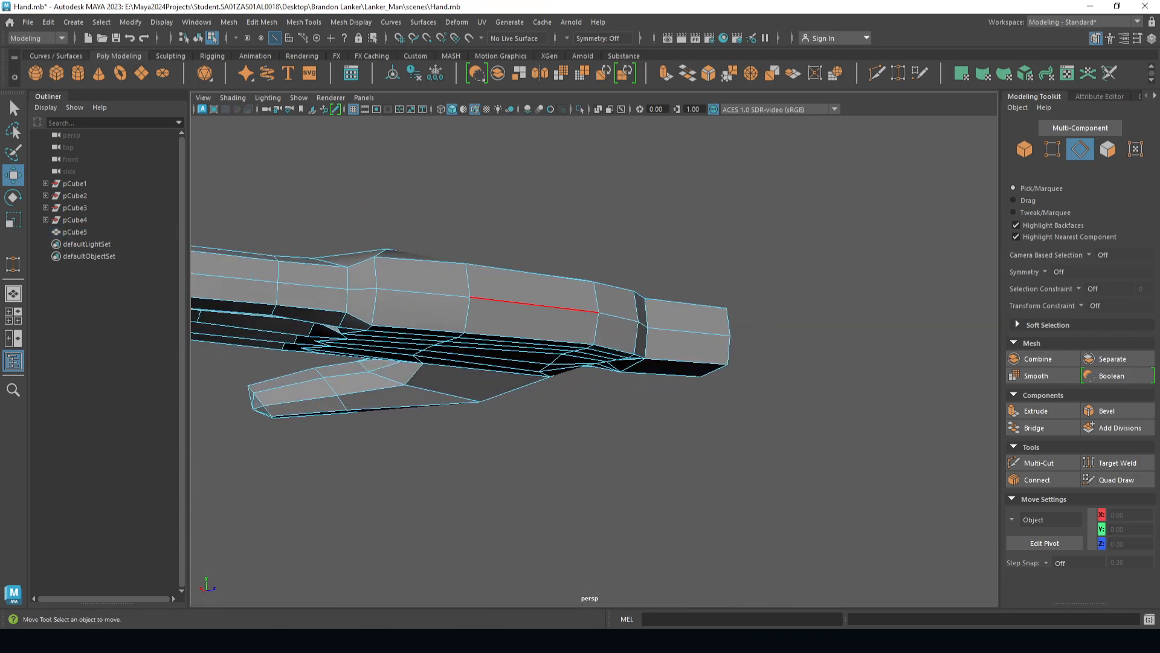
pyautogui.rightClick(487, 315)
pyautogui.rightClick(483, 284)
pyautogui.keyDown('alt'); pyautogui.moveTo(484, 284); pyautogui.dragTo(556, 284); pyautogui.keyUp('alt')
pyautogui.scroll(-5, 693, 319)
pyautogui.keyDown('alt'); pyautogui.moveTo(693, 319); pyautogui.dragTo(922, 438); pyautogui.keyUp('alt')
pyautogui.keyDown('alt'); pyautogui.moveTo(659, 423); pyautogui.dragTo(584, 356); pyautogui.keyUp('alt')
pyautogui.scroll(4, 713, 375)
pyautogui.scroll(2, 606, 370)
# - Select the edges around the wrist and move them to adjust its contour
pyautogui.moveTo(585, 349); pyautogui.dragTo(586, 319, button='right')
pyautogui.click(571, 329)
pyautogui.keyDown('shift'); pyautogui.click(546, 383); pyautogui.keyUp('shift')
pyautogui.scroll(-3, 547, 383)
pyautogui.keyDown('alt'); pyautogui.moveTo(547, 384); pyautogui.dragTo(801, 417); pyautogui.keyUp('alt')
pyautogui.click(582, 405)
pyautogui.keyDown('shift'); pyautogui.click(580, 432); pyautogui.keyUp('shift')
pyautogui.moveTo(629, 390); pyautogui.dragTo(529, 441)
# - Select the six faces along the thumb side of the wrist and move them outward along X
pyautogui.scroll(-5, 534, 387)
pyautogui.moveTo(545, 278); pyautogui.dragTo(588, 244, button='right')
pyautogui.scroll(4, 588, 248)
pyautogui.keyDown('alt'); pyautogui.moveTo(595, 375); pyautogui.dragTo(520, 254); pyautogui.keyUp('alt')
pyautogui.moveTo(470, 282); pyautogui.dragTo(470, 317, button='right')
pyautogui.press('Tab')
pyautogui.moveTo(479, 337)
pyautogui.mouseDown()
pyautogui.moveTo(482, 308)
pyautogui.moveTo(458, 351)
pyautogui.moveTo(402, 375)
pyautogui.moveTo(408, 338)
pyautogui.mouseUp()
pyautogui.keyDown('alt'); pyautogui.moveTo(517, 376); pyautogui.dragTo(553, 483); pyautogui.keyUp('alt')
pyautogui.press('e')
pyautogui.press('w')
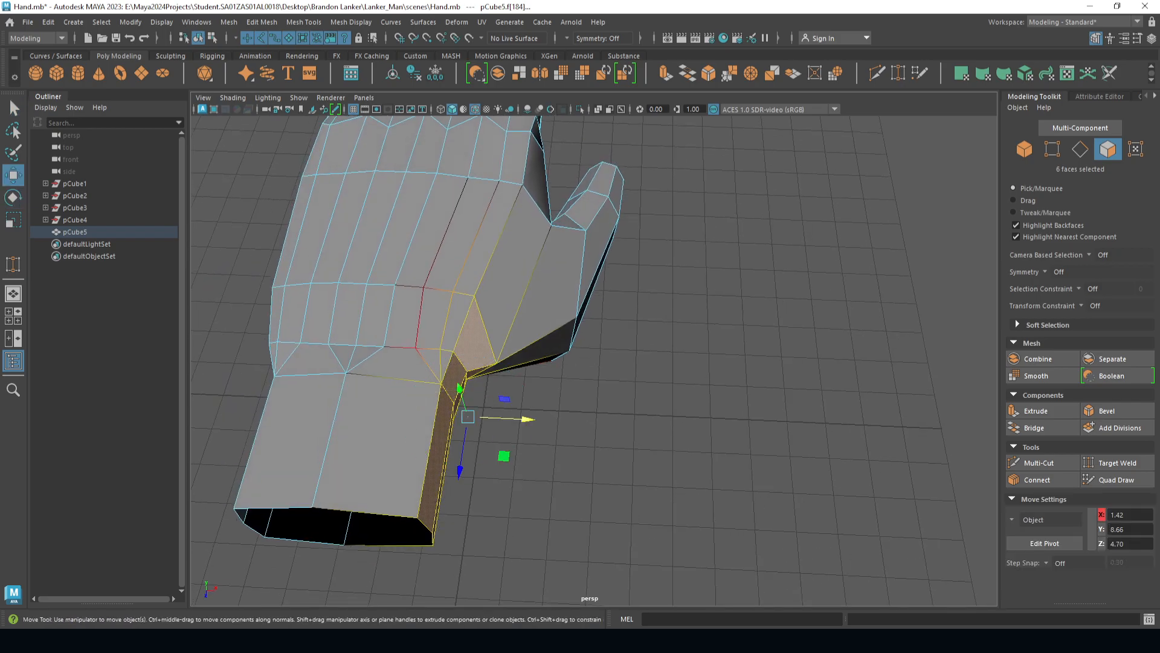
pyautogui.click(508, 409)
pyautogui.hotkey('ctrl', 'z')
pyautogui.moveTo(525, 419); pyautogui.dragTo(555, 420)
# - Select the two vertices between the wrist and the thumb base and move them to smooth the transition
pyautogui.keyDown('alt'); pyautogui.moveTo(555, 420); pyautogui.dragTo(375, 375); pyautogui.keyUp('alt')
pyautogui.keyDown('alt'); pyautogui.moveTo(579, 339); pyautogui.dragTo(578, 296); pyautogui.keyUp('alt')
pyautogui.moveTo(577, 293); pyautogui.dragTo(525, 293, button='right')
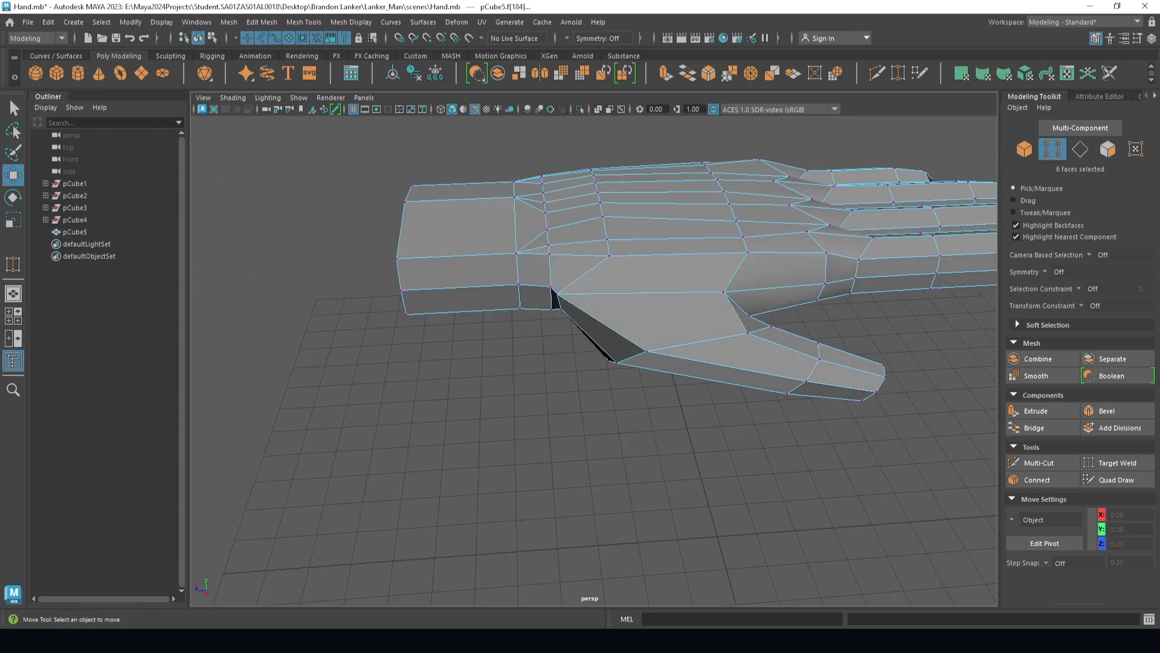
pyautogui.scroll(3, 538, 266)
pyautogui.click(532, 249)
pyautogui.keyDown('alt'); pyautogui.moveTo(537, 266); pyautogui.dragTo(553, 196); pyautogui.keyUp('alt')
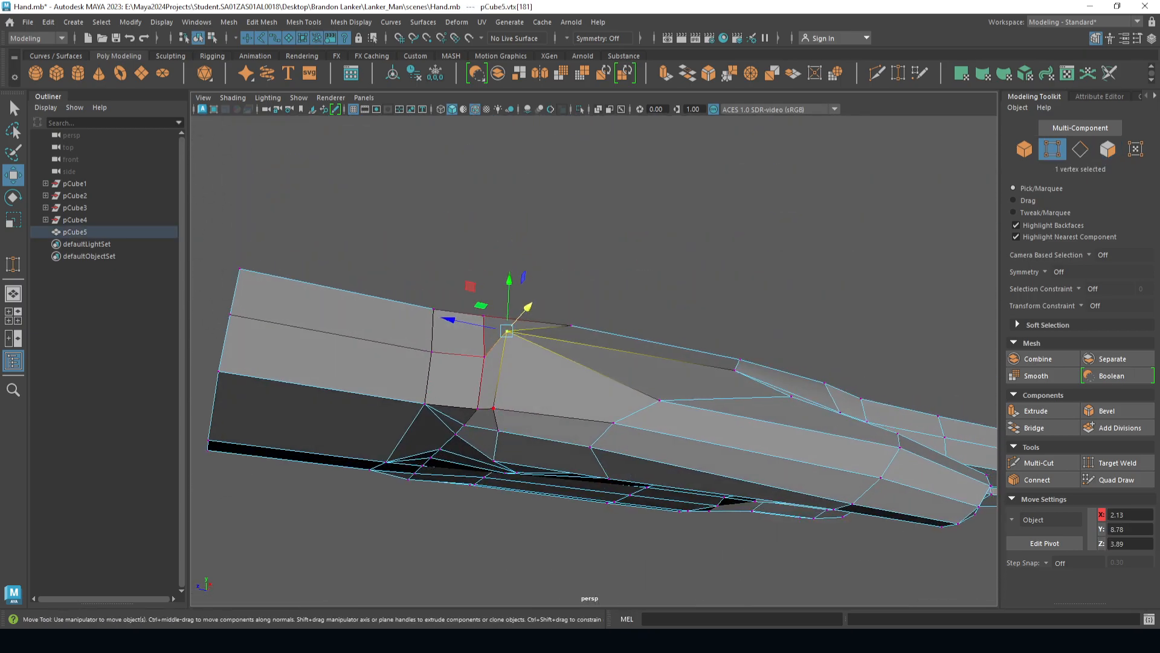
pyautogui.keyDown('shift'); pyautogui.click(494, 408); pyautogui.keyUp('shift')
pyautogui.keyDown('alt'); pyautogui.moveTo(493, 408); pyautogui.dragTo(468, 468); pyautogui.keyUp('alt')
pyautogui.moveTo(490, 311); pyautogui.dragTo(522, 311)
# - Reposition the neighbouring single vertices around the thumb-side wrist corner to even out the surface
pyautogui.press('q')
pyautogui.click(579, 282)
pyautogui.press('w')
pyautogui.moveTo(522, 282); pyautogui.dragTo(733, 233)
pyautogui.click(425, 335)
pyautogui.keyDown('alt'); pyautogui.moveTo(425, 335); pyautogui.dragTo(275, 344); pyautogui.keyUp('alt')
pyautogui.moveTo(514, 361); pyautogui.dragTo(483, 352)
pyautogui.press('q')
pyautogui.click(535, 396)
pyautogui.press('w')
pyautogui.click(484, 241)
# - Select the edge at the thumb's base and move it to about X 2.40, Y 7.69, Z 2.80
pyautogui.scroll(-5, 483, 254)
pyautogui.keyDown('alt'); pyautogui.moveTo(483, 254); pyautogui.dragTo(484, 345); pyautogui.keyUp('alt')
pyautogui.scroll(4, 483, 345)
pyautogui.scroll(-4, 622, 283)
pyautogui.rightClick(622, 283)
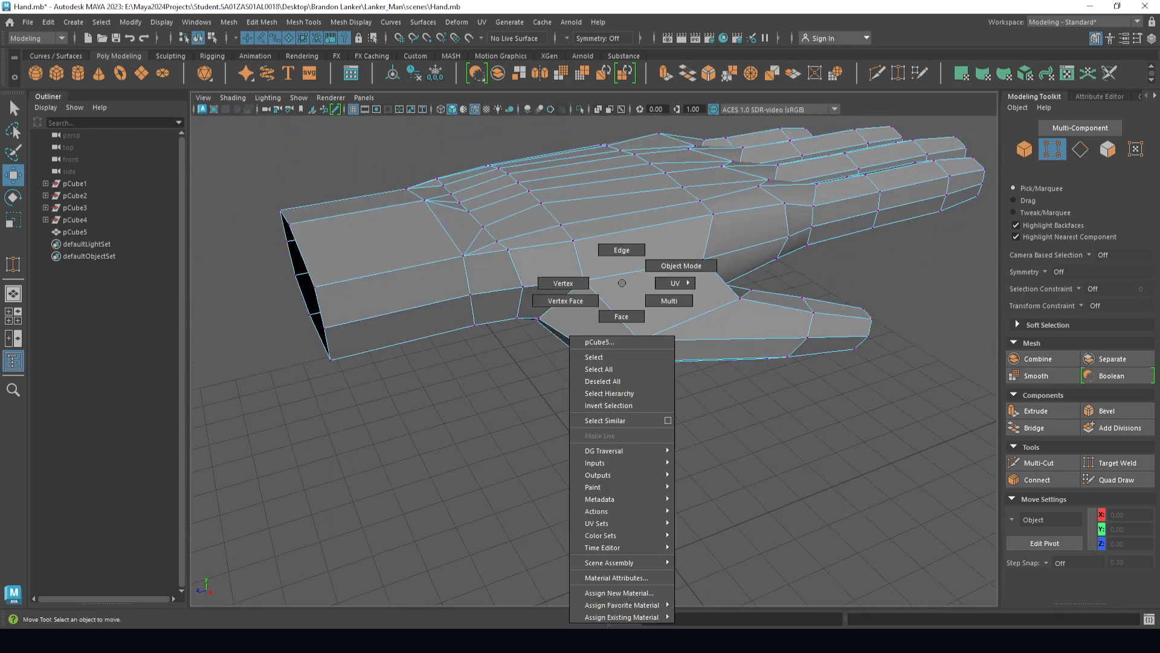
pyautogui.moveTo(622, 283); pyautogui.dragTo(623, 251, button='right')
pyautogui.keyDown('alt'); pyautogui.moveTo(624, 254); pyautogui.dragTo(615, 111); pyautogui.keyUp('alt')
pyautogui.click(597, 407)
pyautogui.moveTo(597, 406)
pyautogui.keyDown('alt'); pyautogui.mouseDown()
pyautogui.moveTo(577, 477)
pyautogui.moveTo(538, 519)
pyautogui.moveTo(580, 391)
pyautogui.moveTo(604, 388)
pyautogui.mouseUp(); pyautogui.keyUp('alt')
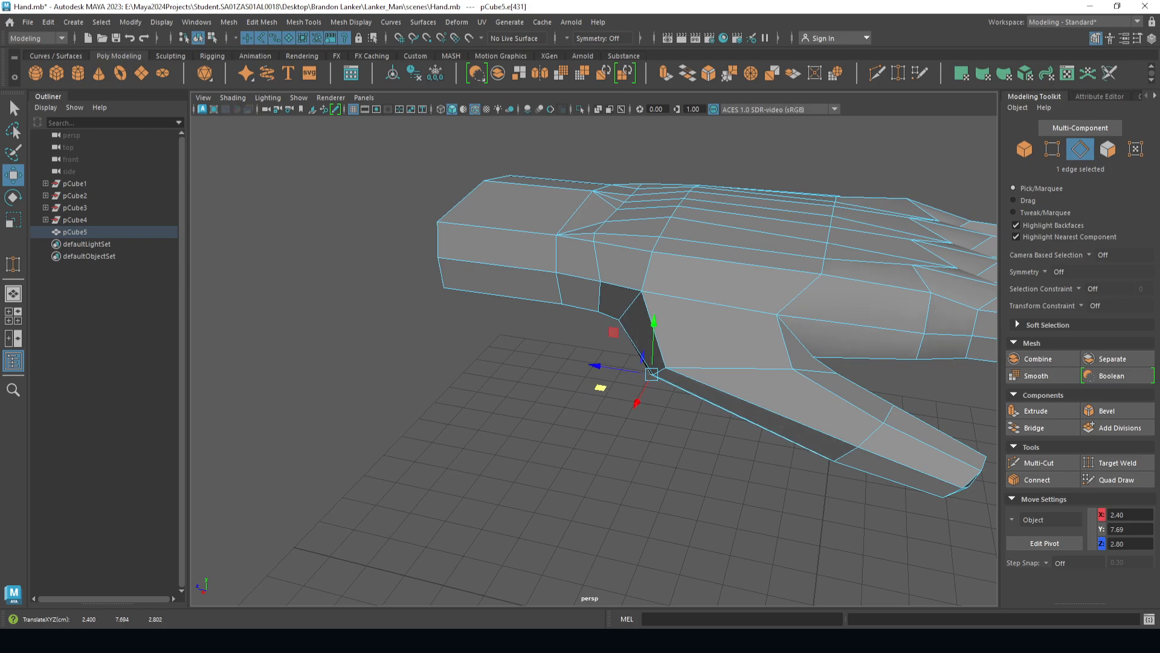
# - Move the upper vertex at the thumb's base to refine the corner where the thumb joins the palm
pyautogui.keyDown('alt'); pyautogui.moveTo(714, 274); pyautogui.dragTo(658, 282, button='middle'); pyautogui.keyUp('alt')
pyautogui.moveTo(657, 282); pyautogui.dragTo(602, 284, button='right')
pyautogui.click(607, 376)
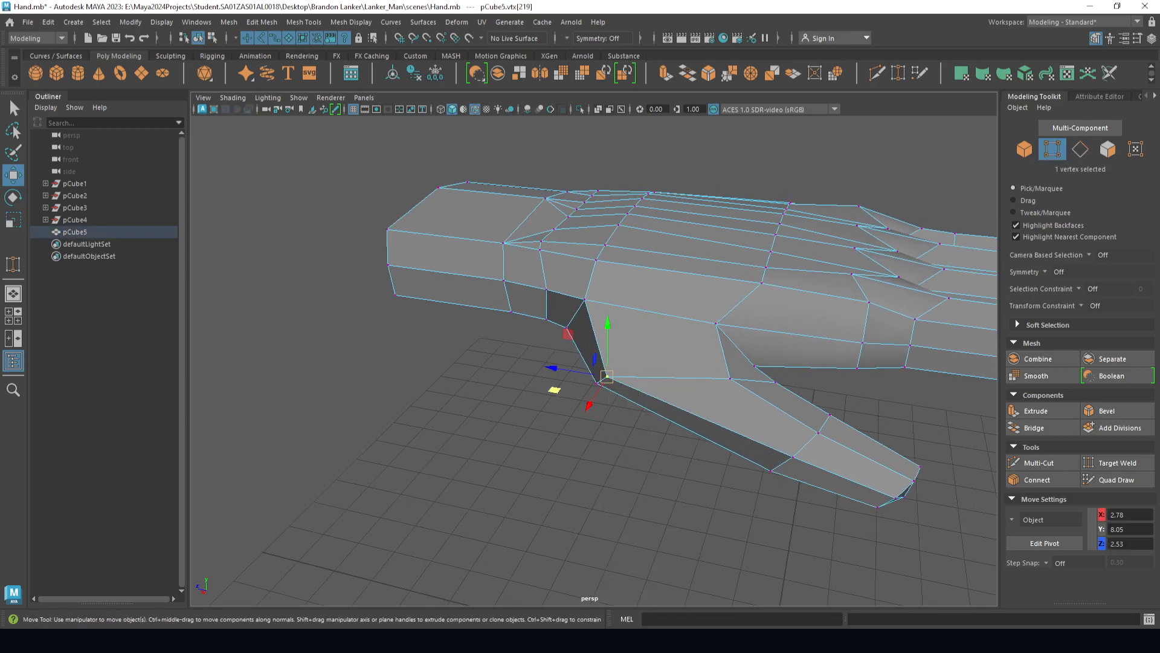
pyautogui.moveTo(554, 389); pyautogui.dragTo(491, 333)
pyautogui.moveTo(604, 341); pyautogui.dragTo(743, 404)
pyautogui.scroll(-8, 483, 338)
pyautogui.click(531, 315)
# - Select the edge loop where the wrist meets the hand and move it along Z towards the palm
pyautogui.scroll(2, 594, 360)
pyautogui.keyDown('alt'); pyautogui.moveTo(544, 272); pyautogui.dragTo(664, 378, button='middle'); pyautogui.keyUp('alt')
pyautogui.keyDown('alt'); pyautogui.moveTo(663, 378); pyautogui.dragTo(677, 414); pyautogui.keyUp('alt')
pyautogui.scroll(-4, 677, 414)
pyautogui.keyDown('alt'); pyautogui.moveTo(677, 483); pyautogui.dragTo(686, 402, button='middle'); pyautogui.keyUp('alt')
pyautogui.scroll(4, 685, 402)
pyautogui.keyDown('alt'); pyautogui.moveTo(689, 535); pyautogui.dragTo(672, 450); pyautogui.keyUp('alt')
pyautogui.moveTo(671, 283); pyautogui.dragTo(671, 251, button='right')
pyautogui.click(626, 548)
pyautogui.doubleClick(700, 531)
pyautogui.press('r')
pyautogui.press('w')
pyautogui.moveTo(648, 598); pyautogui.dragTo(644, 556)
# - Select all 28 little-finger faces and move them to about X -1.33, Z -2.38
pyautogui.keyDown('alt'); pyautogui.moveTo(663, 415); pyautogui.dragTo(652, 484); pyautogui.keyUp('alt')
pyautogui.scroll(2, 659, 302)
pyautogui.keyDown('alt'); pyautogui.moveTo(663, 217); pyautogui.dragTo(664, 296, button='middle'); pyautogui.keyUp('alt')
pyautogui.keyDown('alt'); pyautogui.moveTo(580, 272); pyautogui.dragTo(523, 314); pyautogui.keyUp('alt')
pyautogui.keyDown('alt'); pyautogui.moveTo(517, 318); pyautogui.dragTo(582, 257, button='middle'); pyautogui.keyUp('alt')
pyautogui.moveTo(500, 254); pyautogui.dragTo(499, 286, button='right')
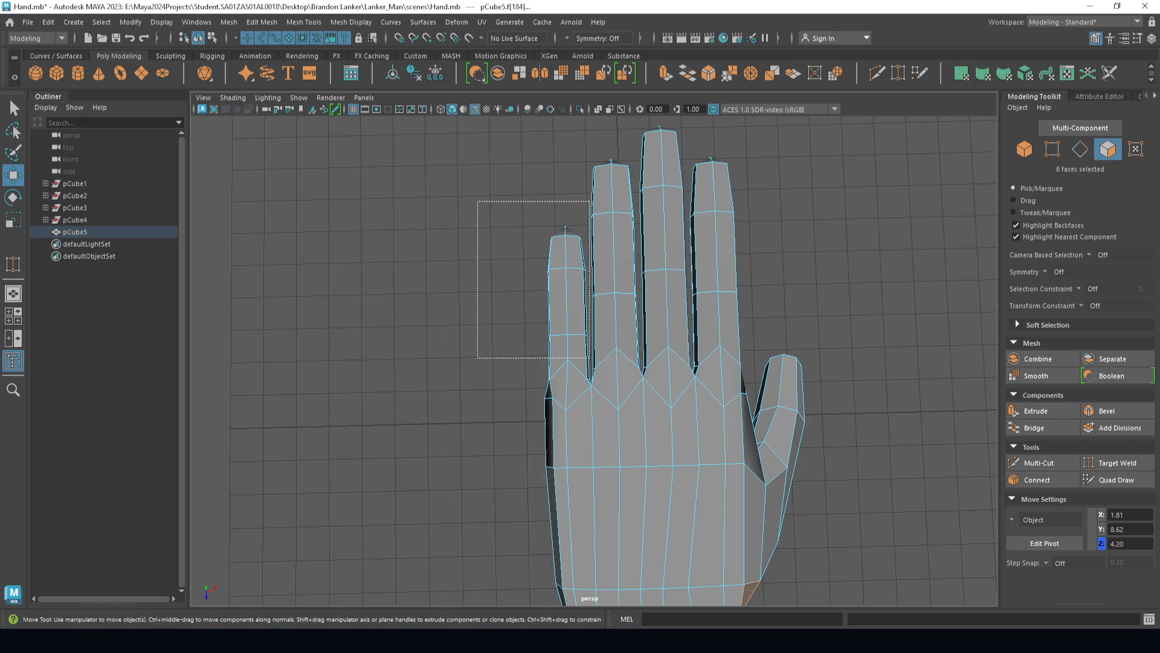
pyautogui.moveTo(477, 201); pyautogui.dragTo(588, 357)
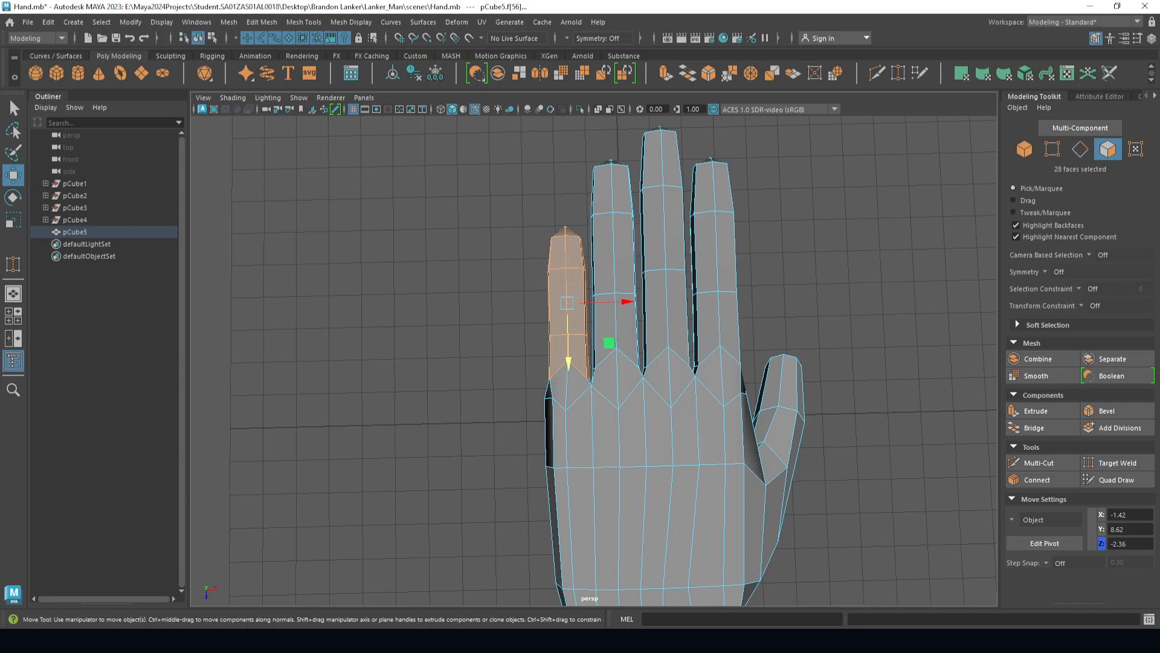
pyautogui.press('r')
pyautogui.keyDown('alt'); pyautogui.moveTo(484, 363); pyautogui.dragTo(761, 254); pyautogui.keyUp('alt')
pyautogui.keyDown('alt'); pyautogui.moveTo(604, 423); pyautogui.dragTo(671, 259, button='middle'); pyautogui.keyUp('alt')
pyautogui.keyDown('alt'); pyautogui.moveTo(671, 260); pyautogui.dragTo(662, 258); pyautogui.keyUp('alt')
pyautogui.keyDown('alt'); pyautogui.moveTo(641, 388); pyautogui.dragTo(121, 637); pyautogui.keyUp('alt')
pyautogui.keyDown('alt'); pyautogui.moveTo(527, 431); pyautogui.dragTo(519, 420); pyautogui.keyUp('alt')
pyautogui.scroll(2, 520, 417)
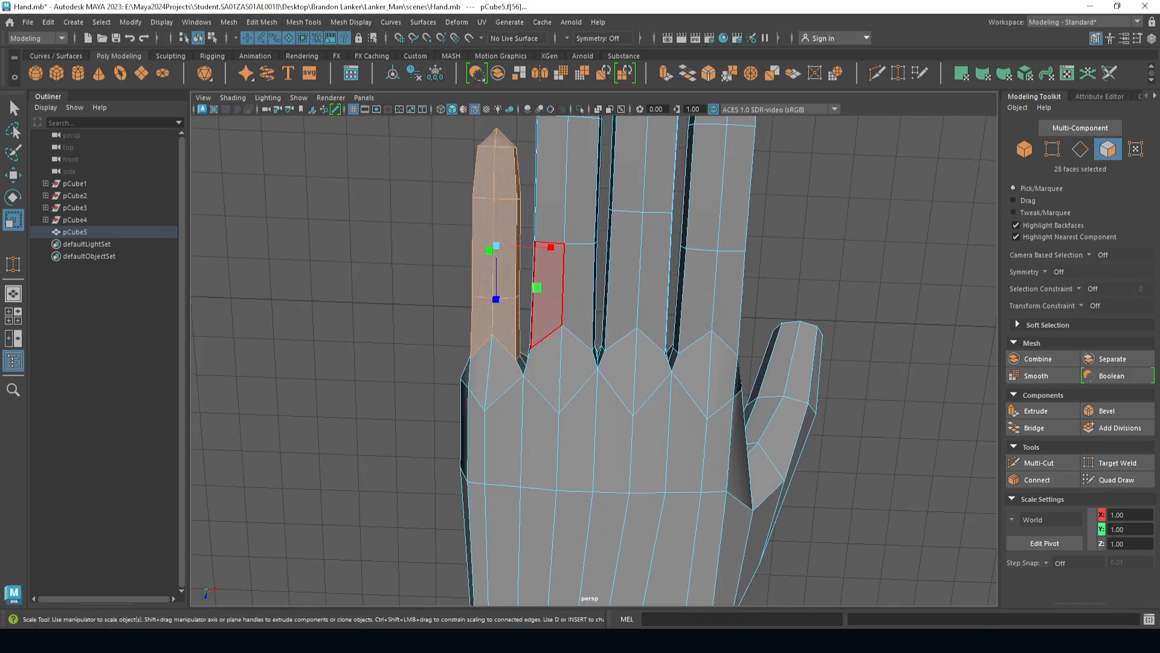
pyautogui.keyDown('alt'); pyautogui.moveTo(547, 300); pyautogui.dragTo(578, 302, button='middle'); pyautogui.keyUp('alt')
pyautogui.press('w')
pyautogui.moveTo(566, 291); pyautogui.dragTo(573, 289)
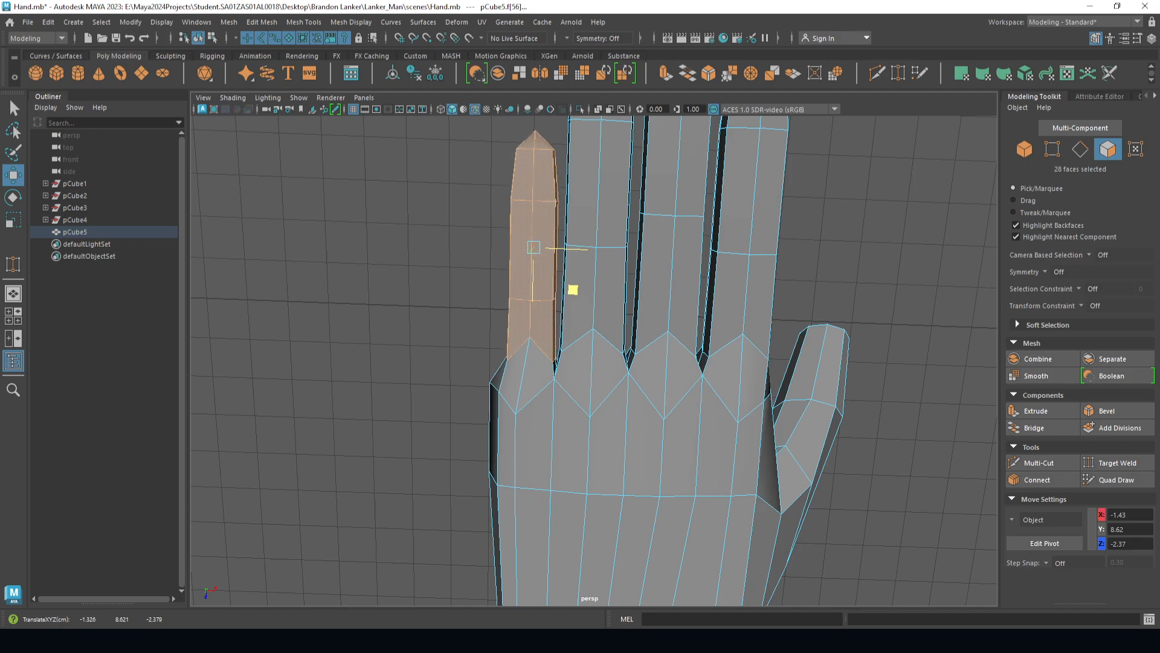
# - Move the outer vertex at the palm's side below the little finger slightly inward
pyautogui.keyDown('alt'); pyautogui.moveTo(607, 375); pyautogui.dragTo(639, 331, button='middle'); pyautogui.keyUp('alt')
pyautogui.keyDown('alt'); pyautogui.moveTo(639, 331); pyautogui.dragTo(743, 226); pyautogui.keyUp('alt')
pyautogui.moveTo(526, 281); pyautogui.dragTo(462, 281, button='right')
pyautogui.click(509, 446)
pyautogui.keyDown('alt'); pyautogui.moveTo(509, 446); pyautogui.dragTo(363, 526); pyautogui.keyUp('alt')
pyautogui.moveTo(606, 318); pyautogui.dragTo(612, 317)
# - Select the two outer palm edges below the little finger and move them slightly inward along X
pyautogui.moveTo(557, 279); pyautogui.dragTo(560, 251, button='right')
pyautogui.scroll(-3, 607, 447)
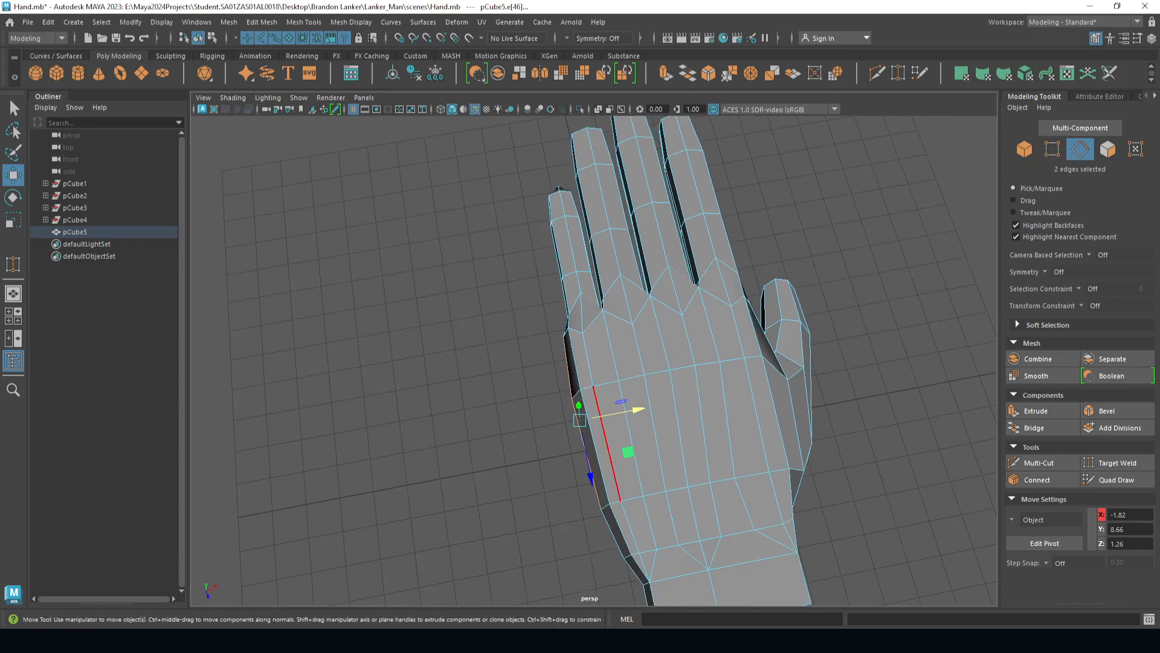
pyautogui.moveTo(637, 411); pyautogui.dragTo(642, 410)
# - Try to move the chain of edges along the little-finger side of the palm
pyautogui.click(574, 360)
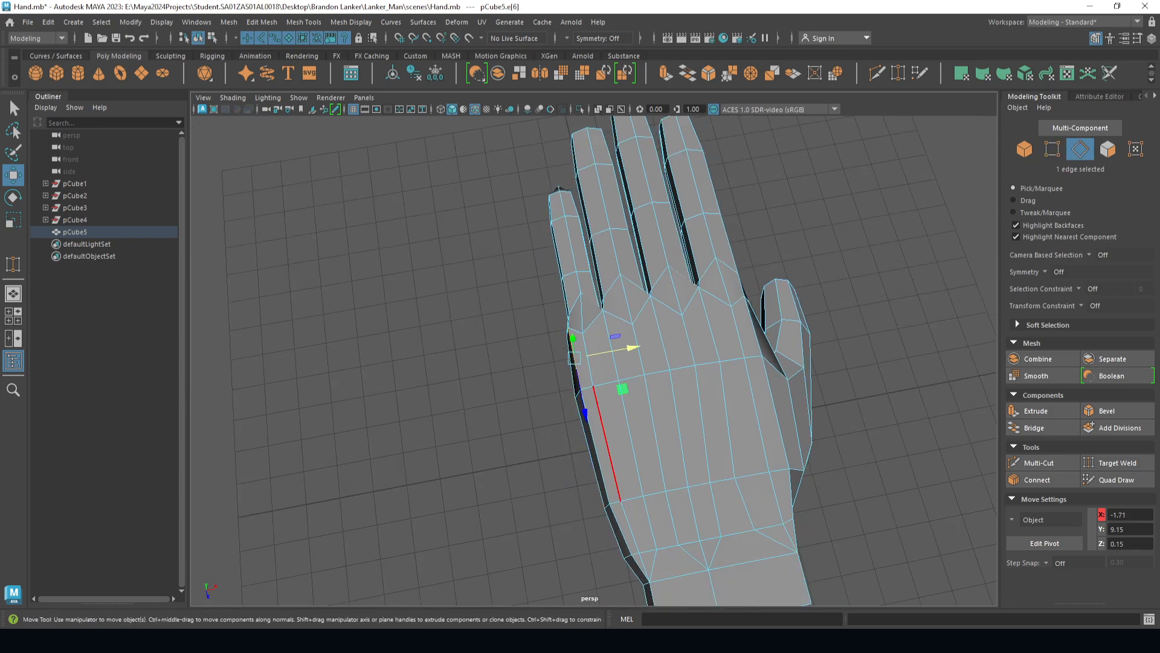
pyautogui.press('q')
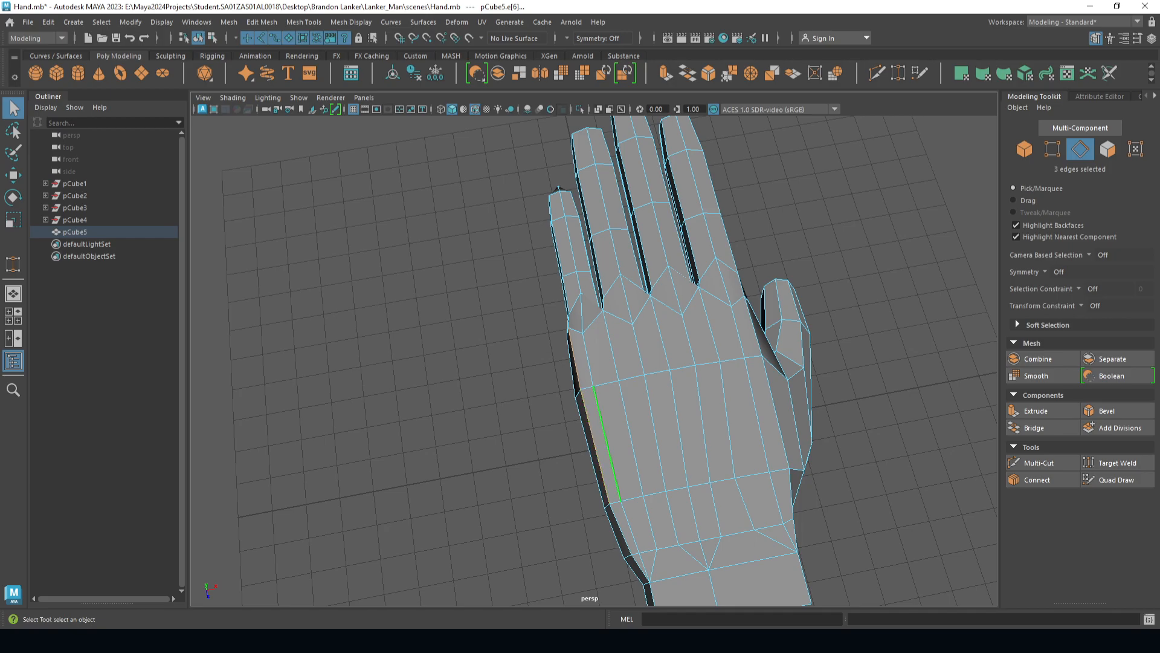
pyautogui.keyDown('shift'); pyautogui.click(621, 529); pyautogui.keyUp('shift')
pyautogui.press('w')
pyautogui.moveTo(655, 426); pyautogui.dragTo(901, 325)
pyautogui.hotkey('ctrl', 'z')
# - Select the single corner edge below the little finger's base and move it in the YZ plane
pyautogui.scroll(2, 594, 361)
pyautogui.click(725, 338)
pyautogui.scroll(-2, 725, 338)
pyautogui.keyDown('alt'); pyautogui.moveTo(725, 339); pyautogui.dragTo(599, 339); pyautogui.keyUp('alt')
pyautogui.scroll(-2, 204, 375)
pyautogui.scroll(5, 656, 390)
pyautogui.scroll(4, 583, 466)
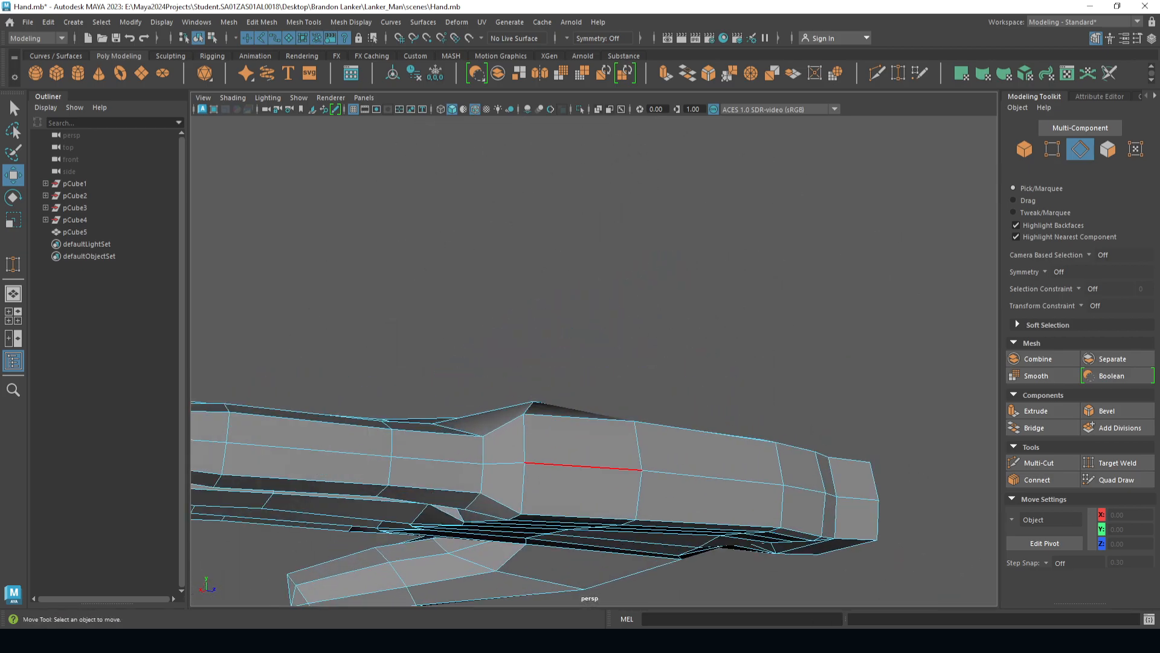
pyautogui.keyDown('alt'); pyautogui.moveTo(583, 466); pyautogui.dragTo(580, 438); pyautogui.keyUp('alt')
pyautogui.keyDown('alt'); pyautogui.moveTo(580, 438); pyautogui.dragTo(590, 326, button='middle'); pyautogui.keyUp('alt')
pyautogui.doubleClick(526, 370)
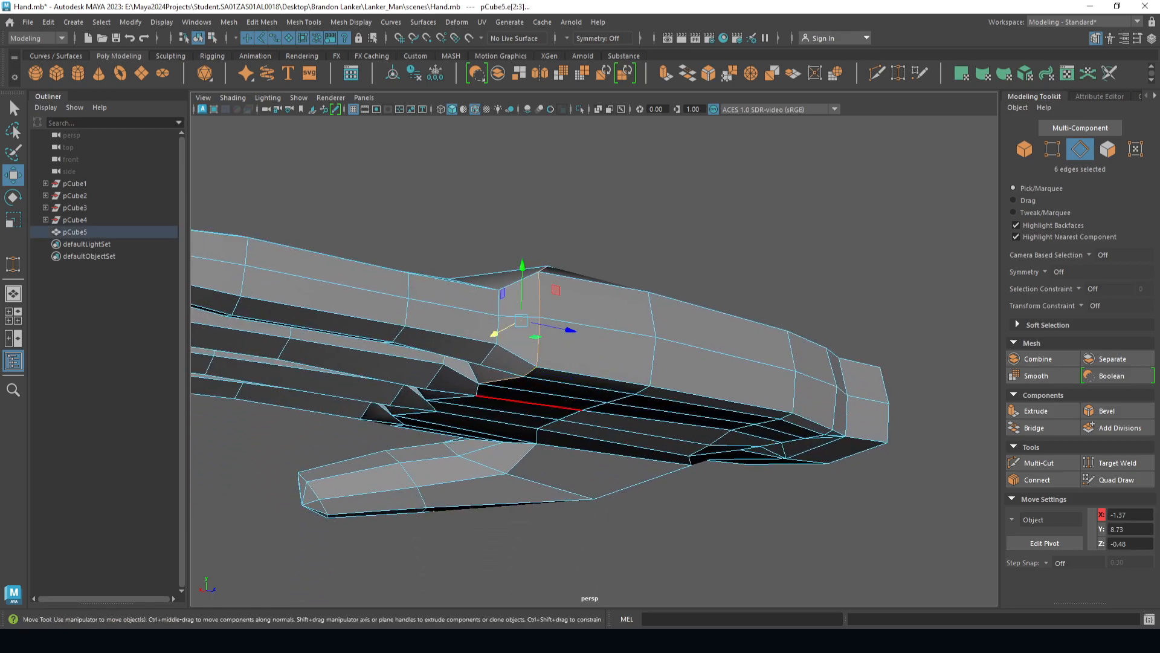
pyautogui.click(531, 372)
pyautogui.keyDown('alt'); pyautogui.moveTo(596, 348); pyautogui.dragTo(645, 349); pyautogui.keyUp('alt')
# - Select all the index finger's edges and rotate the finger slightly towards the thumb
pyautogui.keyDown('alt'); pyautogui.moveTo(695, 417); pyautogui.dragTo(501, 201); pyautogui.keyUp('alt')
pyautogui.scroll(-5, 571, 224)
pyautogui.keyDown('alt'); pyautogui.moveTo(572, 224); pyautogui.dragTo(906, 598); pyautogui.keyUp('alt')
pyautogui.keyDown('alt'); pyautogui.moveTo(719, 513); pyautogui.dragTo(916, 621); pyautogui.keyUp('alt')
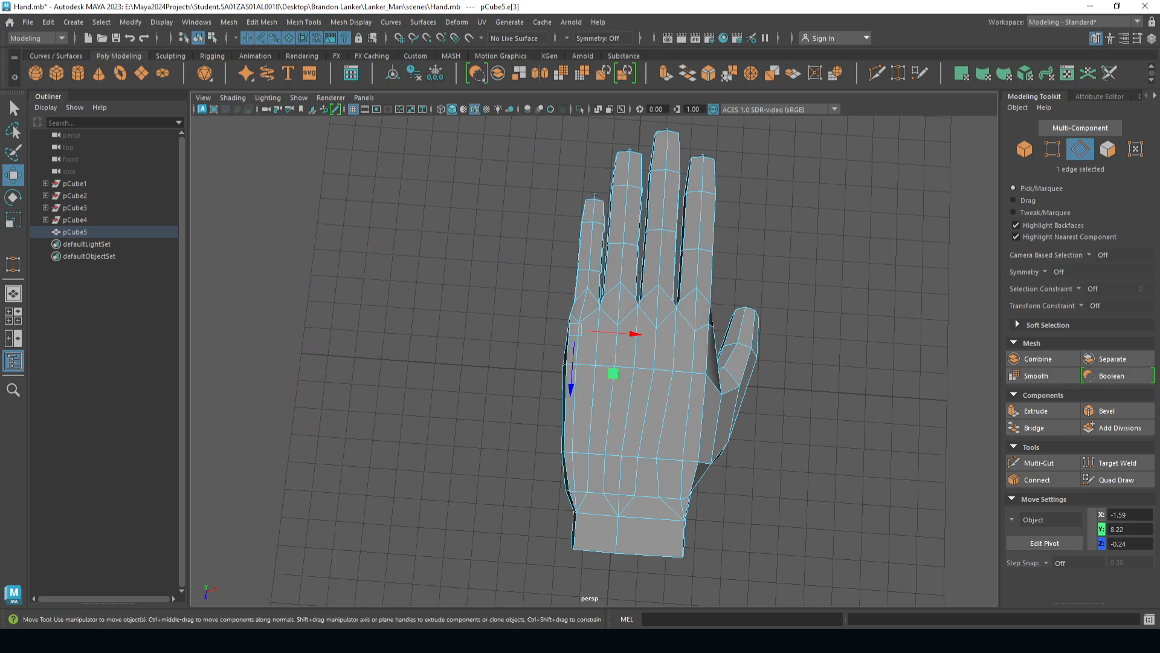
pyautogui.keyDown('alt'); pyautogui.moveTo(628, 338); pyautogui.dragTo(600, 452, button='middle'); pyautogui.keyUp('alt')
pyautogui.scroll(2, 600, 453)
pyautogui.keyDown('alt'); pyautogui.moveTo(600, 452); pyautogui.dragTo(601, 461); pyautogui.keyUp('alt')
pyautogui.keyDown('alt'); pyautogui.moveTo(688, 330); pyautogui.dragTo(594, 290, button='middle'); pyautogui.keyUp('alt')
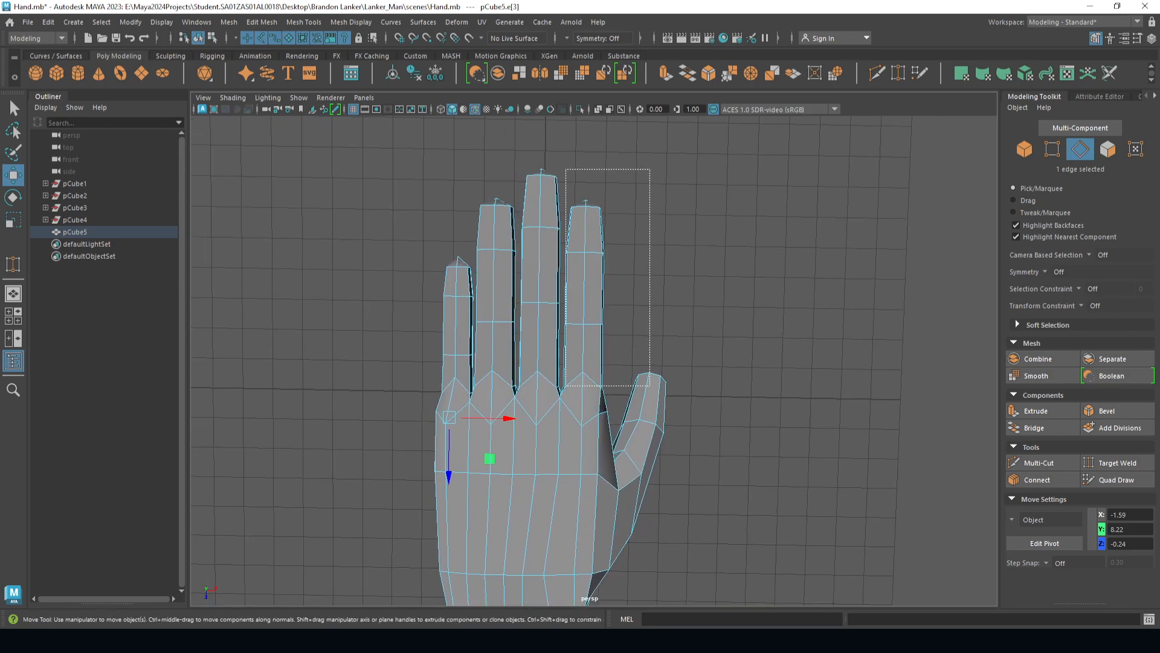
pyautogui.moveTo(650, 367); pyautogui.dragTo(650, 367)
pyautogui.press('e')
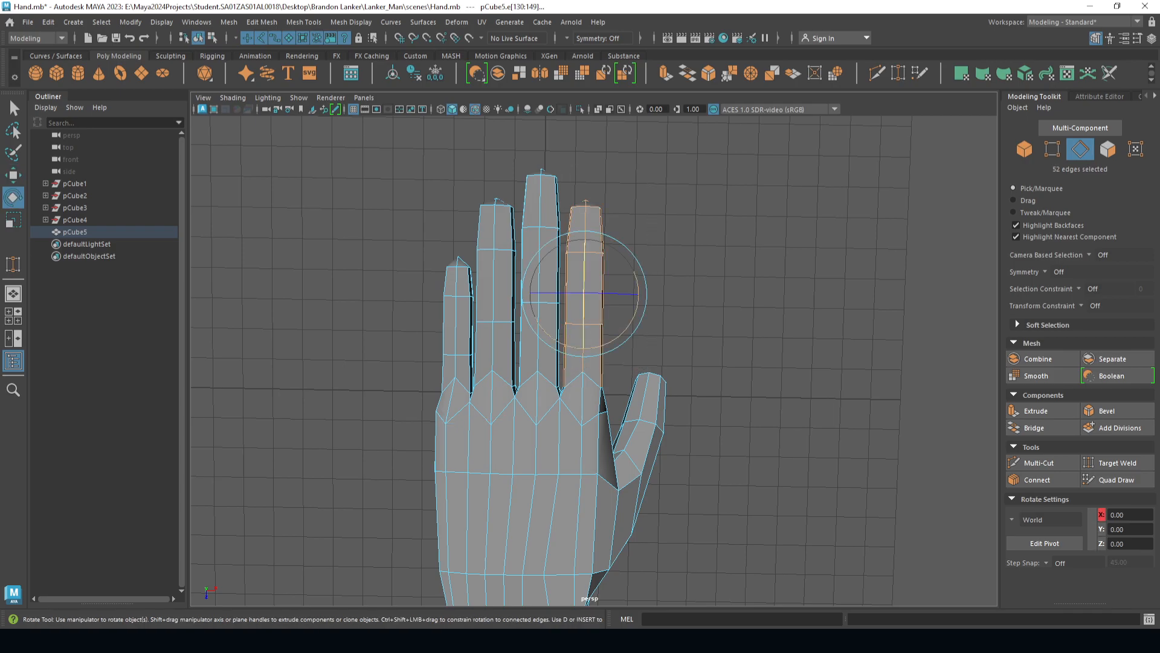
# - Move the rotated index finger towards the thumb side to about X 1.57
pyautogui.press('w')
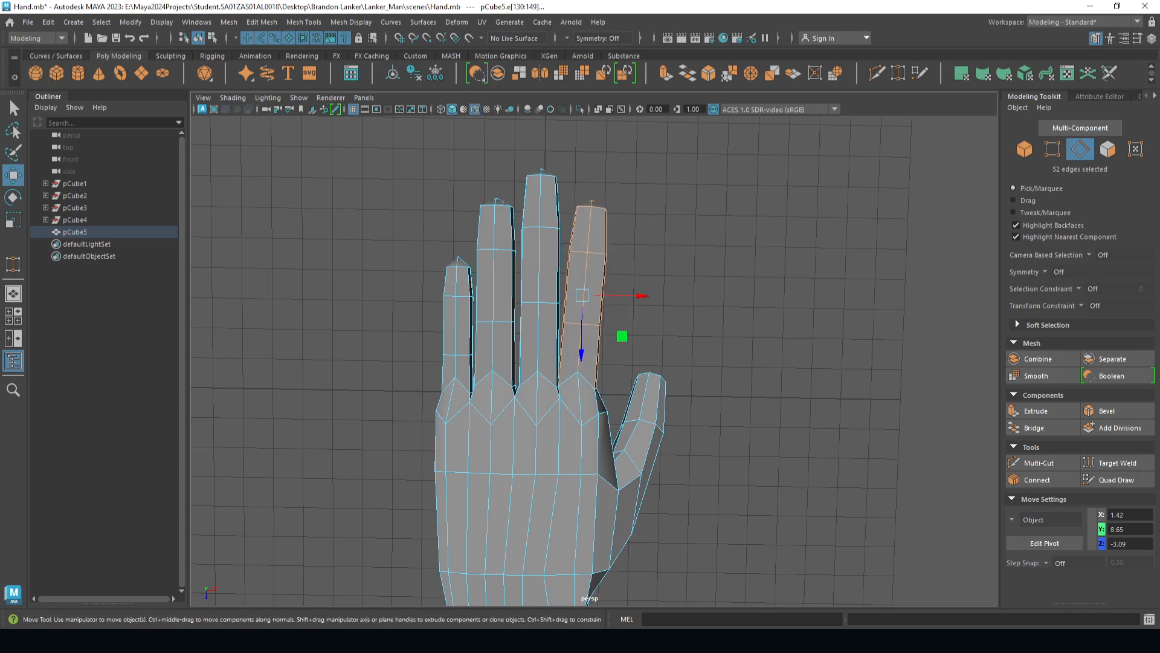
pyautogui.moveTo(622, 336); pyautogui.dragTo(628, 336)
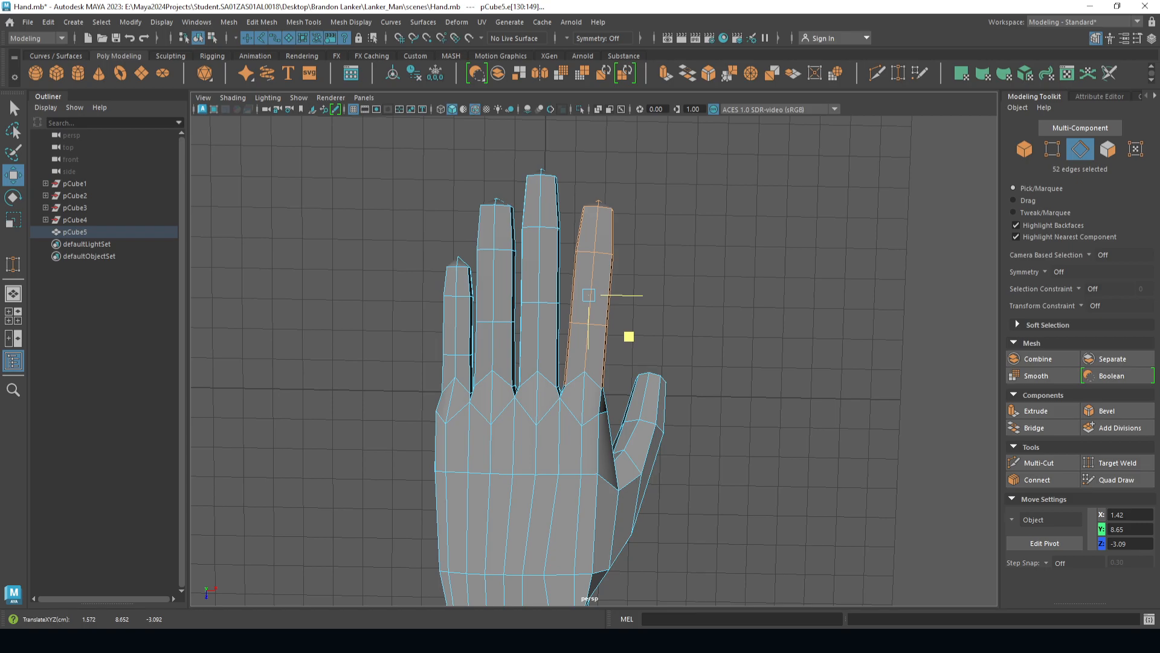
pyautogui.keyDown('alt'); pyautogui.moveTo(628, 337); pyautogui.dragTo(743, 323, button='middle'); pyautogui.keyUp('alt')
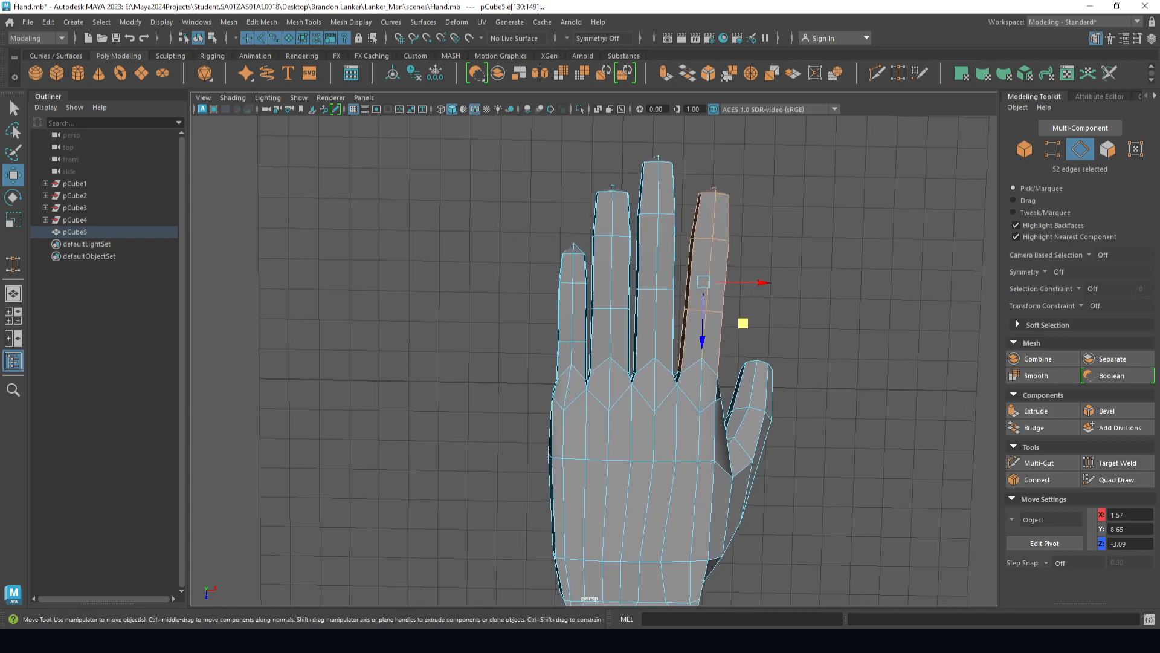
# - Select all the little finger's edges and move the finger along X to about -1.33
pyautogui.keyDown('alt'); pyautogui.moveTo(744, 323); pyautogui.dragTo(739, 322); pyautogui.keyUp('alt')
pyautogui.moveTo(493, 226); pyautogui.dragTo(573, 298)
pyautogui.moveTo(587, 357); pyautogui.dragTo(587, 357)
pyautogui.press('e')
pyautogui.press('w')
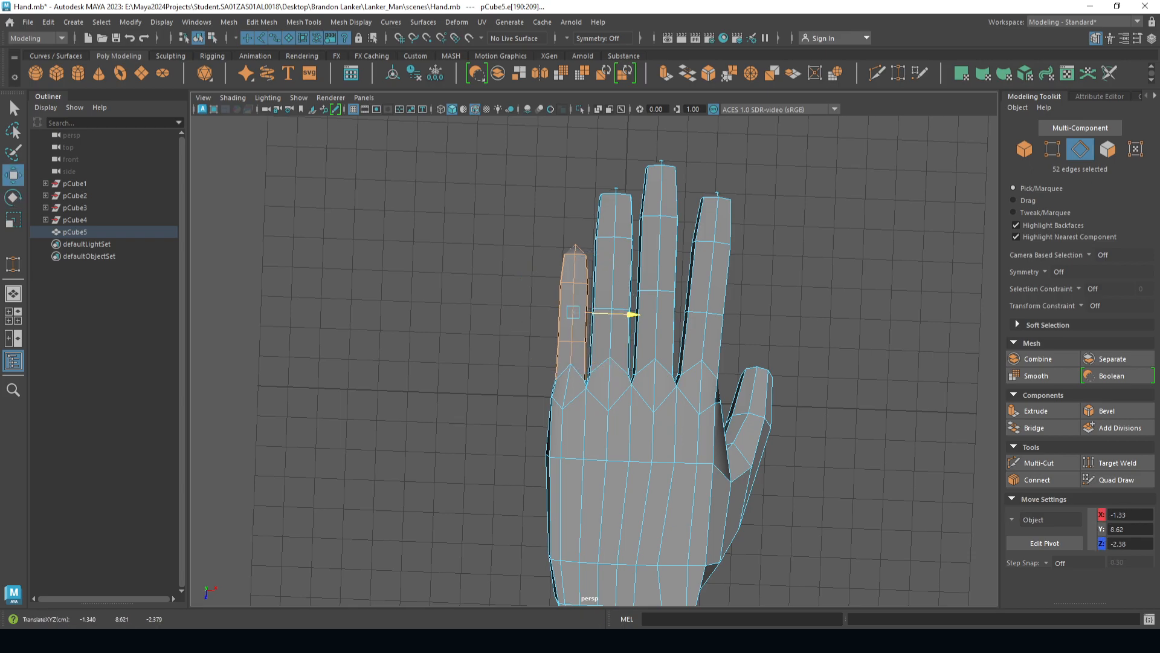
# - Rotate the little finger slightly outward, away from the ring finger, nudge it into place and clear the selection
pyautogui.press('e')
pyautogui.moveTo(622, 321); pyautogui.dragTo(574, 312)
pyautogui.press('w')
pyautogui.press('r')
pyautogui.press('w')
pyautogui.moveTo(566, 374); pyautogui.dragTo(566, 368)
pyautogui.keyDown('alt'); pyautogui.moveTo(695, 309); pyautogui.dragTo(661, 337, button='middle'); pyautogui.keyUp('alt')
pyautogui.click(786, 338)
# - Box-select edges along the side of the hand, remove stray edges from the selection and adjust the remaining ones
pyautogui.scroll(-4, 660, 337)
pyautogui.keyDown('alt'); pyautogui.moveTo(604, 338); pyautogui.dragTo(776, 381); pyautogui.keyUp('alt')
pyautogui.keyDown('alt'); pyautogui.moveTo(665, 362); pyautogui.dragTo(591, 327, button='middle'); pyautogui.keyUp('alt')
pyautogui.keyDown('alt'); pyautogui.moveTo(590, 327); pyautogui.dragTo(577, 325); pyautogui.keyUp('alt')
pyautogui.moveTo(404, 233); pyautogui.dragTo(566, 426)
pyautogui.keyDown('ctrl'); pyautogui.moveTo(585, 256); pyautogui.dragTo(586, 256); pyautogui.keyUp('ctrl')
pyautogui.keyDown('ctrl'); pyautogui.moveTo(568, 379); pyautogui.dragTo(583, 410); pyautogui.keyUp('ctrl')
pyautogui.moveTo(547, 317); pyautogui.dragTo(308, 275)
pyautogui.click(808, 440)
# - Examine the hand from the thumb side and from the fingertips to check the finger spread and palm shape
pyautogui.scroll(3, 808, 440)
pyautogui.keyDown('alt'); pyautogui.moveTo(808, 439); pyautogui.dragTo(778, 469); pyautogui.keyUp('alt')
pyautogui.keyDown('alt'); pyautogui.moveTo(778, 469); pyautogui.dragTo(720, 370, button='middle'); pyautogui.keyUp('alt')
pyautogui.keyDown('alt'); pyautogui.moveTo(721, 370); pyautogui.dragTo(783, 206); pyautogui.keyUp('alt')
pyautogui.scroll(3, 594, 360)
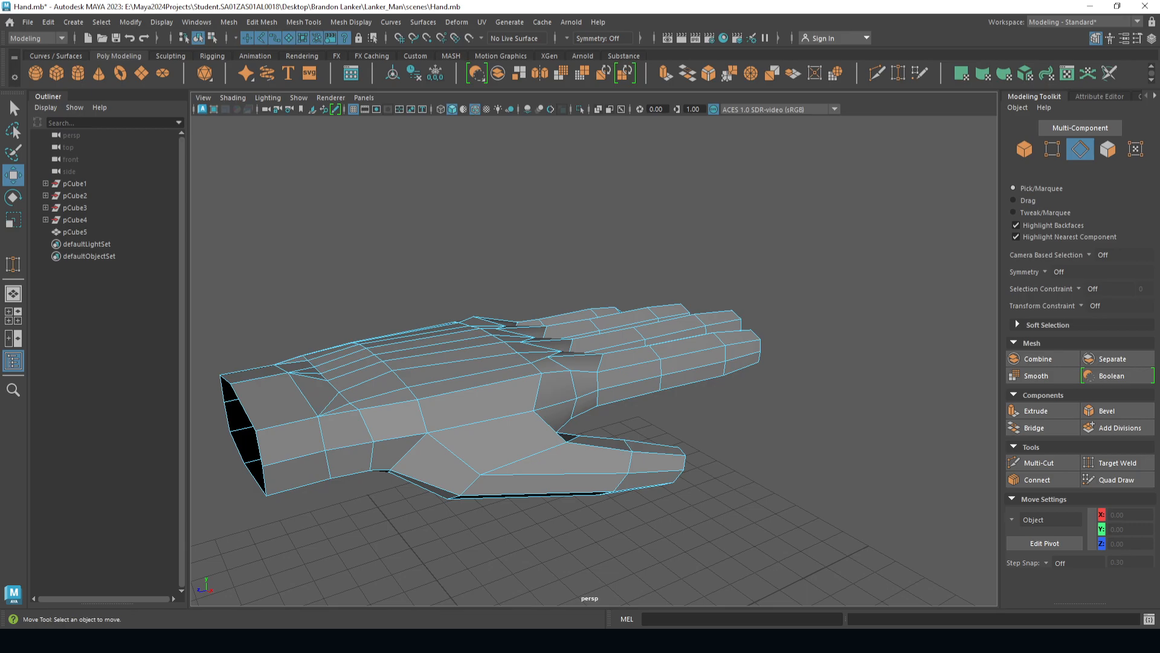
pyautogui.scroll(-3, 594, 361)
pyautogui.keyDown('alt'); pyautogui.moveTo(514, 290); pyautogui.dragTo(804, 321); pyautogui.keyUp('alt')
pyautogui.scroll(2, 594, 361)
pyautogui.keyDown('alt'); pyautogui.moveTo(580, 272); pyautogui.dragTo(779, 303); pyautogui.keyUp('alt')
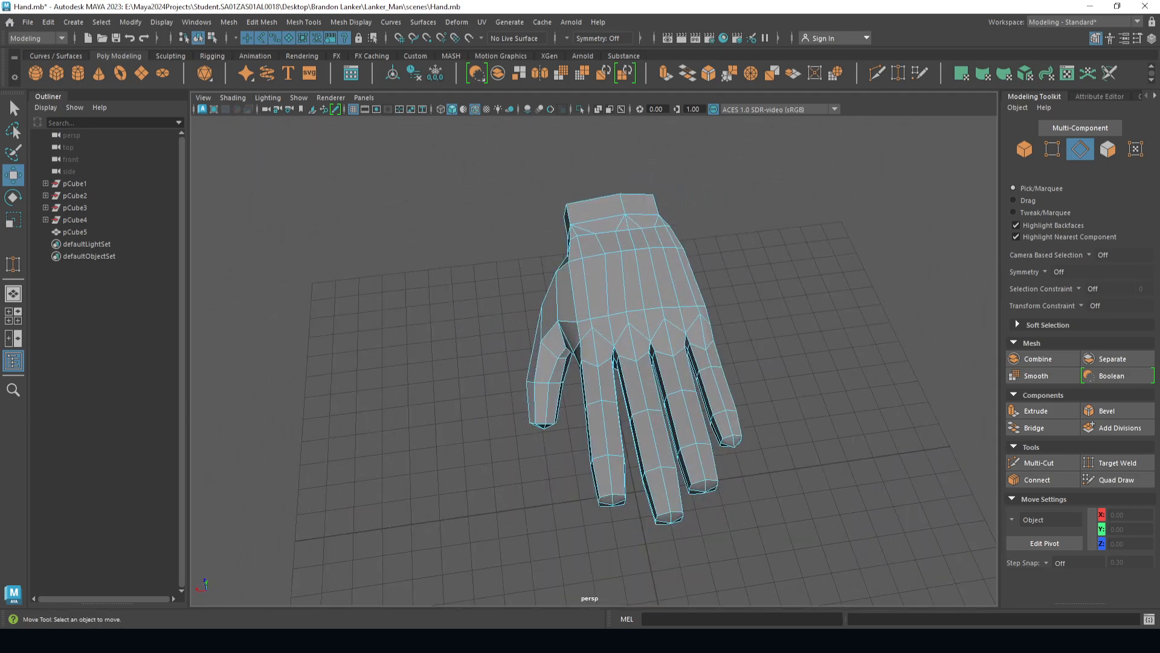